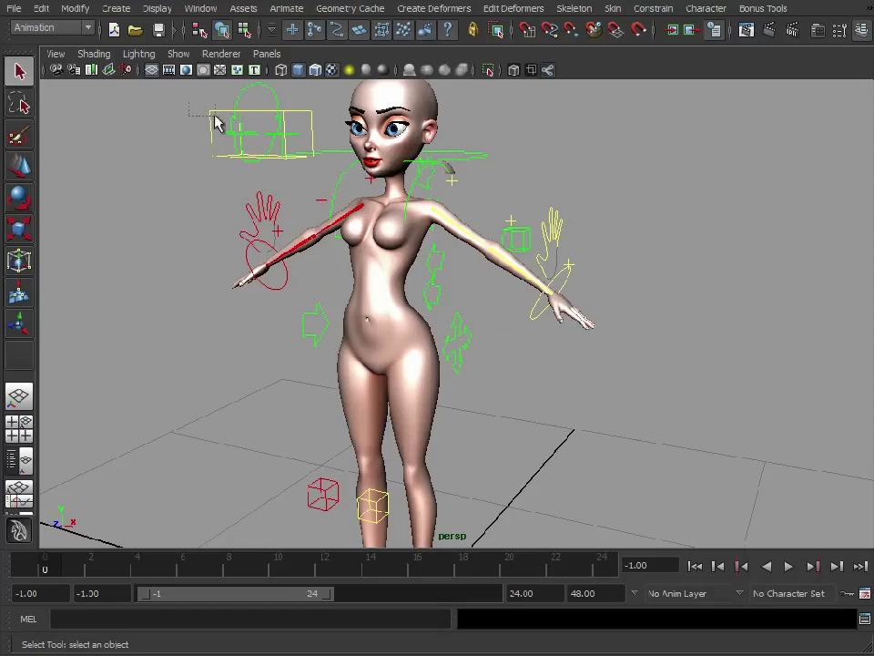
Step: Try moving the rig's head and body controls, undoing each move and clearing the selection
{"action": "key", "text": "ctrl+z"}
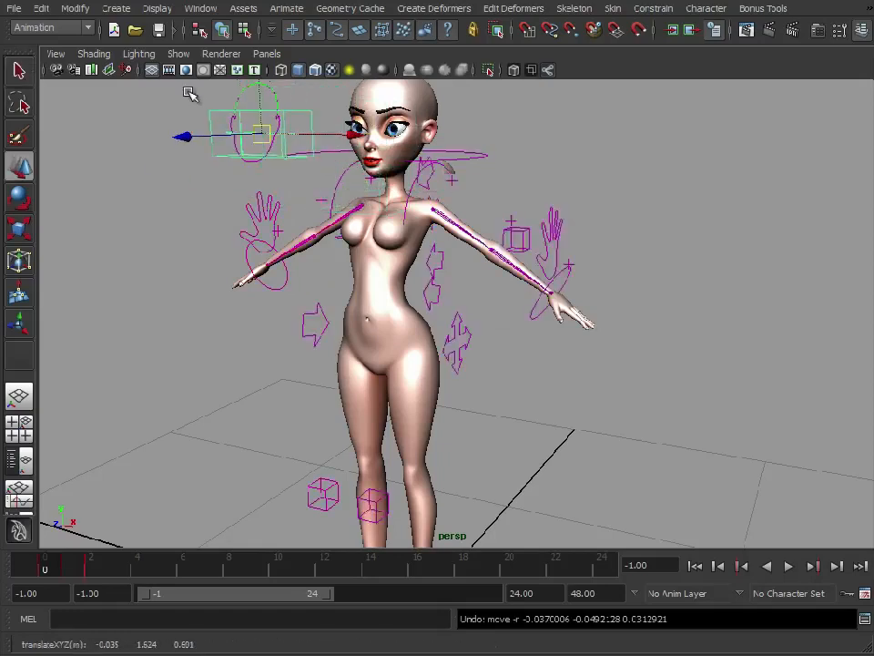
{"action": "left_click_drag", "start_coordinate": [226, 88], "coordinate": [255, 103]}
{"action": "middle_click_drag", "start_coordinate": [464, 189], "coordinate": [501, 282], "text": "alt"}
{"action": "right_click_drag", "start_coordinate": [501, 282], "coordinate": [369, 250], "text": "alt"}
{"action": "left_click_drag", "start_coordinate": [331, 248], "coordinate": [402, 256]}
{"action": "key", "text": "ctrl+z"}
{"action": "middle_click_drag", "start_coordinate": [570, 428], "coordinate": [578, 244], "text": "alt"}
{"action": "right_click_drag", "start_coordinate": [578, 244], "coordinate": [572, 355], "text": "alt"}
{"action": "left_click", "coordinate": [480, 258]}
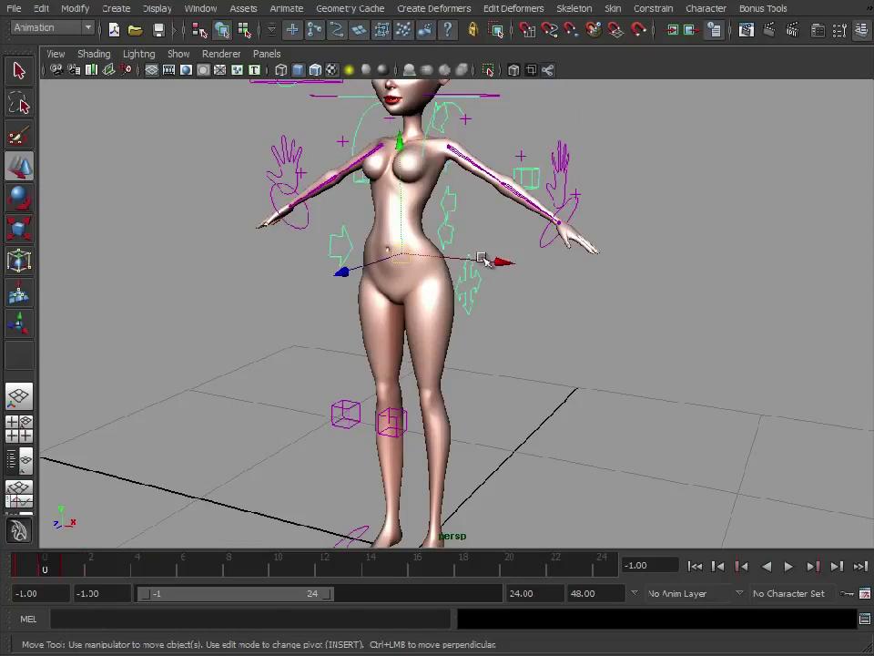
{"action": "mouse_move", "coordinate": [401, 252]}
{"action": "left_mouse_down"}
{"action": "mouse_move", "coordinate": [398, 290]}
{"action": "mouse_move", "coordinate": [401, 256]}
{"action": "left_mouse_up"}
{"action": "key", "text": "ctrl+z"}
{"action": "left_click", "coordinate": [607, 339]}
{"action": "right_click_drag", "start_coordinate": [605, 336], "coordinate": [505, 319], "text": "alt"}
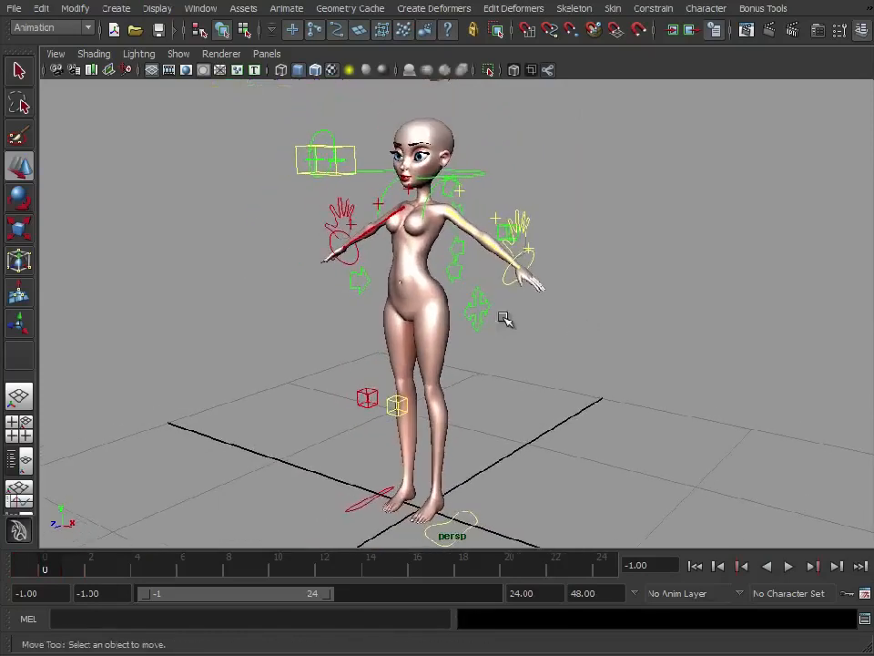
Step: Try changing the head control in front of the face, undo the change and deselect it
{"action": "left_click_drag", "start_coordinate": [489, 159], "coordinate": [514, 127], "text": "alt"}
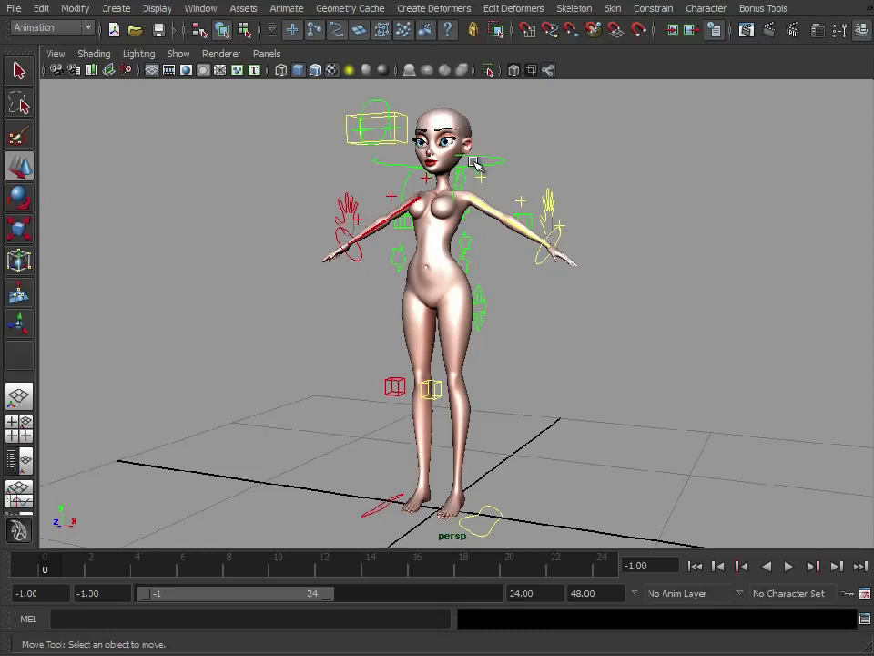
{"action": "right_click_drag", "start_coordinate": [379, 213], "coordinate": [573, 277], "text": "alt"}
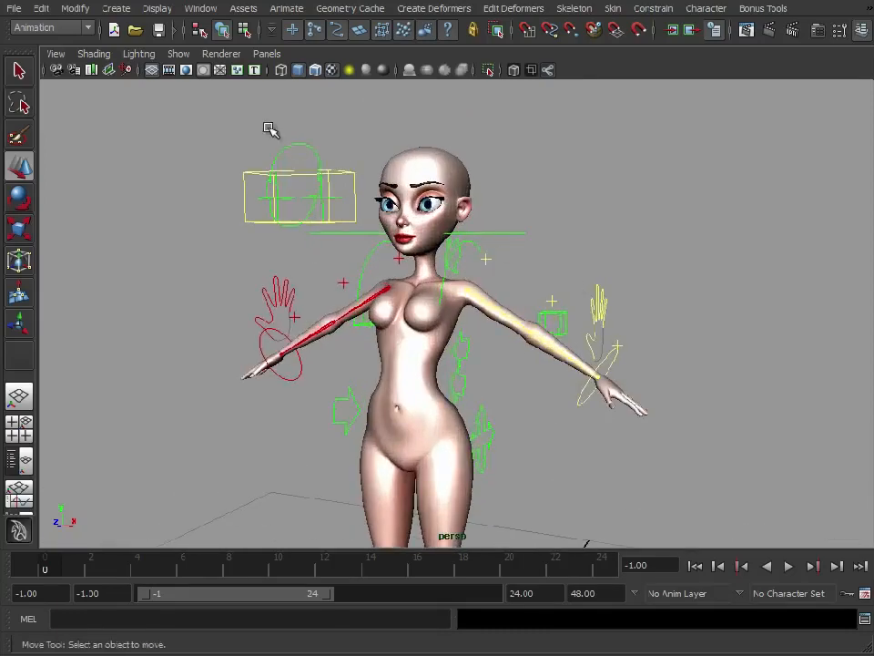
{"action": "left_click", "coordinate": [321, 155]}
{"action": "mouse_move", "coordinate": [379, 262]}
{"action": "left_mouse_down", "text": "alt"}
{"action": "mouse_move", "coordinate": [368, 243]}
{"action": "mouse_move", "coordinate": [384, 251]}
{"action": "left_mouse_up", "text": "alt"}
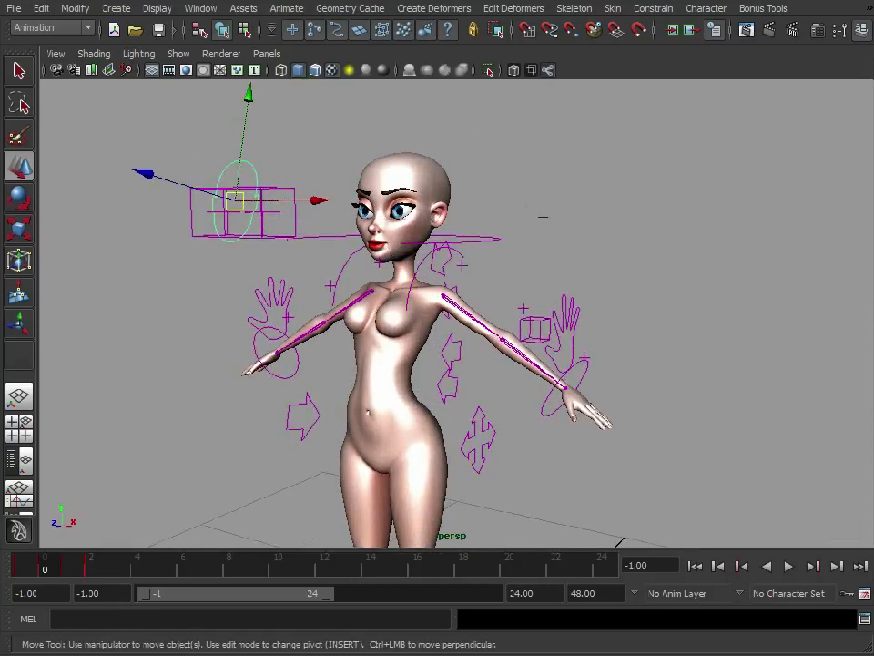
{"action": "middle_click_drag", "start_coordinate": [599, 177], "coordinate": [484, 196]}
{"action": "key", "text": "ctrl+z"}
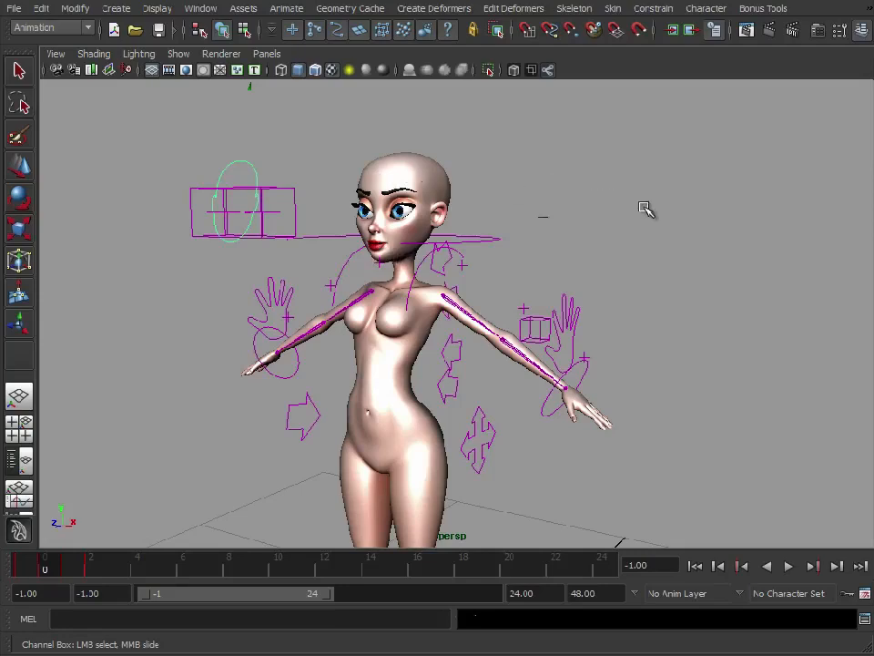
{"action": "key", "text": "w"}
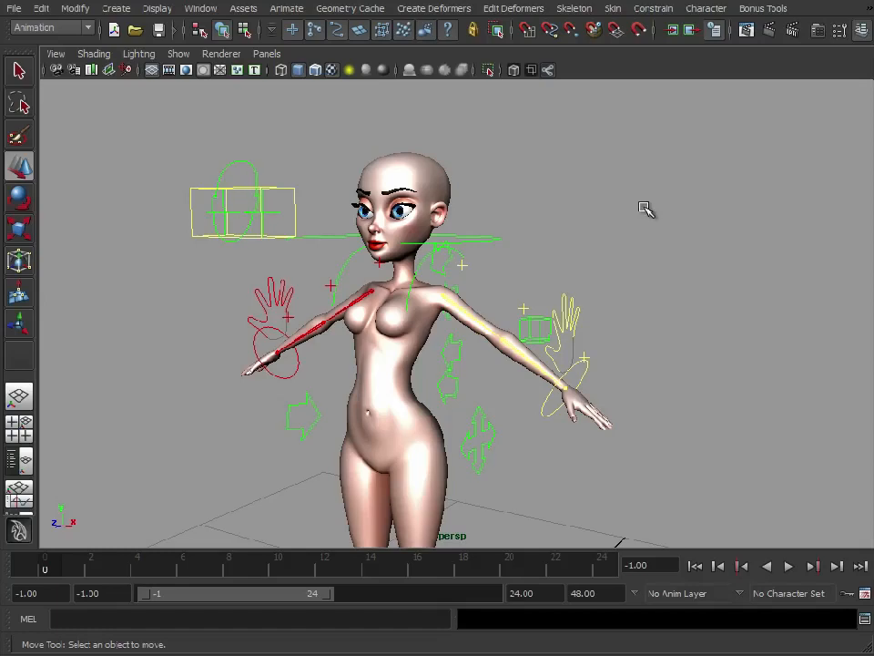
{"action": "mouse_move", "coordinate": [635, 224]}
{"action": "left_mouse_down", "text": "alt"}
{"action": "mouse_move", "coordinate": [656, 235]}
{"action": "mouse_move", "coordinate": [630, 232]}
{"action": "mouse_move", "coordinate": [636, 211]}
{"action": "left_mouse_up", "text": "alt"}
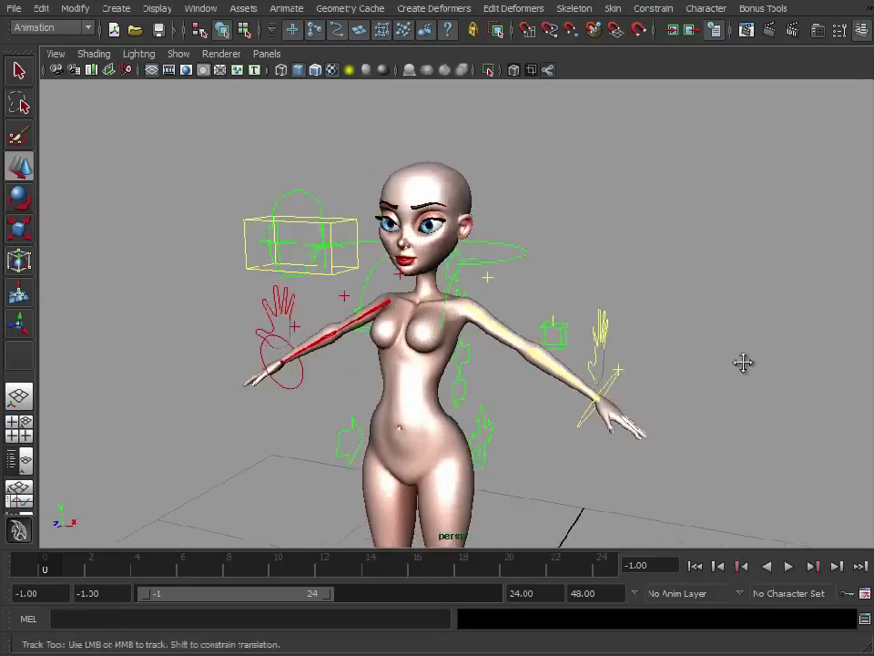
Step: Select the character's whole body mesh, VDoll_Model1
{"action": "right_click_drag", "start_coordinate": [743, 364], "coordinate": [584, 383], "text": "alt"}
{"action": "middle_click_drag", "start_coordinate": [583, 383], "coordinate": [562, 292], "text": "alt"}
{"action": "left_click_drag", "start_coordinate": [561, 291], "coordinate": [585, 326], "text": "alt"}
{"action": "middle_click_drag", "start_coordinate": [519, 215], "coordinate": [490, 335], "text": "alt"}
{"action": "right_click_drag", "start_coordinate": [490, 335], "coordinate": [623, 264], "text": "alt"}
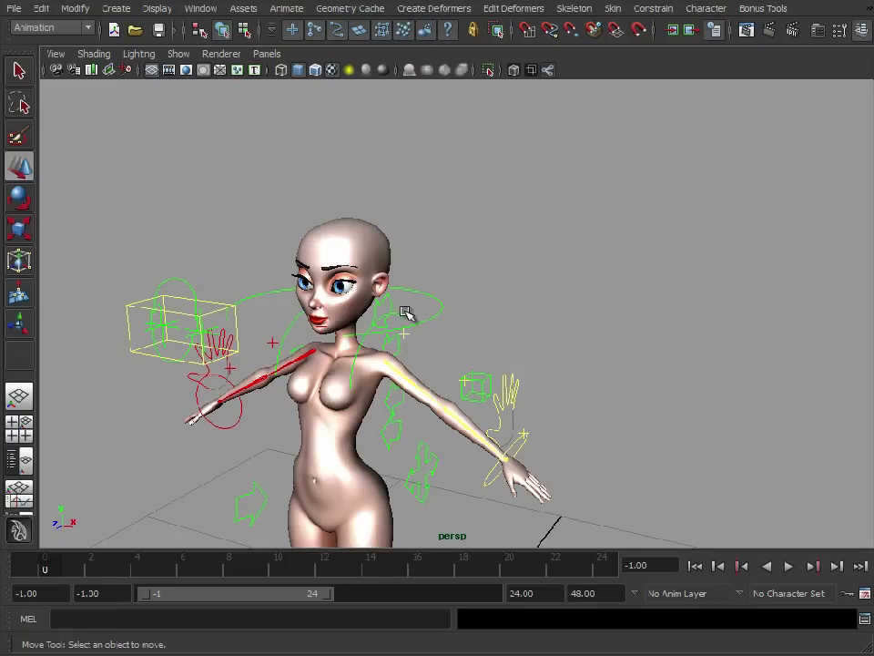
{"action": "left_click", "coordinate": [389, 238]}
{"action": "right_click_drag", "start_coordinate": [595, 297], "coordinate": [520, 298], "text": "alt"}
{"action": "key", "text": "Up"}
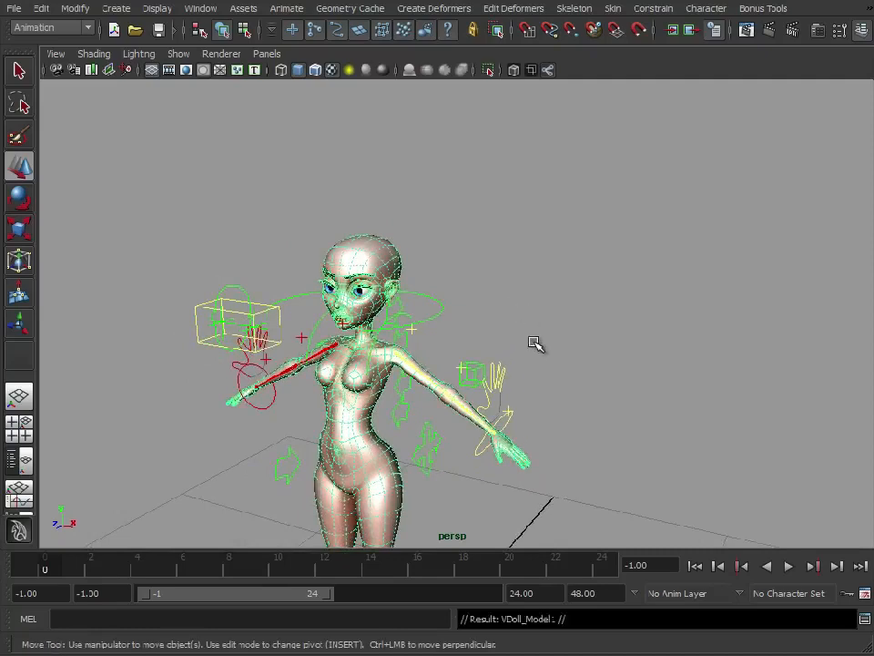
{"action": "middle_click_drag", "start_coordinate": [564, 397], "coordinate": [605, 289], "text": "alt"}
{"action": "right_click_drag", "start_coordinate": [605, 289], "coordinate": [478, 287], "text": "alt"}
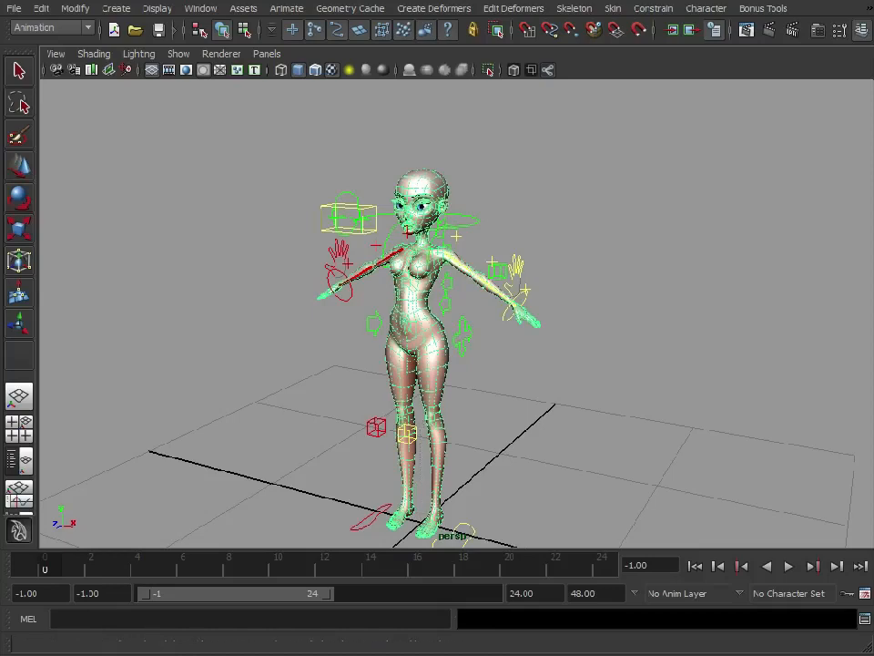
Step: Unlock all the transform channels of the body mesh
{"action": "left_click_drag", "start_coordinate": [873, 15], "coordinate": [709, 127]}
{"action": "right_click", "coordinate": [756, 179]}
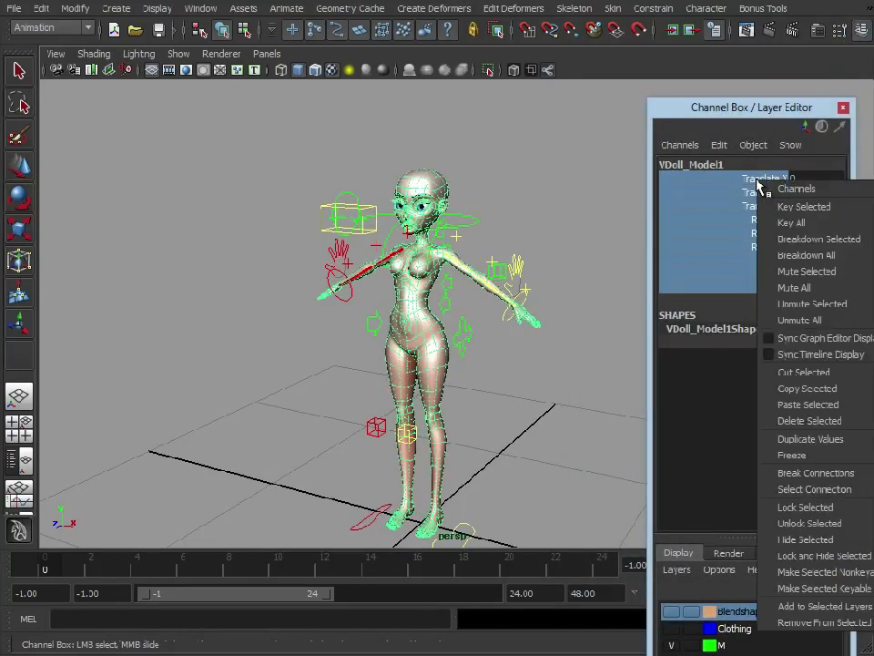
{"action": "right_click", "coordinate": [683, 179]}
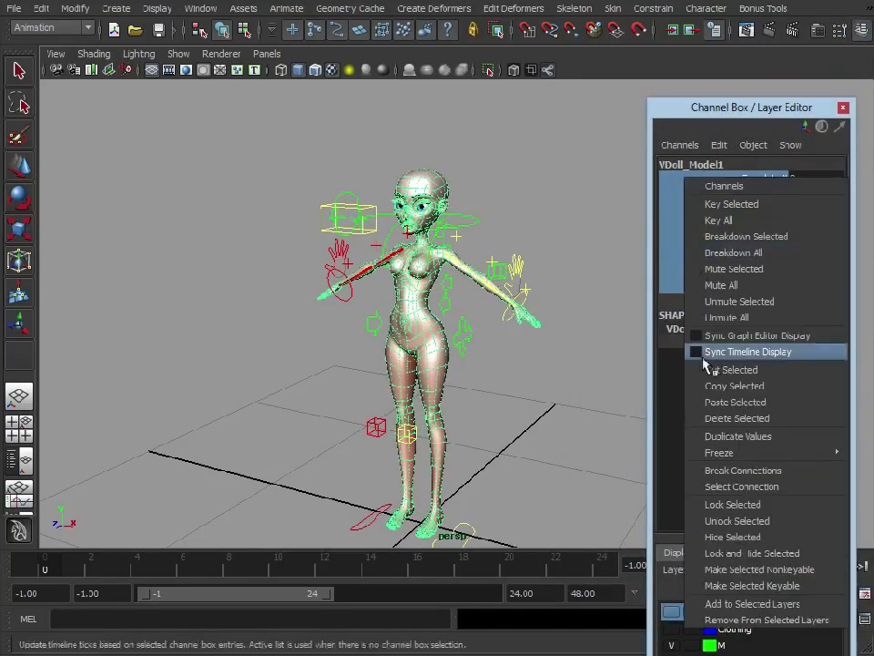
{"action": "left_click", "coordinate": [750, 522]}
{"action": "left_click_drag", "start_coordinate": [720, 111], "coordinate": [873, 111]}
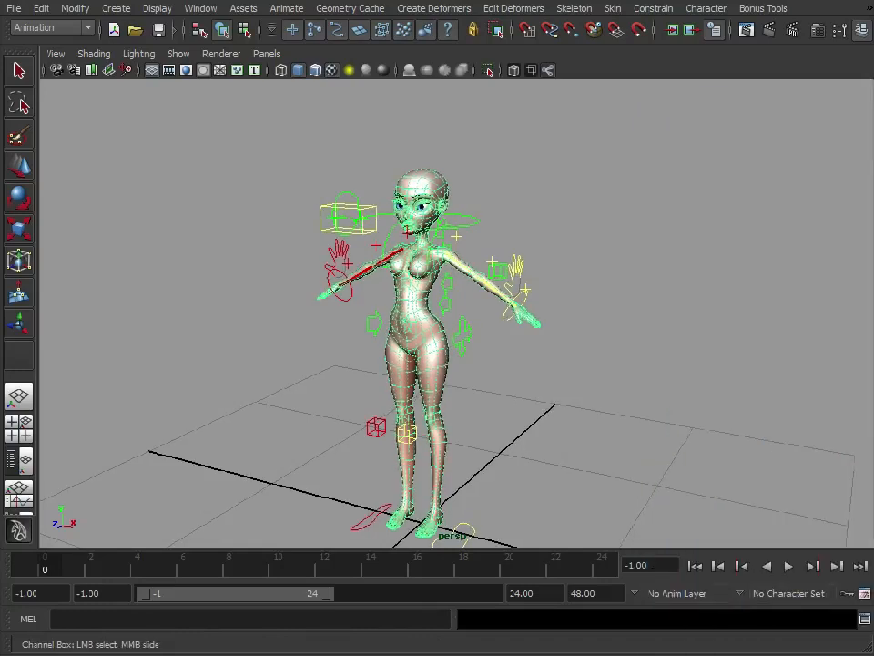
Step: Isolate the selected body mesh in the perspective view
{"action": "middle_click_drag", "start_coordinate": [464, 319], "coordinate": [432, 283], "text": "alt"}
{"action": "right_click_drag", "start_coordinate": [432, 283], "coordinate": [423, 282], "text": "alt"}
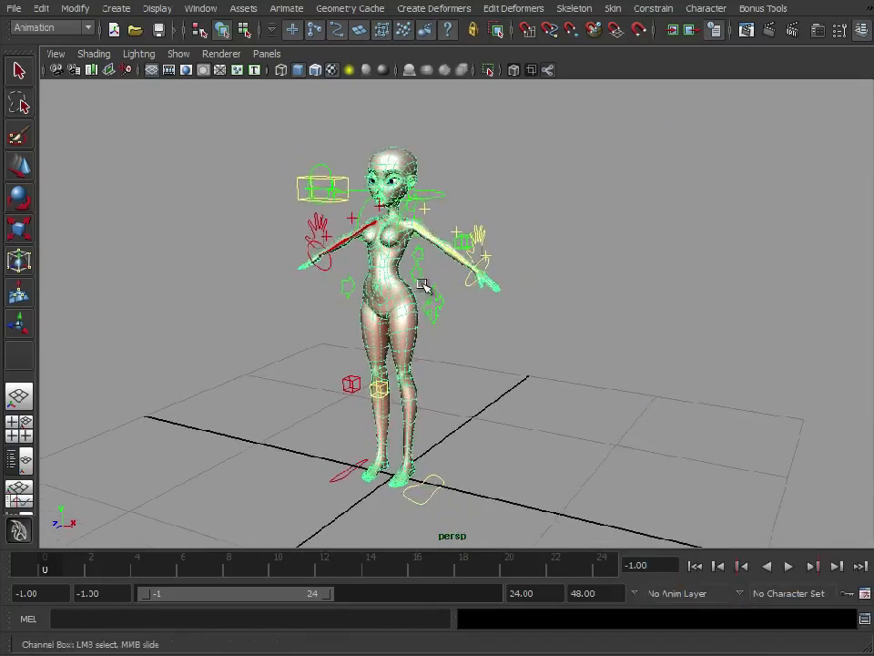
{"action": "key", "text": "w"}
{"action": "left_click", "coordinate": [180, 53]}
{"action": "mouse_move", "coordinate": [274, 78]}
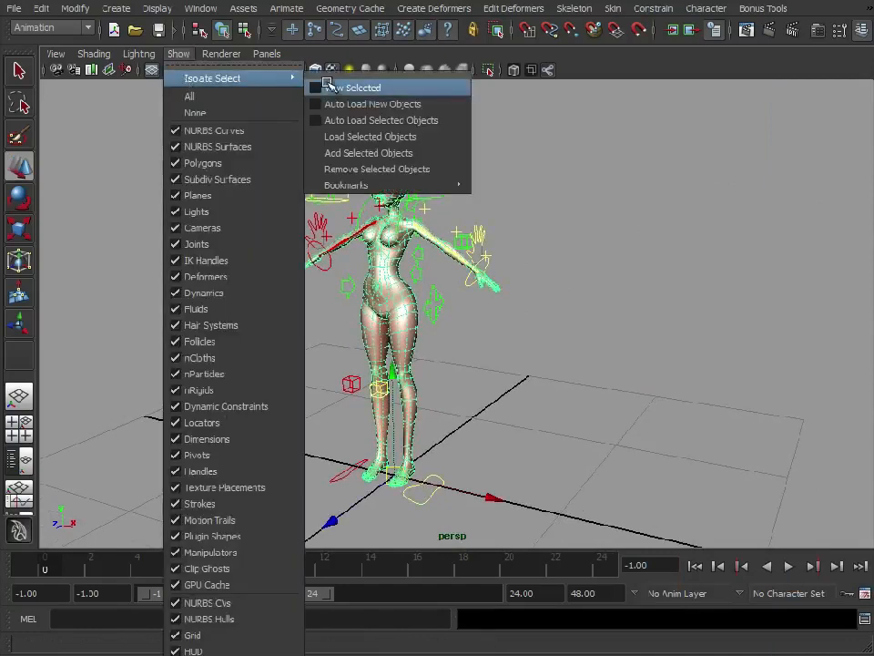
{"action": "left_click", "coordinate": [331, 85]}
Step: Switch the body mesh to vertex editing and select the cheek vertices below the eye
{"action": "right_click_drag", "start_coordinate": [433, 309], "coordinate": [774, 439], "text": "alt"}
{"action": "left_click_drag", "start_coordinate": [773, 439], "coordinate": [461, 328], "text": "alt"}
{"action": "right_click_drag", "start_coordinate": [461, 328], "coordinate": [575, 397], "text": "alt"}
{"action": "middle_click_drag", "start_coordinate": [576, 398], "coordinate": [555, 384], "text": "alt"}
{"action": "right_click_drag", "start_coordinate": [554, 384], "coordinate": [410, 335], "text": "alt"}
{"action": "right_click", "coordinate": [475, 336]}
{"action": "left_click_drag", "start_coordinate": [447, 301], "coordinate": [525, 347]}
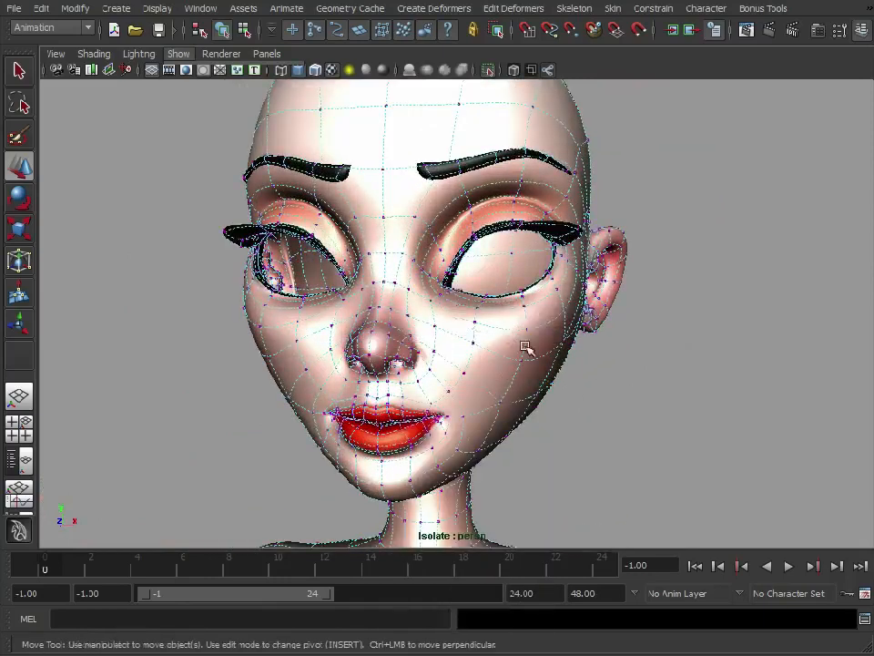
{"action": "middle_click_drag", "start_coordinate": [525, 372], "coordinate": [533, 377], "text": "alt"}
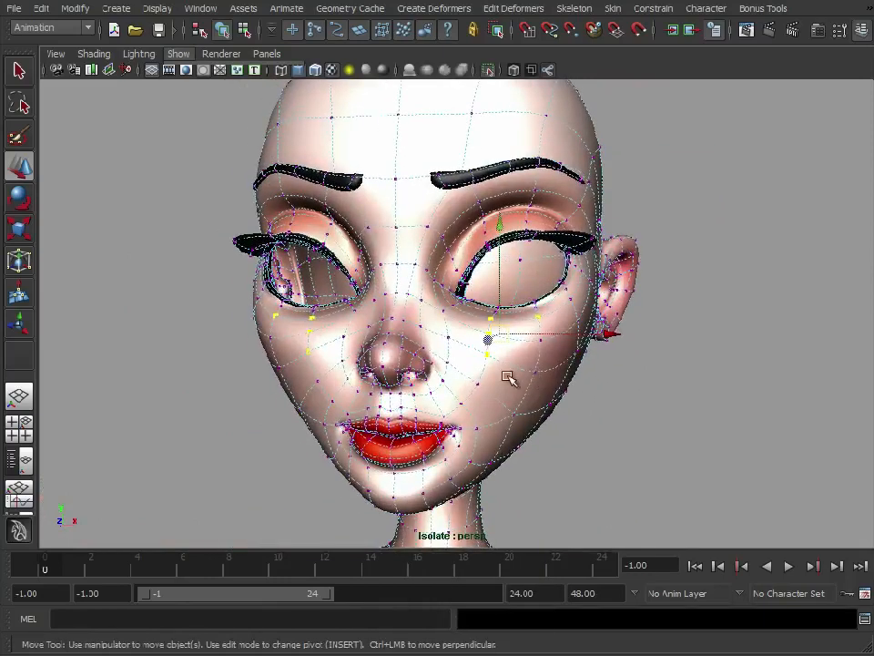
Step: Open the Move tool's settings, collapse the joint orientation section and bring up the reflection settings
{"action": "double_click", "coordinate": [21, 168]}
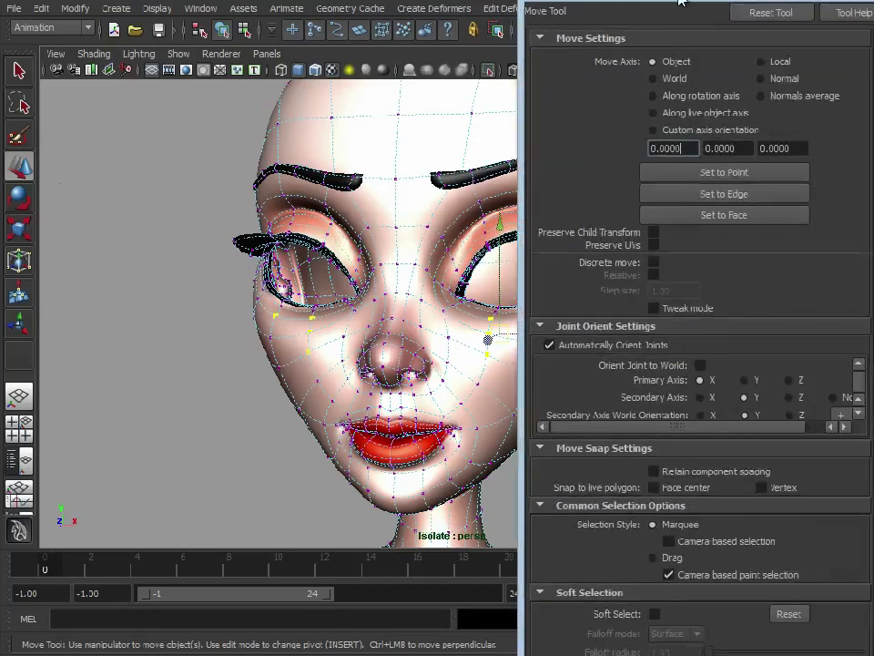
{"action": "left_click_drag", "start_coordinate": [621, 655], "coordinate": [621, 594]}
{"action": "left_click_drag", "start_coordinate": [691, 1], "coordinate": [685, 8]}
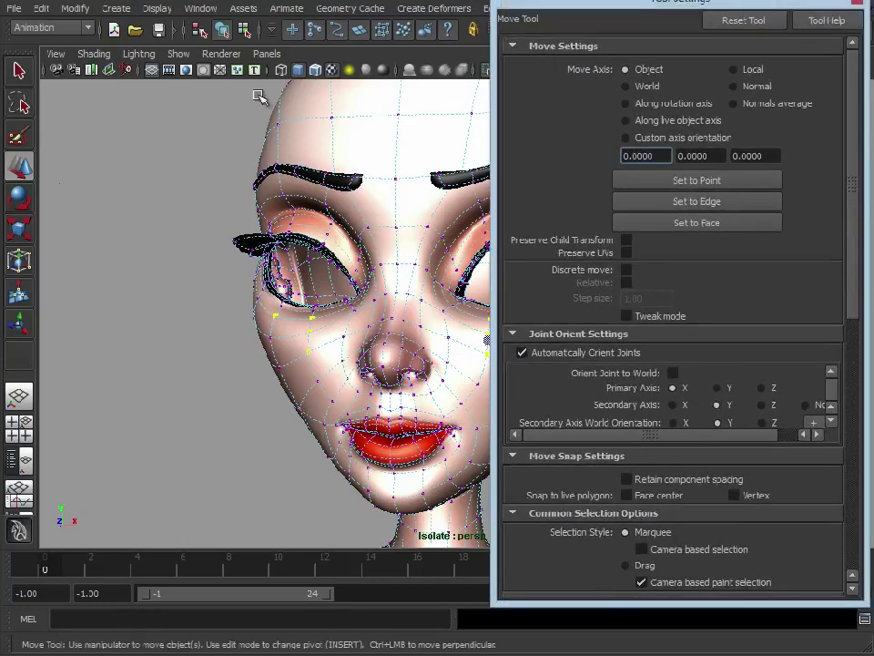
{"action": "left_click", "coordinate": [20, 168]}
{"action": "left_click", "coordinate": [560, 336]}
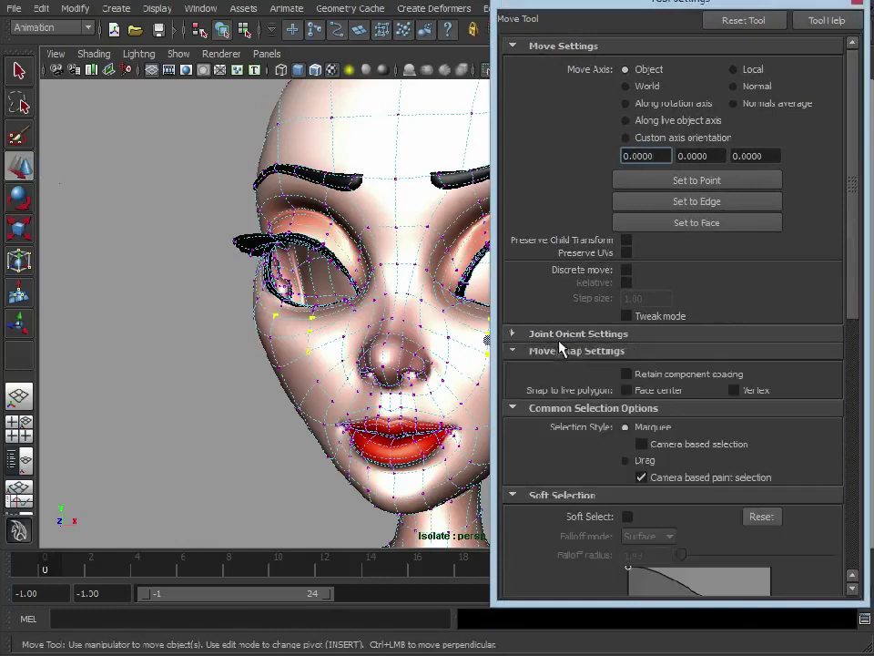
{"action": "scroll", "coordinate": [572, 393], "scroll_direction": "down", "scroll_amount": 5}
{"action": "scroll", "coordinate": [547, 410], "scroll_direction": "down", "scroll_amount": 3}
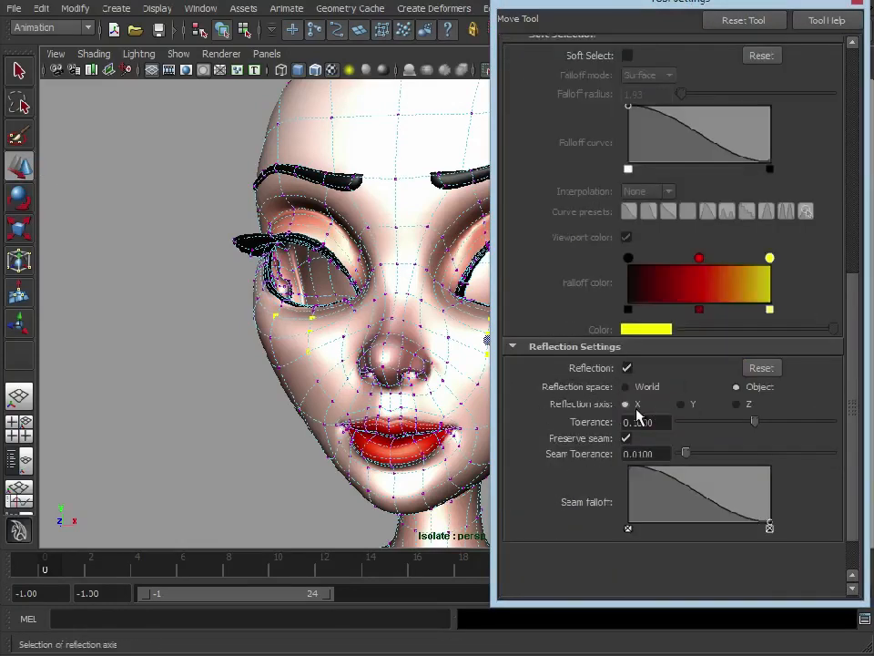
Step: Test the X-axis reflection by moving one cheek vertex upward, and undo the move
{"action": "middle_click_drag", "start_coordinate": [400, 285], "coordinate": [290, 292], "text": "alt"}
{"action": "left_click", "coordinate": [423, 381]}
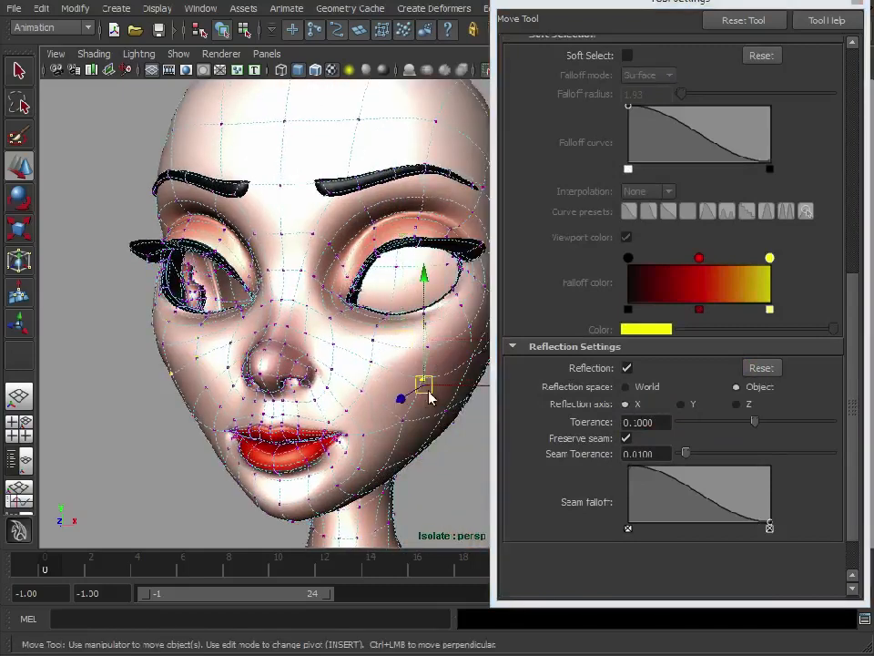
{"action": "left_click_drag", "start_coordinate": [423, 381], "coordinate": [421, 303]}
{"action": "key", "text": "ctrl+z"}
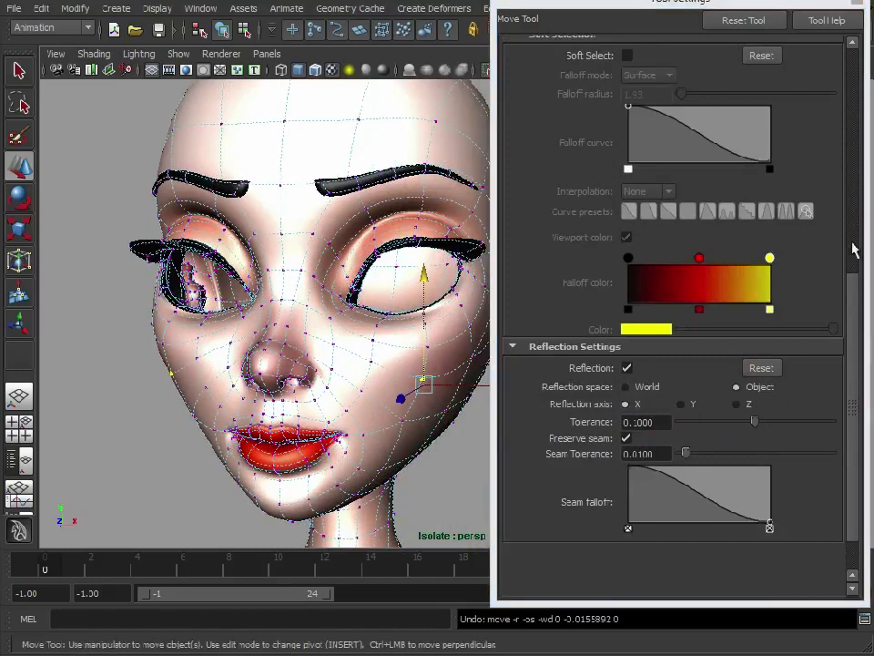
Step: Enable Soft Select for the Move tool with the Surface falloff mode
{"action": "left_click_drag", "start_coordinate": [849, 308], "coordinate": [860, 263]}
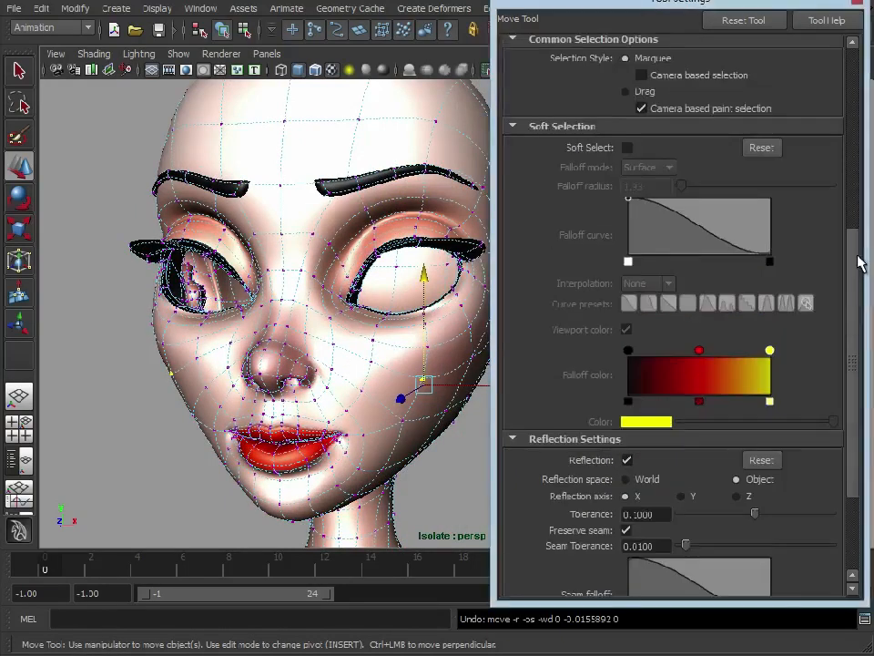
{"action": "left_click", "coordinate": [628, 148]}
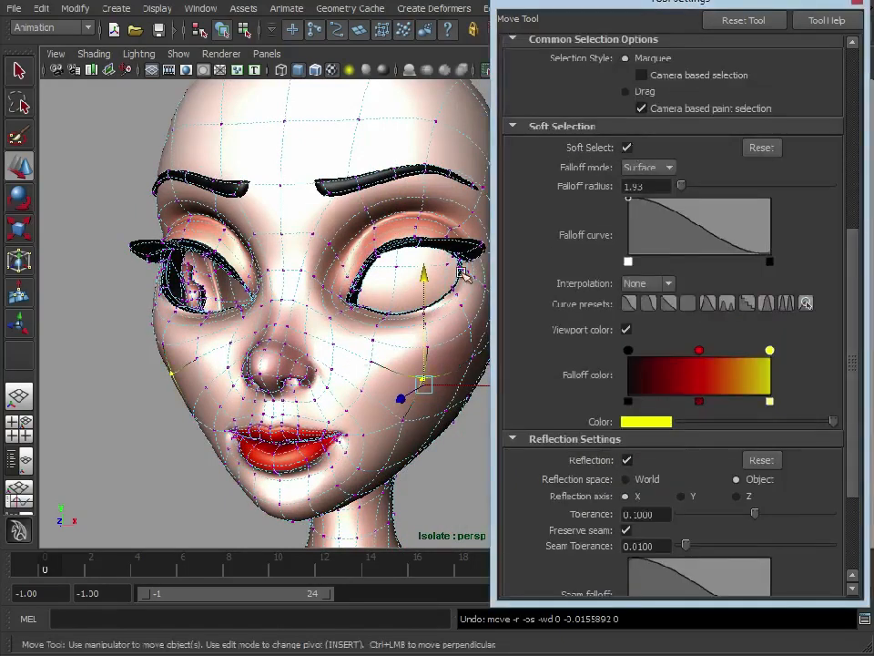
{"action": "middle_click_drag", "start_coordinate": [356, 356], "coordinate": [347, 344], "text": "alt"}
{"action": "scroll", "coordinate": [435, 375], "scroll_direction": "down", "scroll_amount": 5}
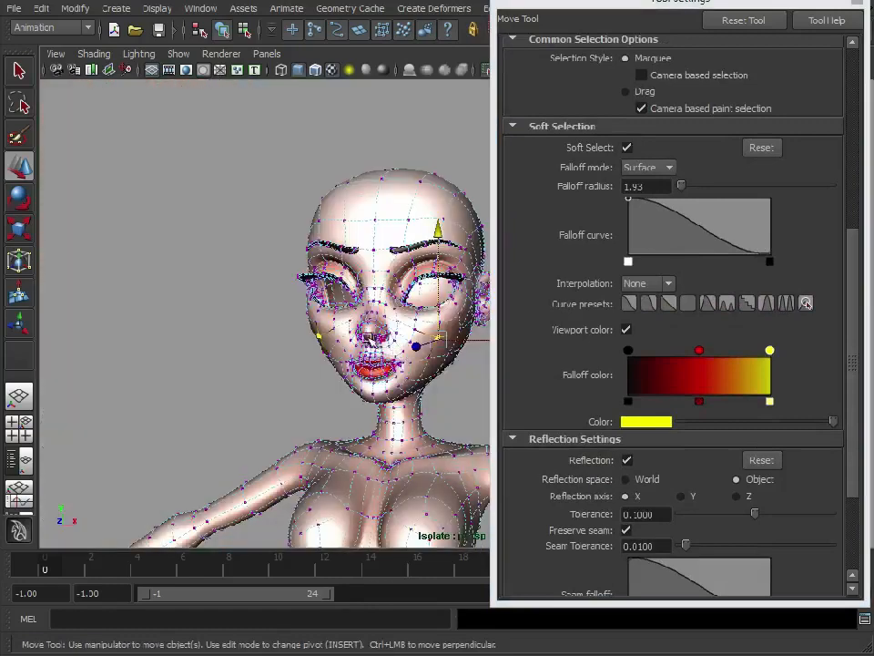
{"action": "left_click_drag", "start_coordinate": [368, 338], "coordinate": [308, 331], "text": "alt"}
{"action": "middle_click_drag", "start_coordinate": [308, 331], "coordinate": [333, 326], "text": "alt"}
Step: Widen the soft selection falloff radius to about 4.73 and close the tool settings
{"action": "key", "text": "b"}
{"action": "key", "text": "b"}
{"action": "key", "text": "b"}
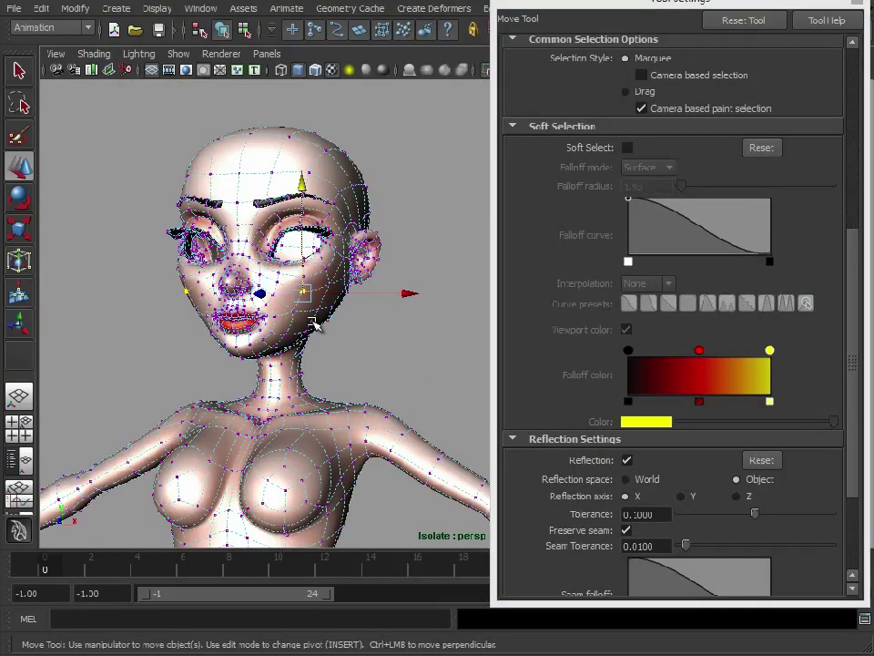
{"action": "left_click_drag", "start_coordinate": [303, 321], "coordinate": [351, 326]}
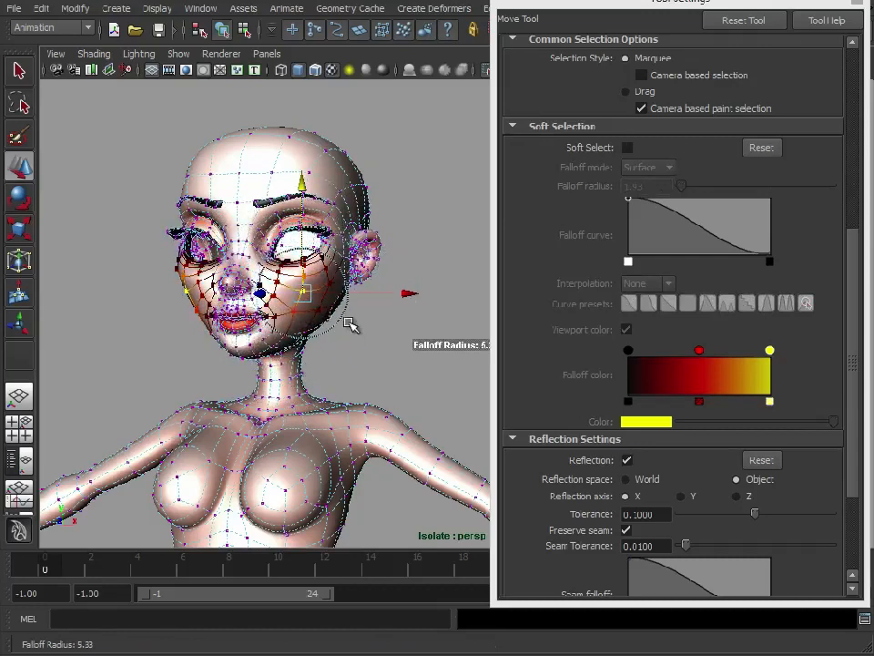
{"action": "mouse_move", "coordinate": [306, 300]}
{"action": "left_mouse_down"}
{"action": "mouse_move", "coordinate": [305, 309]}
{"action": "mouse_move", "coordinate": [342, 299]}
{"action": "mouse_move", "coordinate": [313, 293]}
{"action": "mouse_move", "coordinate": [331, 309]}
{"action": "mouse_move", "coordinate": [308, 300]}
{"action": "left_mouse_up"}
{"action": "middle_click_drag", "start_coordinate": [221, 224], "coordinate": [262, 320], "text": "alt"}
{"action": "right_click_drag", "start_coordinate": [262, 320], "coordinate": [474, 249], "text": "alt"}
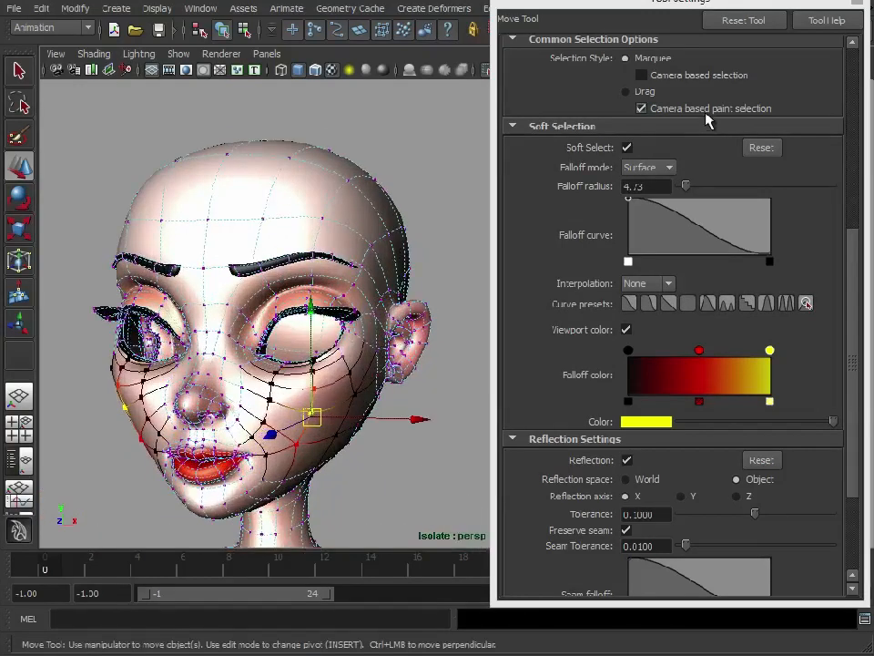
{"action": "left_click", "coordinate": [857, 6]}
Step: Select the upper eyelid and lash vertices near the inner eye corner, try moving them down, and undo the move
{"action": "left_click_drag", "start_coordinate": [428, 374], "coordinate": [489, 410], "text": "alt"}
{"action": "middle_click_drag", "start_coordinate": [490, 409], "coordinate": [438, 209], "text": "alt"}
{"action": "left_click_drag", "start_coordinate": [473, 318], "coordinate": [411, 350], "text": "alt"}
{"action": "middle_click_drag", "start_coordinate": [410, 350], "coordinate": [440, 383], "text": "alt"}
{"action": "right_click_drag", "start_coordinate": [440, 383], "coordinate": [482, 380], "text": "alt"}
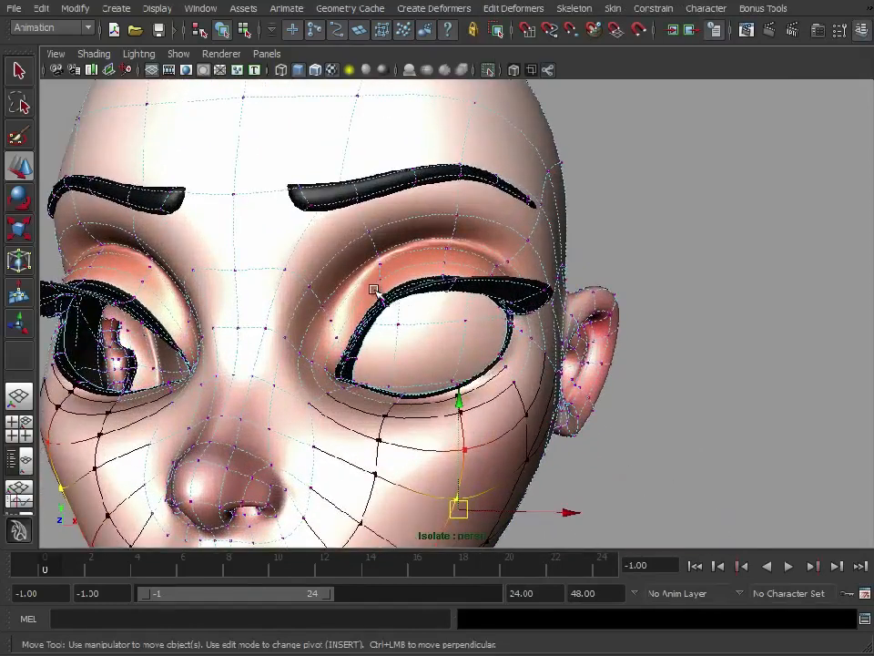
{"action": "left_click", "coordinate": [398, 314]}
{"action": "right_click_drag", "start_coordinate": [428, 335], "coordinate": [503, 362], "text": "alt"}
{"action": "left_click_drag", "start_coordinate": [503, 362], "coordinate": [451, 371], "text": "alt"}
{"action": "left_click_drag", "start_coordinate": [435, 100], "coordinate": [435, 142]}
{"action": "key", "text": "ctrl+z"}
{"action": "left_click_drag", "start_coordinate": [489, 274], "coordinate": [507, 263], "text": "alt"}
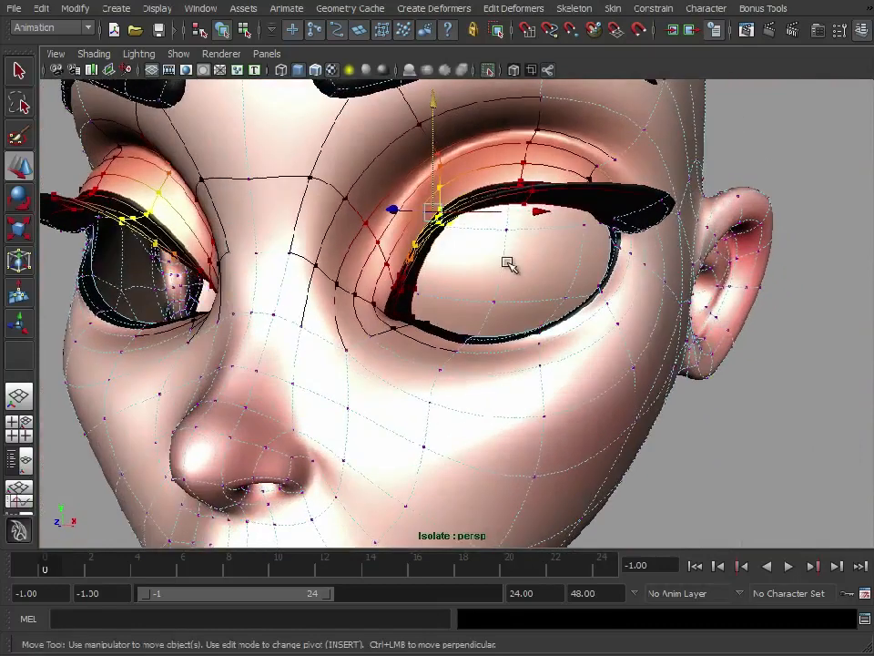
Step: Reduce the soft selection falloff radius to about 1.66 and move the inner and middle upper-lash vertices down toward the lower lid
{"action": "left_click_drag", "start_coordinate": [458, 244], "coordinate": [507, 248]}
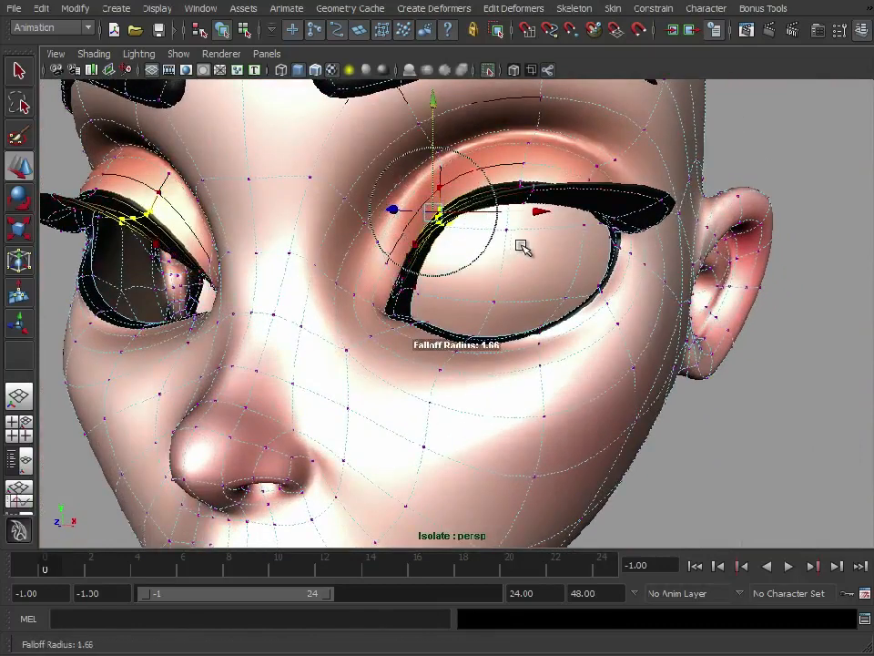
{"action": "left_click_drag", "start_coordinate": [434, 107], "coordinate": [441, 232]}
{"action": "left_click_drag", "start_coordinate": [538, 322], "coordinate": [544, 344], "text": "alt"}
{"action": "left_click_drag", "start_coordinate": [541, 241], "coordinate": [523, 189], "text": "alt"}
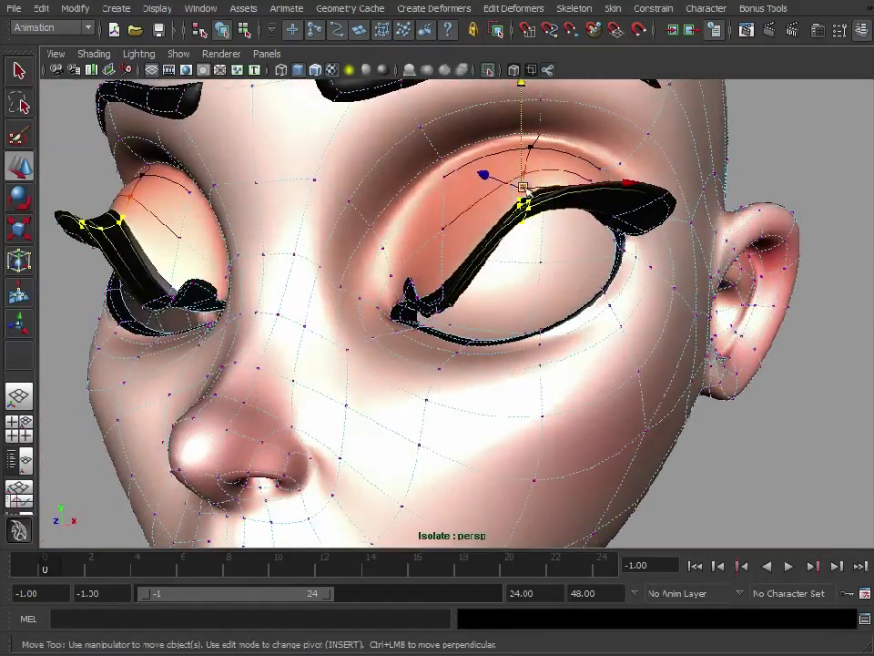
{"action": "left_click_drag", "start_coordinate": [522, 88], "coordinate": [530, 253]}
Step: Select the upper lash vertices near the outer eye corner, try moving them down, and undo the move
{"action": "middle_click_drag", "start_coordinate": [561, 291], "coordinate": [483, 292], "text": "alt"}
{"action": "left_click_drag", "start_coordinate": [542, 293], "coordinate": [476, 190], "text": "alt"}
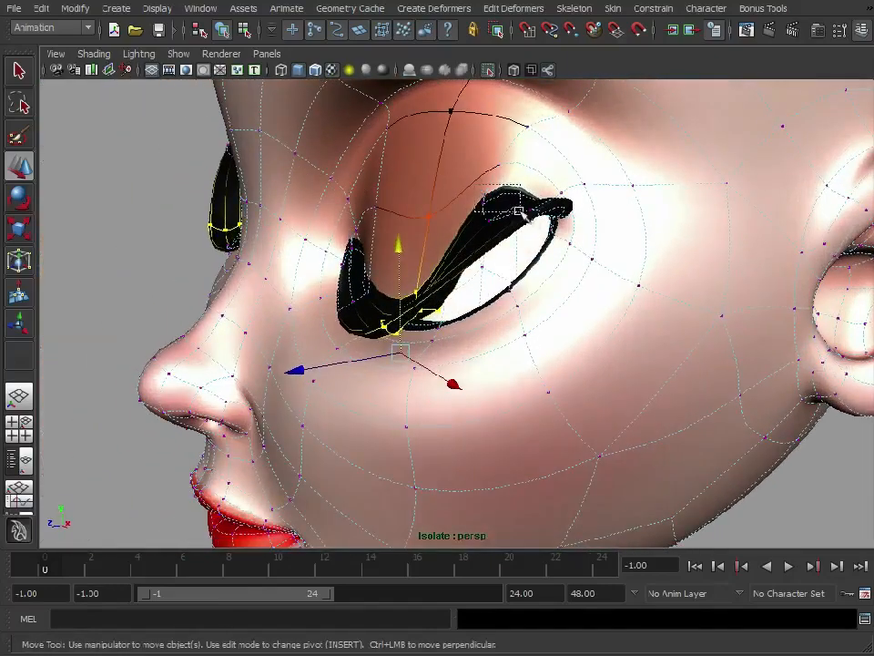
{"action": "left_click_drag", "start_coordinate": [542, 234], "coordinate": [575, 326], "text": "alt"}
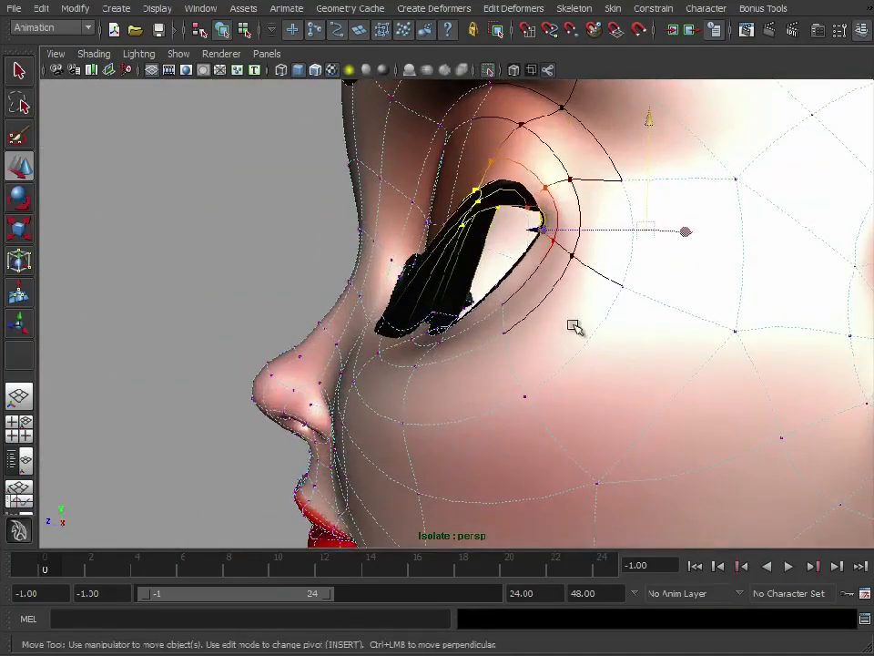
{"action": "left_click_drag", "start_coordinate": [462, 244], "coordinate": [573, 248], "text": "alt"}
{"action": "left_click_drag", "start_coordinate": [544, 125], "coordinate": [539, 161]}
{"action": "key", "text": "ctrl+z"}
Step: Remove the stray eye-corner vertices from the selection and move the outer upper-lash vertices down to close the lid
{"action": "mouse_move", "coordinate": [548, 248]}
{"action": "left_mouse_down", "text": "alt"}
{"action": "mouse_move", "coordinate": [481, 263]}
{"action": "mouse_move", "coordinate": [551, 228]}
{"action": "left_mouse_up", "text": "alt"}
{"action": "left_click_drag", "start_coordinate": [522, 274], "coordinate": [520, 277], "text": "ctrl"}
{"action": "left_click_drag", "start_coordinate": [439, 224], "coordinate": [521, 271], "text": "alt"}
{"action": "left_click_drag", "start_coordinate": [525, 124], "coordinate": [428, 353]}
Step: Select the lash vertices at the inner eye corner and examine the closed lids from the side and front
{"action": "middle_click_drag", "start_coordinate": [312, 345], "coordinate": [410, 321], "text": "alt"}
{"action": "right_click_drag", "start_coordinate": [282, 340], "coordinate": [369, 344], "text": "alt"}
{"action": "left_click_drag", "start_coordinate": [301, 177], "coordinate": [346, 269]}
{"action": "scroll", "coordinate": [353, 248], "scroll_direction": "up", "scroll_amount": 3}
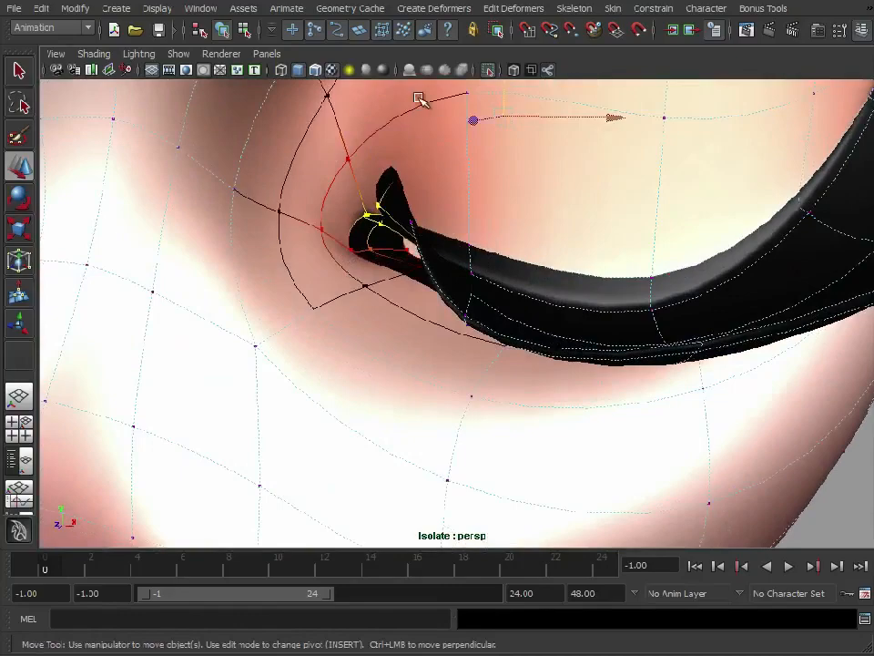
{"action": "key", "text": "a"}
{"action": "left_click_drag", "start_coordinate": [445, 264], "coordinate": [473, 324], "text": "alt"}
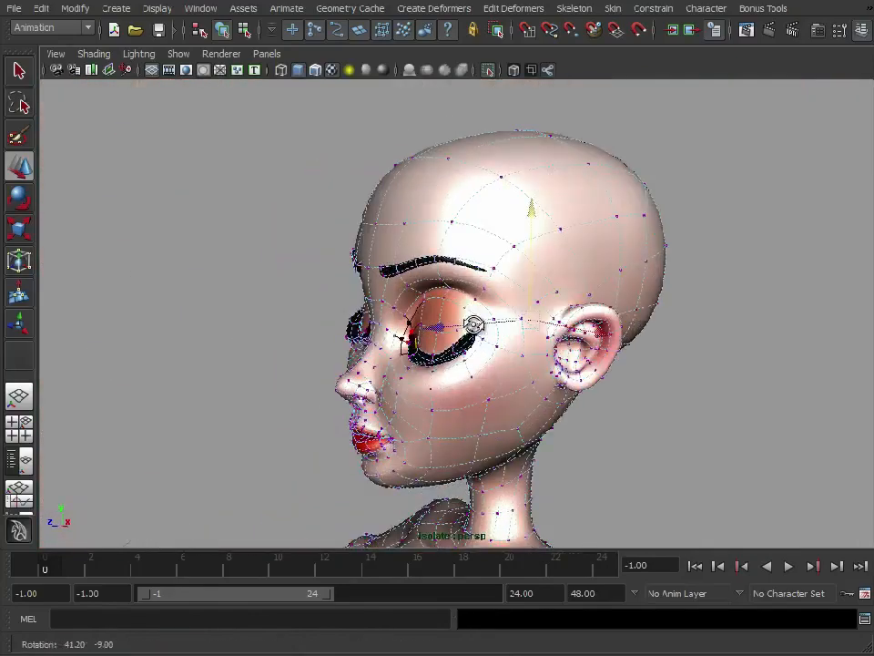
{"action": "left_click_drag", "start_coordinate": [586, 433], "coordinate": [411, 360], "text": "alt"}
{"action": "scroll", "coordinate": [446, 331], "scroll_direction": "up", "scroll_amount": 5}
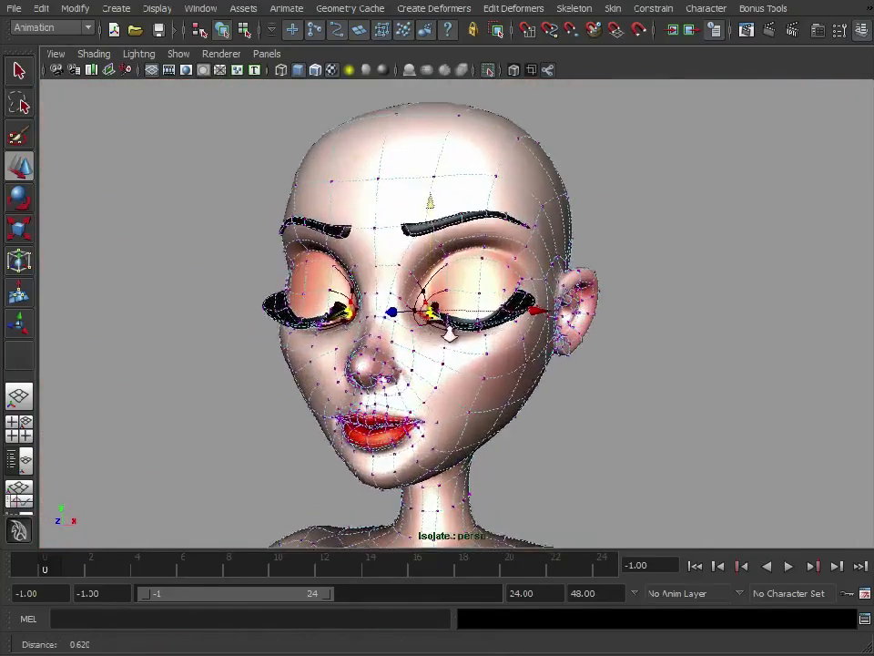
{"action": "scroll", "coordinate": [488, 339], "scroll_direction": "up", "scroll_amount": 2}
{"action": "left_click_drag", "start_coordinate": [484, 337], "coordinate": [510, 312], "text": "alt"}
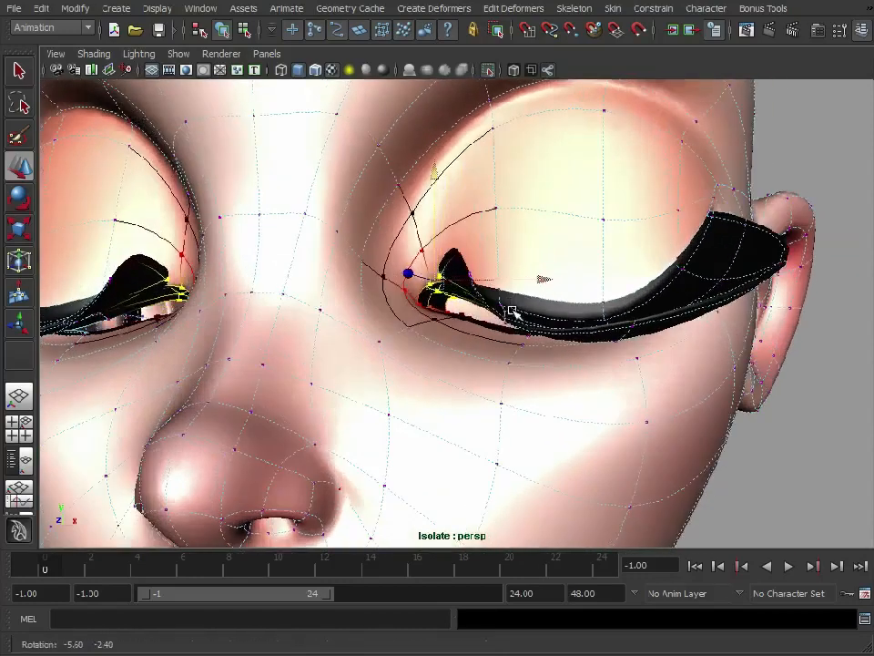
Step: Turn off soft selection and move the protruding lash-tip vertices at the inner eye corner down to the lash line
{"action": "left_click_drag", "start_coordinate": [434, 170], "coordinate": [434, 170]}
{"action": "scroll", "coordinate": [442, 306], "scroll_direction": "up", "scroll_amount": 4}
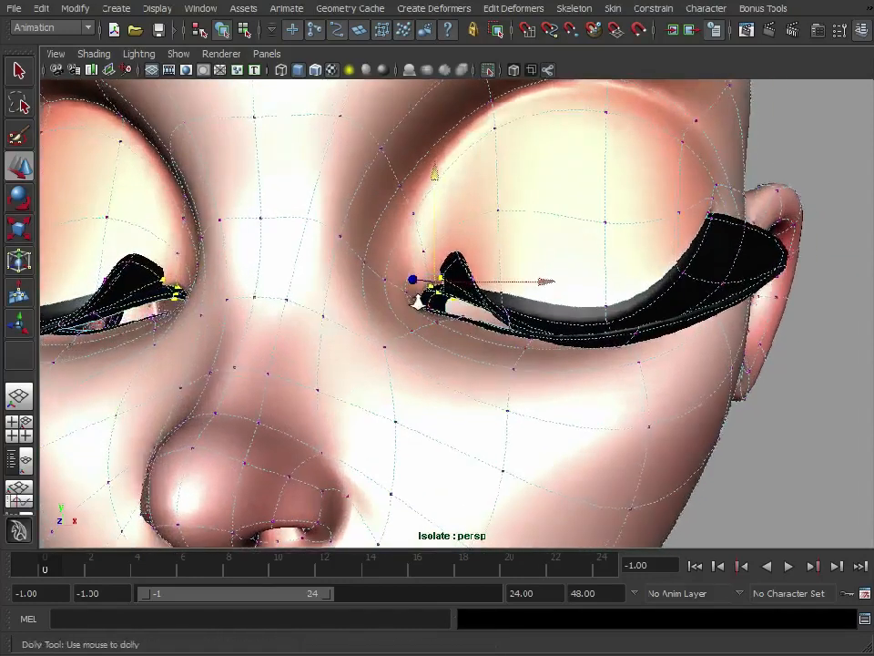
{"action": "left_click_drag", "start_coordinate": [416, 155], "coordinate": [445, 229]}
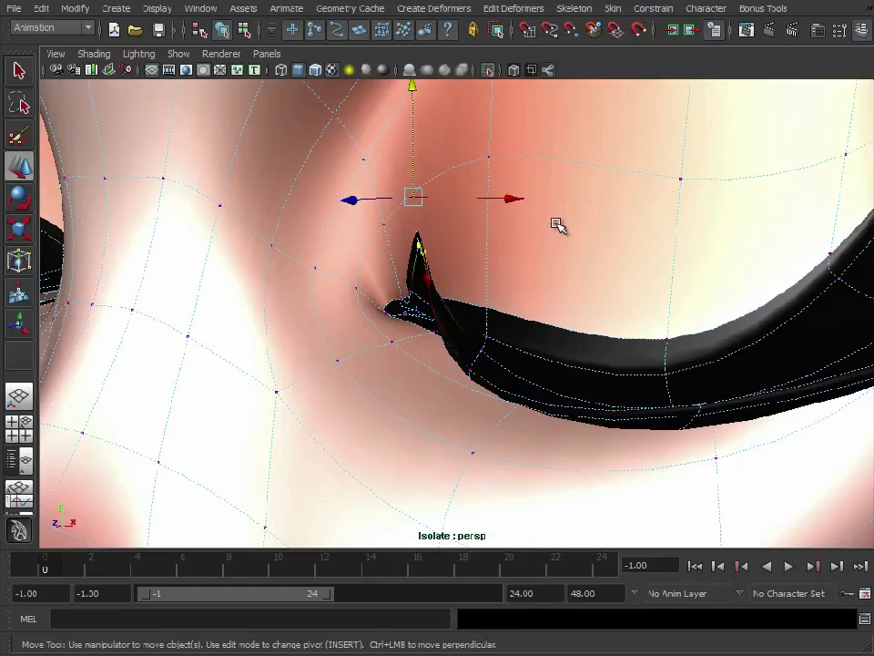
{"action": "left_click_drag", "start_coordinate": [414, 91], "coordinate": [382, 276]}
Step: Select the upper lash vertices at the outer eye corner and move them slightly down
{"action": "right_click_drag", "start_coordinate": [658, 412], "coordinate": [522, 392], "text": "alt"}
{"action": "left_click_drag", "start_coordinate": [521, 393], "coordinate": [455, 375], "text": "alt"}
{"action": "right_click_drag", "start_coordinate": [455, 375], "coordinate": [537, 364], "text": "alt"}
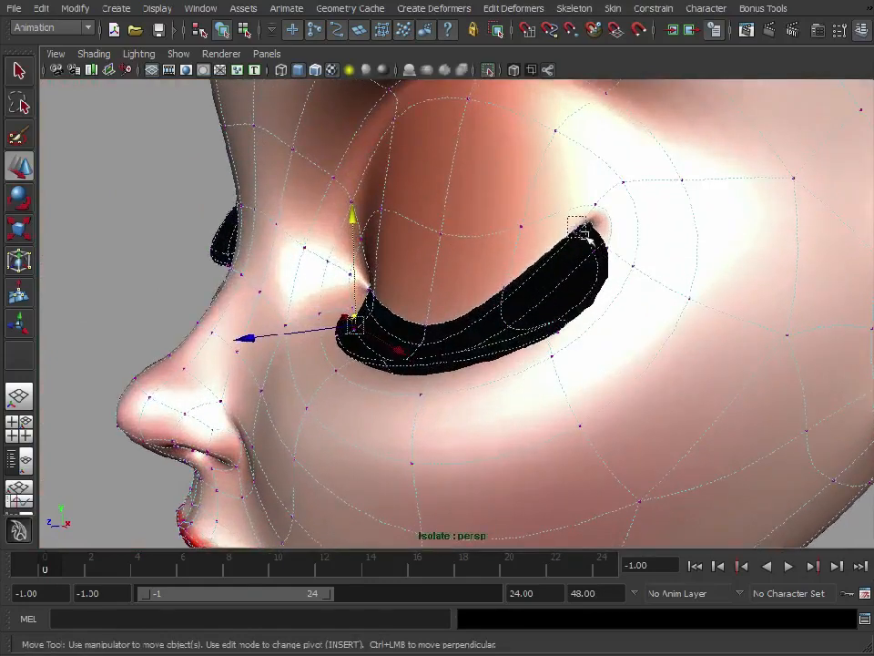
{"action": "left_click_drag", "start_coordinate": [595, 237], "coordinate": [603, 244]}
{"action": "left_click_drag", "start_coordinate": [645, 302], "coordinate": [558, 293], "text": "alt"}
{"action": "left_click_drag", "start_coordinate": [508, 100], "coordinate": [503, 133]}
Step: Switch to edge selection and move the horizontal edge across the middle of the upper eyelid along Z
{"action": "left_click_drag", "start_coordinate": [360, 241], "coordinate": [460, 232], "text": "alt"}
{"action": "right_click", "coordinate": [460, 232]}
{"action": "right_click_drag", "start_coordinate": [460, 232], "coordinate": [460, 194]}
{"action": "left_click", "coordinate": [478, 220]}
{"action": "left_click_drag", "start_coordinate": [537, 250], "coordinate": [399, 240], "text": "alt"}
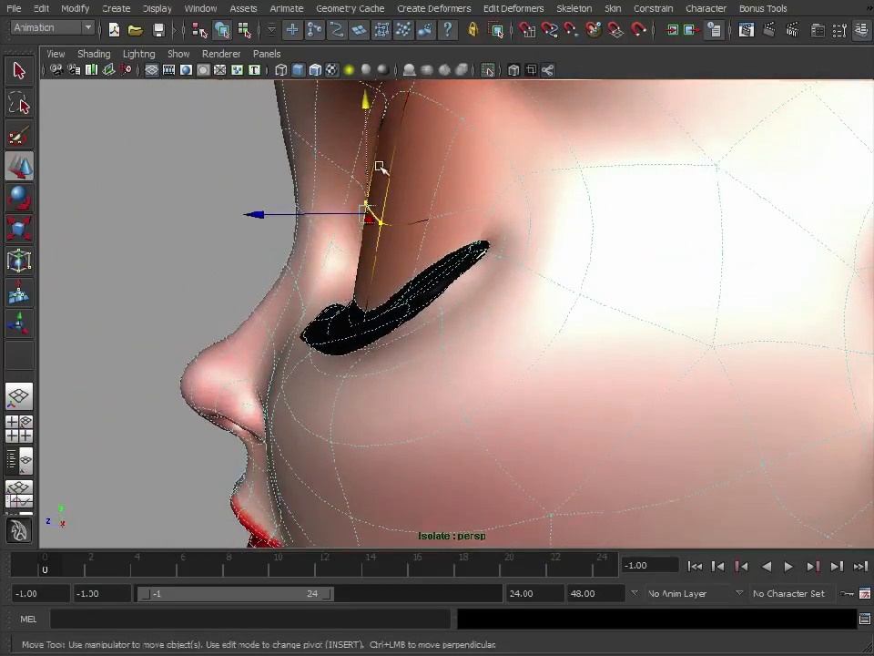
{"action": "left_click_drag", "start_coordinate": [334, 196], "coordinate": [321, 193], "text": "alt"}
{"action": "left_click_drag", "start_coordinate": [252, 212], "coordinate": [506, 276]}
Step: Switch to vertex selection and move the outer mid-eyelid vertex up and slightly outward to smooth the lid
{"action": "right_click_drag", "start_coordinate": [581, 272], "coordinate": [515, 271]}
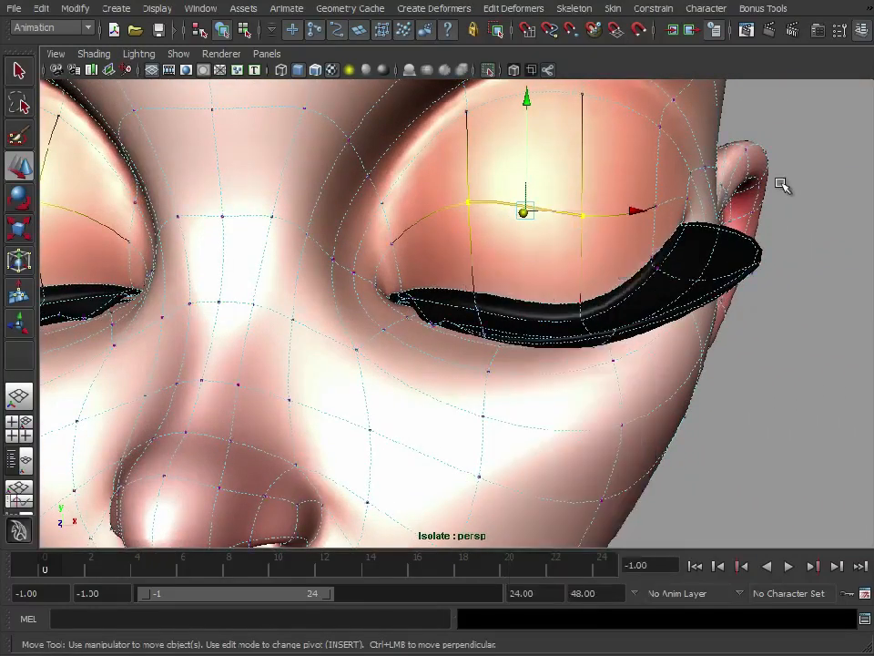
{"action": "left_click", "coordinate": [582, 216]}
{"action": "left_click_drag", "start_coordinate": [588, 234], "coordinate": [617, 186]}
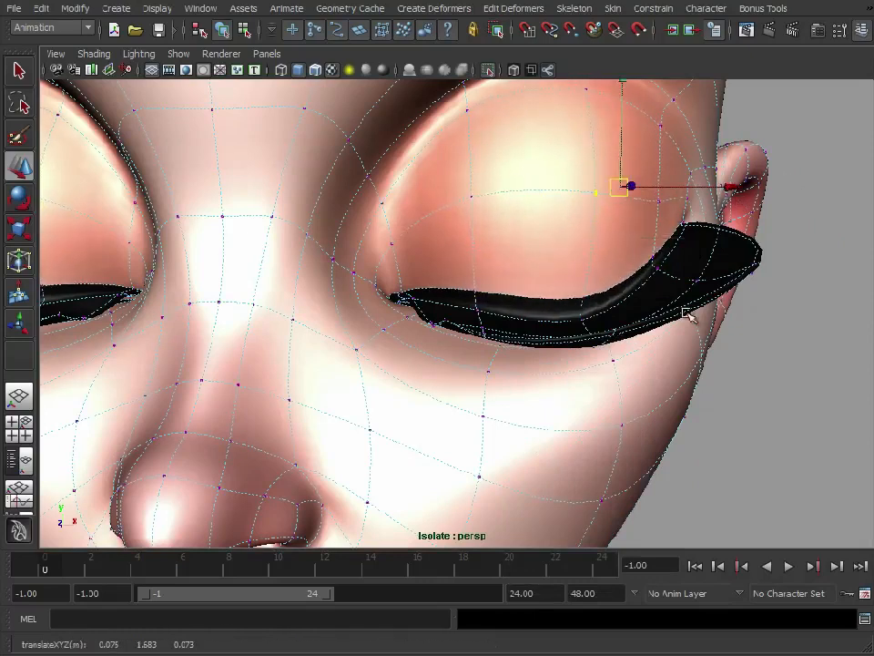
Step: Return to object mode, deselect the body mesh, and examine the closed eyelids from three-quarter and front views
{"action": "key", "text": "a"}
{"action": "right_click_drag", "start_coordinate": [395, 259], "coordinate": [470, 231]}
{"action": "left_click", "coordinate": [660, 363]}
{"action": "left_click_drag", "start_coordinate": [660, 363], "coordinate": [583, 328], "text": "alt"}
{"action": "right_click_drag", "start_coordinate": [583, 328], "coordinate": [486, 327], "text": "alt"}
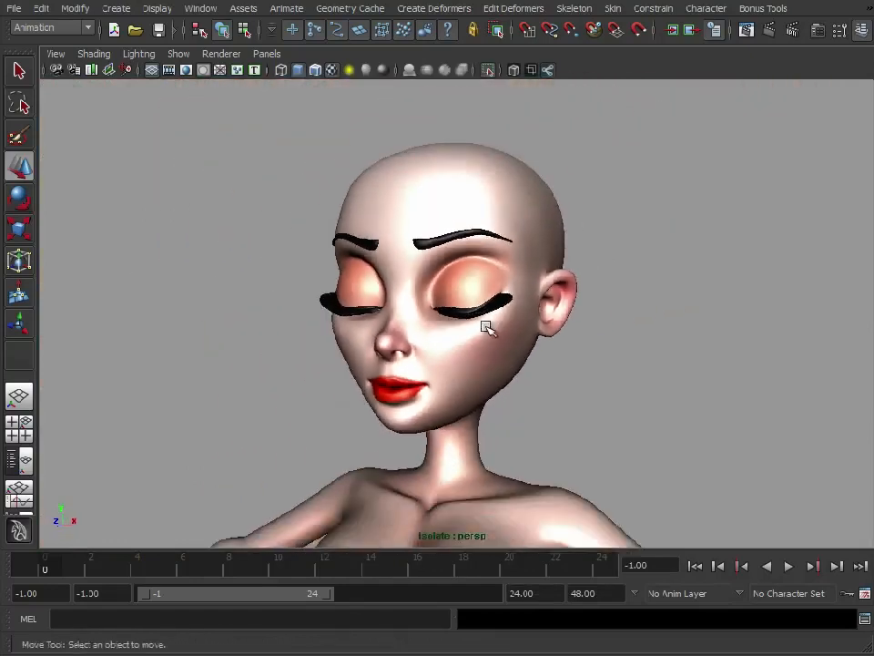
{"action": "middle_click_drag", "start_coordinate": [486, 328], "coordinate": [474, 323], "text": "alt"}
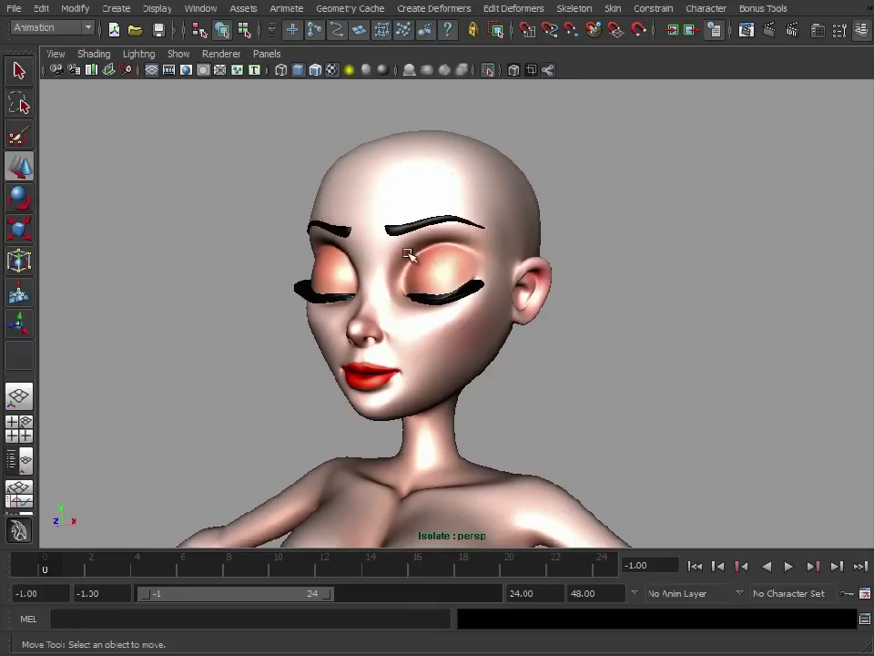
{"action": "left_click_drag", "start_coordinate": [410, 350], "coordinate": [544, 343], "text": "alt"}
{"action": "middle_click_drag", "start_coordinate": [545, 344], "coordinate": [523, 345], "text": "alt"}
{"action": "key", "text": "w"}
{"action": "left_click_drag", "start_coordinate": [517, 364], "coordinate": [539, 382], "text": "alt"}
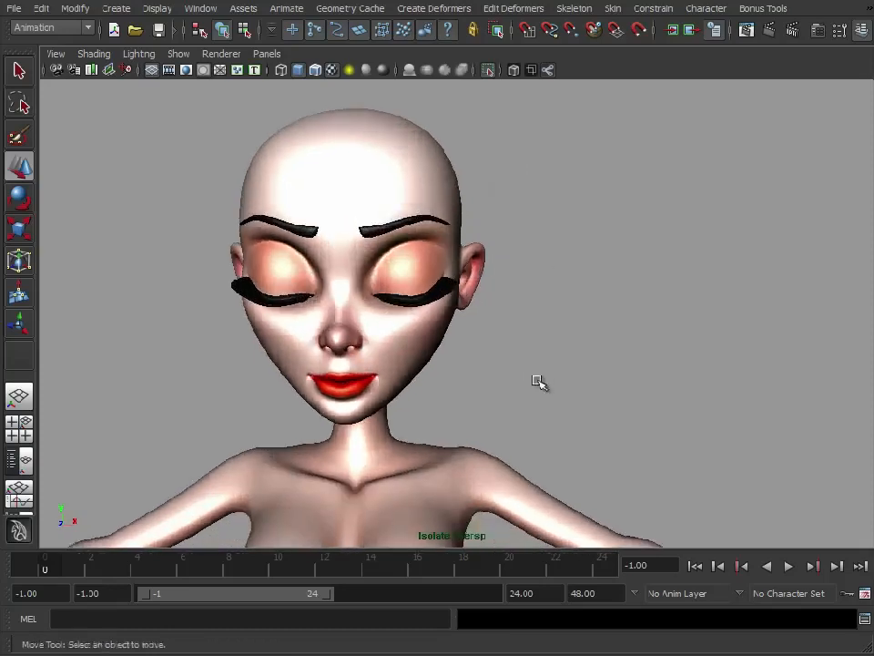
{"action": "middle_click_drag", "start_coordinate": [538, 382], "coordinate": [472, 370], "text": "alt"}
{"action": "right_click_drag", "start_coordinate": [473, 370], "coordinate": [386, 353], "text": "alt"}
Step: Duplicate the closed-eye body mesh and move the copy 0.328 along X beside the original
{"action": "left_click", "coordinate": [314, 310]}
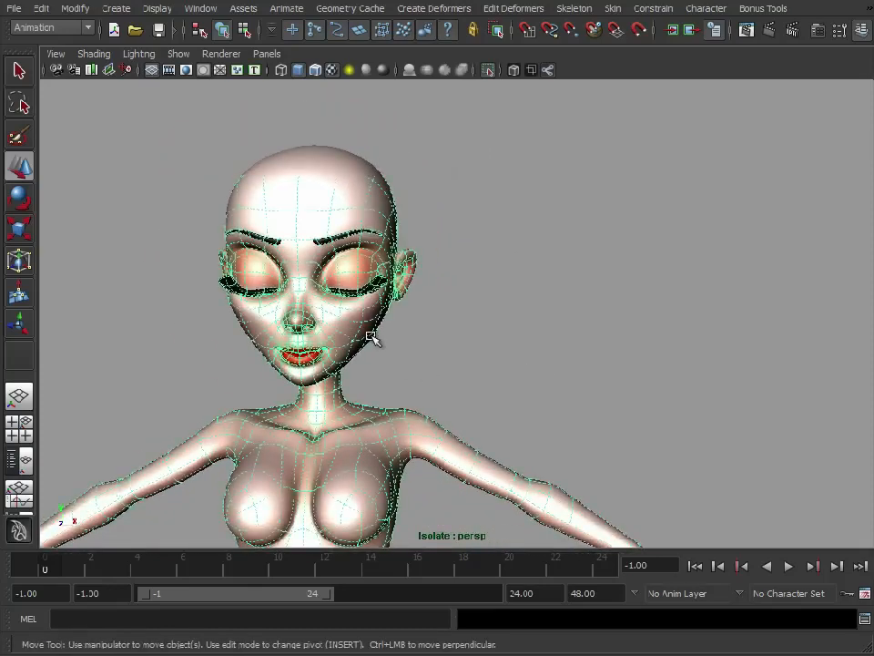
{"action": "key", "text": "Up"}
{"action": "right_click_drag", "start_coordinate": [654, 418], "coordinate": [437, 387], "text": "alt"}
{"action": "middle_click_drag", "start_coordinate": [479, 348], "coordinate": [436, 221], "text": "alt"}
{"action": "right_click_drag", "start_coordinate": [435, 221], "coordinate": [342, 425], "text": "alt"}
{"action": "left_click_drag", "start_coordinate": [509, 526], "coordinate": [564, 529]}
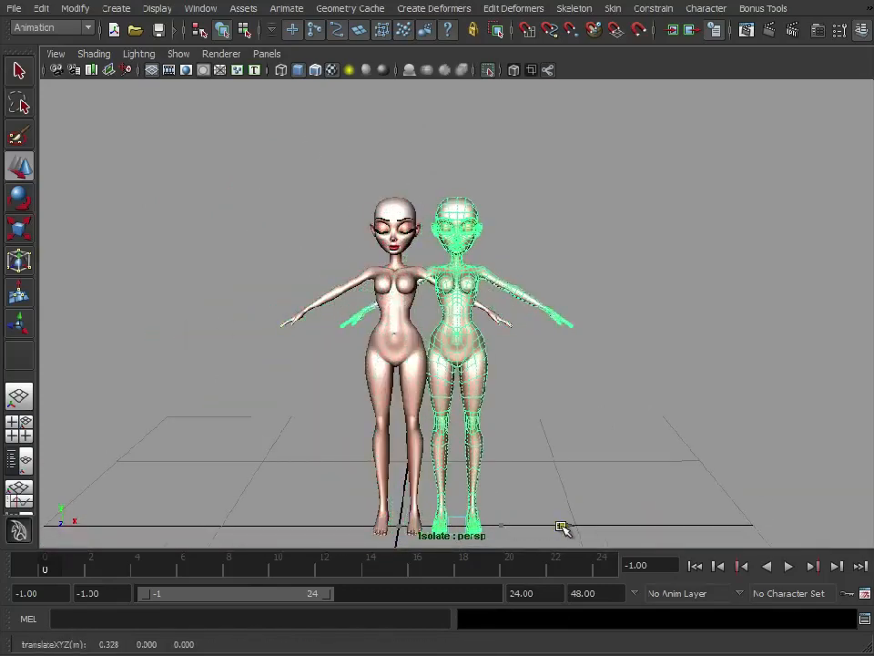
Step: Examine the two closed-eye heads side by side from the front
{"action": "middle_click_drag", "start_coordinate": [345, 265], "coordinate": [341, 288], "text": "alt"}
{"action": "right_click_drag", "start_coordinate": [341, 288], "coordinate": [537, 260], "text": "alt"}
{"action": "middle_click_drag", "start_coordinate": [473, 239], "coordinate": [548, 385], "text": "alt"}
{"action": "right_click_drag", "start_coordinate": [548, 384], "coordinate": [569, 375], "text": "alt"}
{"action": "left_click_drag", "start_coordinate": [505, 328], "coordinate": [474, 312], "text": "alt"}
{"action": "middle_click_drag", "start_coordinate": [474, 312], "coordinate": [523, 366], "text": "alt"}
{"action": "right_click_drag", "start_coordinate": [523, 366], "coordinate": [525, 348], "text": "alt"}
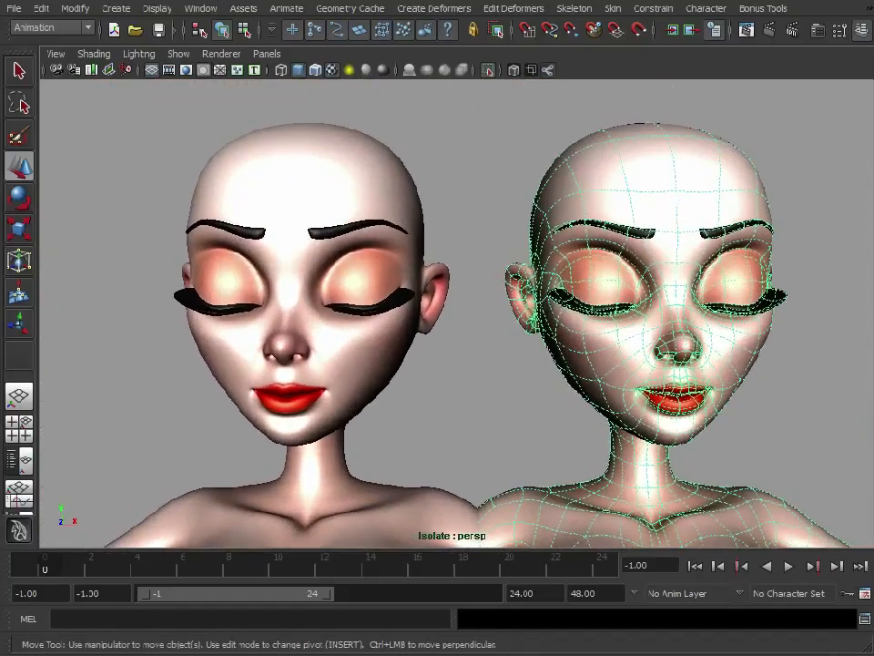
Step: Show the Channel Box for the copied mesh and narrow its panel to enlarge the viewport
{"action": "key", "text": "ctrl+a"}
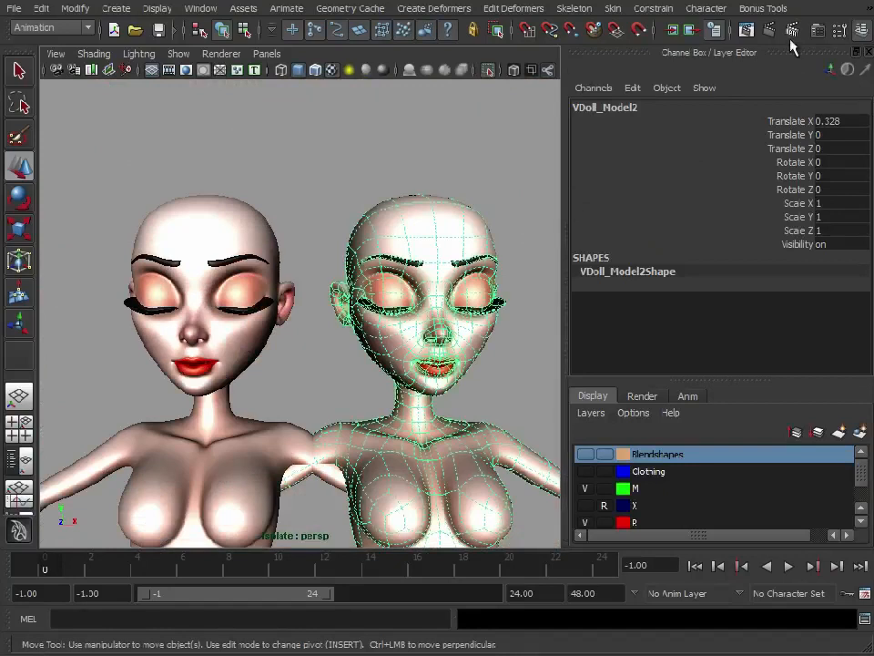
{"action": "left_click", "coordinate": [817, 31]}
{"action": "left_click", "coordinate": [839, 32]}
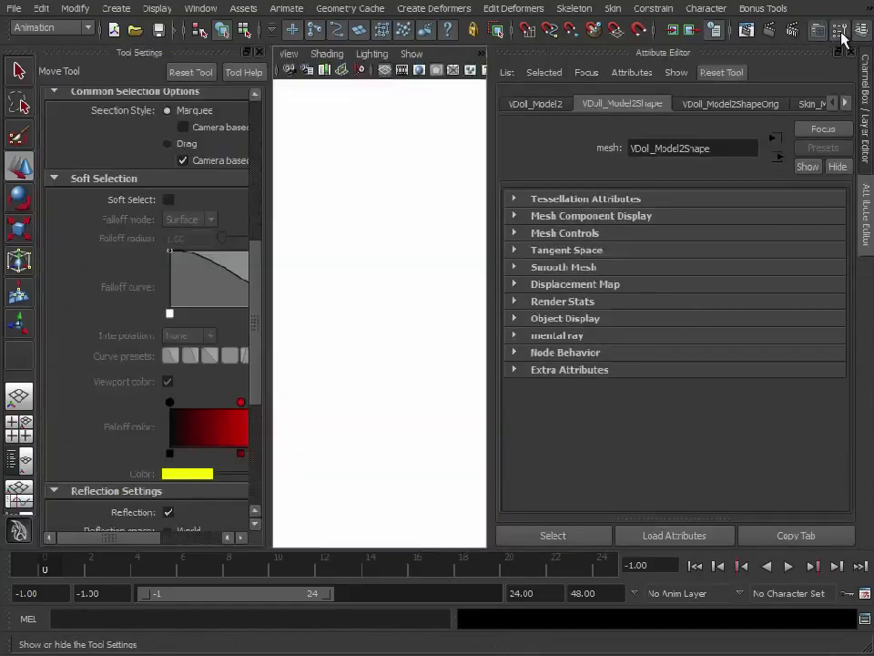
{"action": "left_click", "coordinate": [473, 52]}
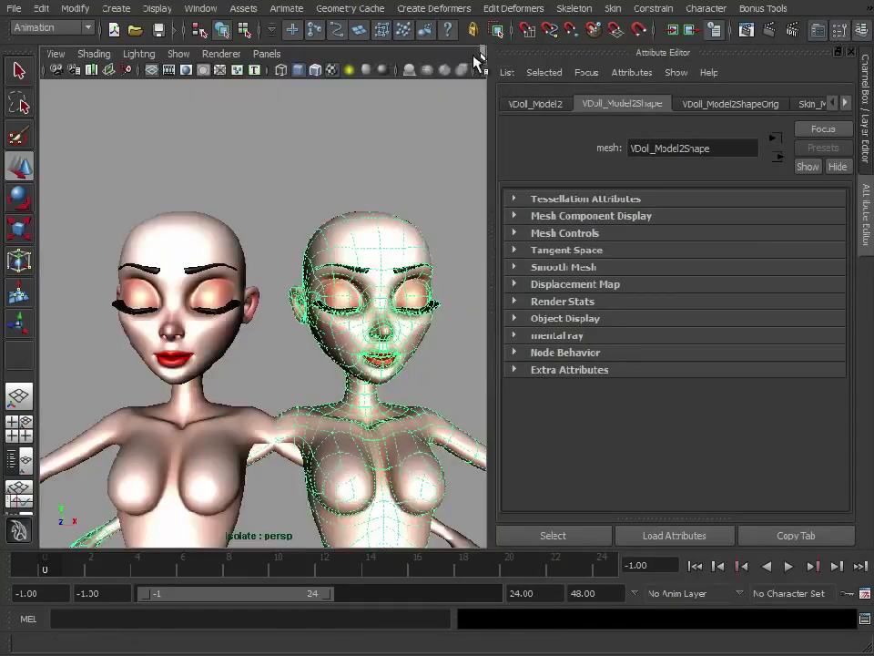
{"action": "left_click", "coordinate": [861, 30]}
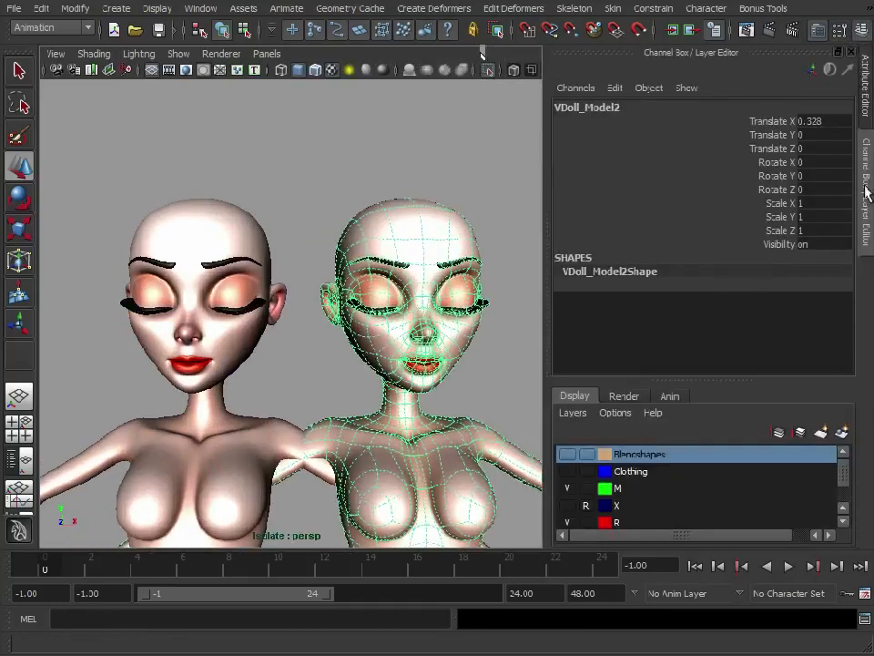
{"action": "left_click_drag", "start_coordinate": [545, 227], "coordinate": [685, 251]}
Step: Select the vertices around one eye of the copied head and show their CV offset values
{"action": "left_click_drag", "start_coordinate": [354, 333], "coordinate": [323, 315], "text": "alt"}
{"action": "middle_click_drag", "start_coordinate": [510, 321], "coordinate": [366, 311], "text": "alt"}
{"action": "right_click_drag", "start_coordinate": [374, 311], "coordinate": [420, 315], "text": "alt"}
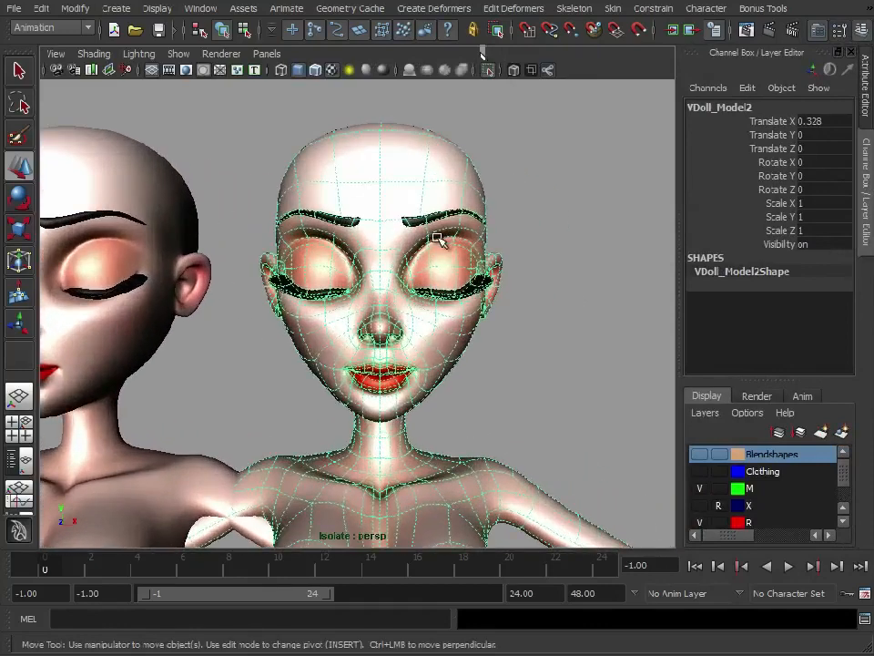
{"action": "right_click_drag", "start_coordinate": [338, 257], "coordinate": [258, 252]}
{"action": "left_click_drag", "start_coordinate": [249, 215], "coordinate": [378, 320]}
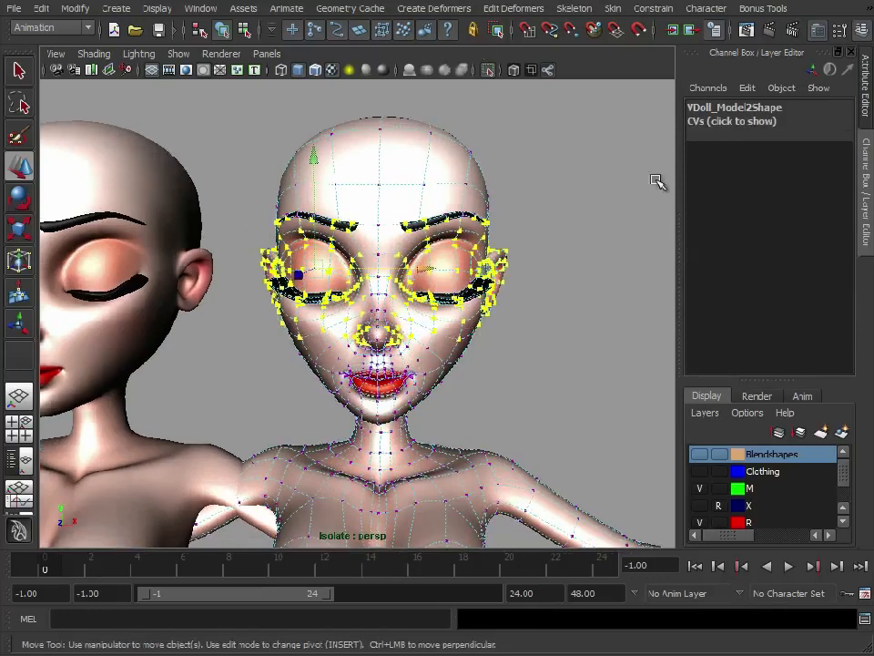
{"action": "left_click", "coordinate": [699, 121]}
{"action": "left_click_drag", "start_coordinate": [845, 159], "coordinate": [845, 166]}
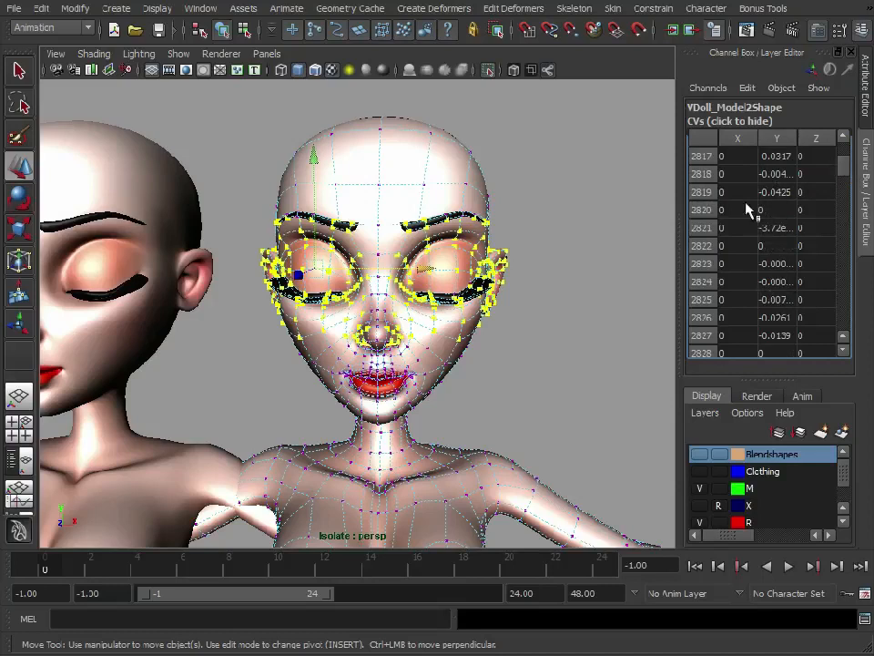
{"action": "left_click_drag", "start_coordinate": [492, 331], "coordinate": [485, 326], "text": "alt"}
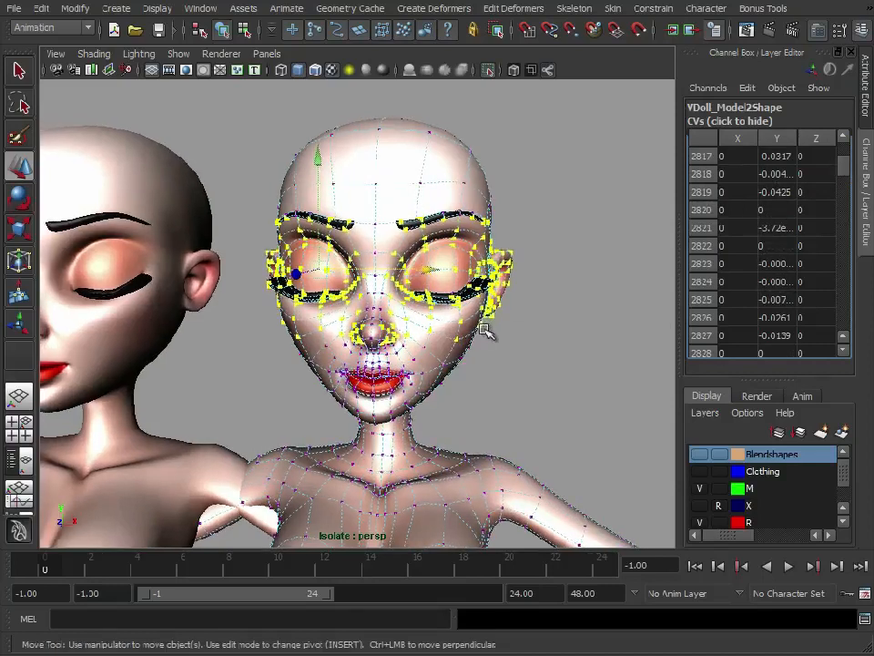
Step: Turn off Reflection for the Move tool and close the tool settings
{"action": "double_click", "coordinate": [20, 166]}
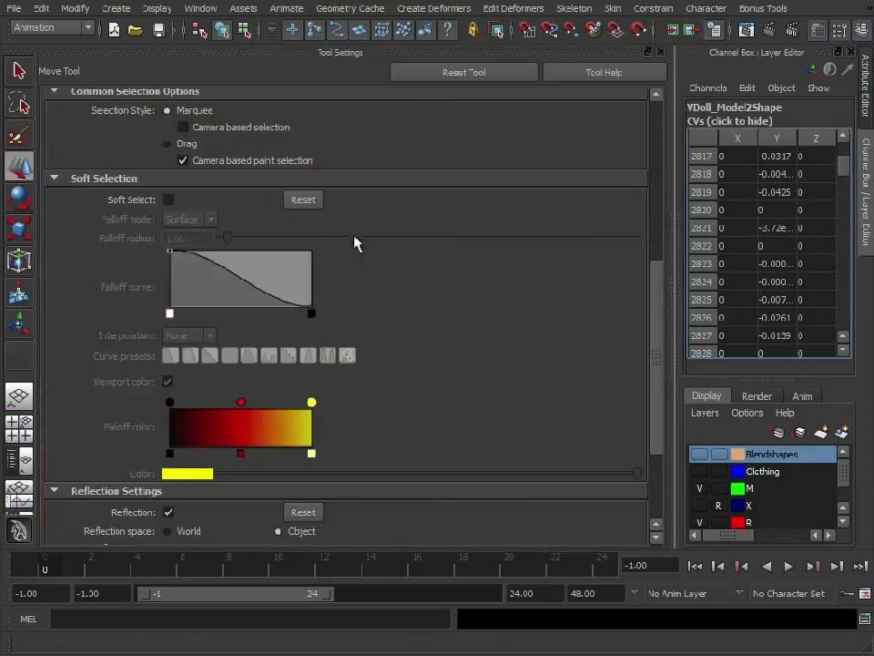
{"action": "scroll", "coordinate": [177, 424], "scroll_direction": "down", "scroll_amount": 3}
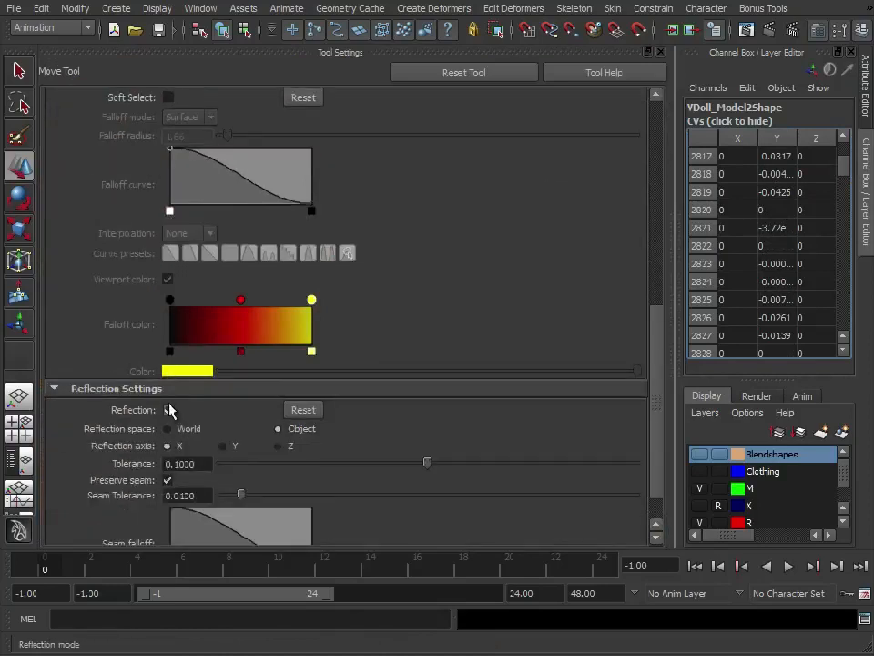
{"action": "left_click", "coordinate": [167, 409]}
{"action": "left_click", "coordinate": [662, 52]}
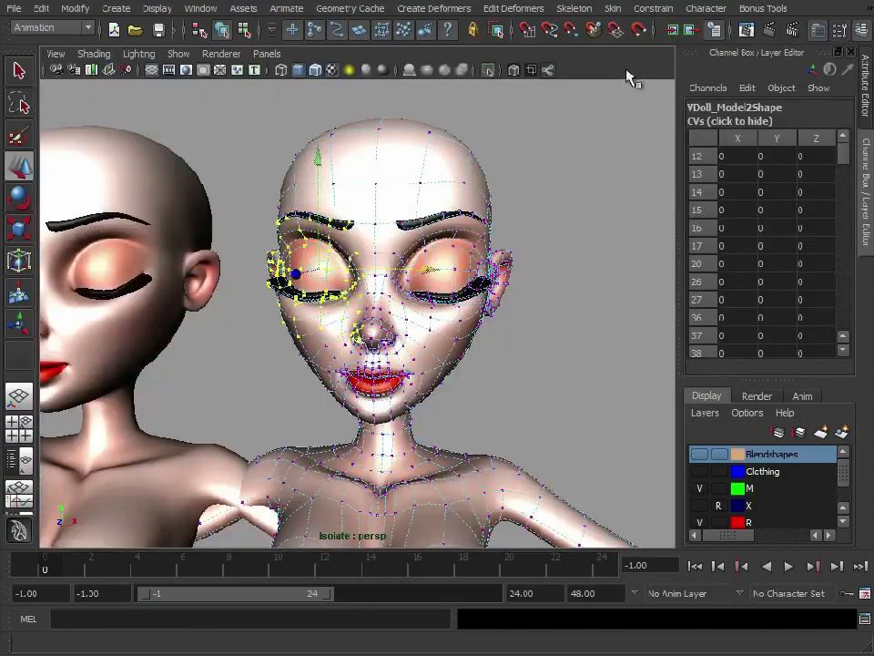
Step: Select all X, Y and Z CV values of the chosen eye-area vertices and set them to 0
{"action": "left_click_drag", "start_coordinate": [309, 247], "coordinate": [335, 248], "text": "alt"}
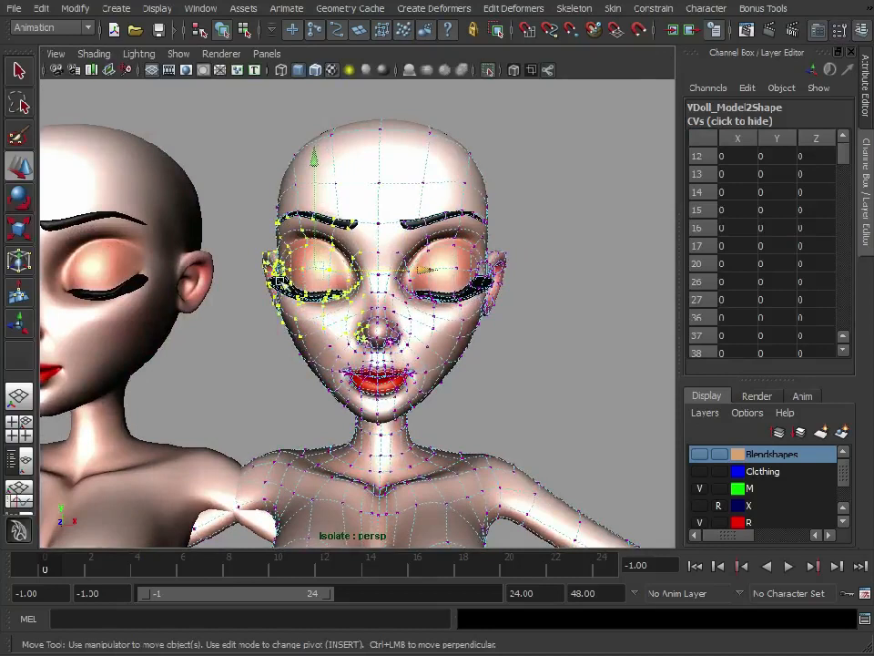
{"action": "left_click_drag", "start_coordinate": [844, 162], "coordinate": [845, 191]}
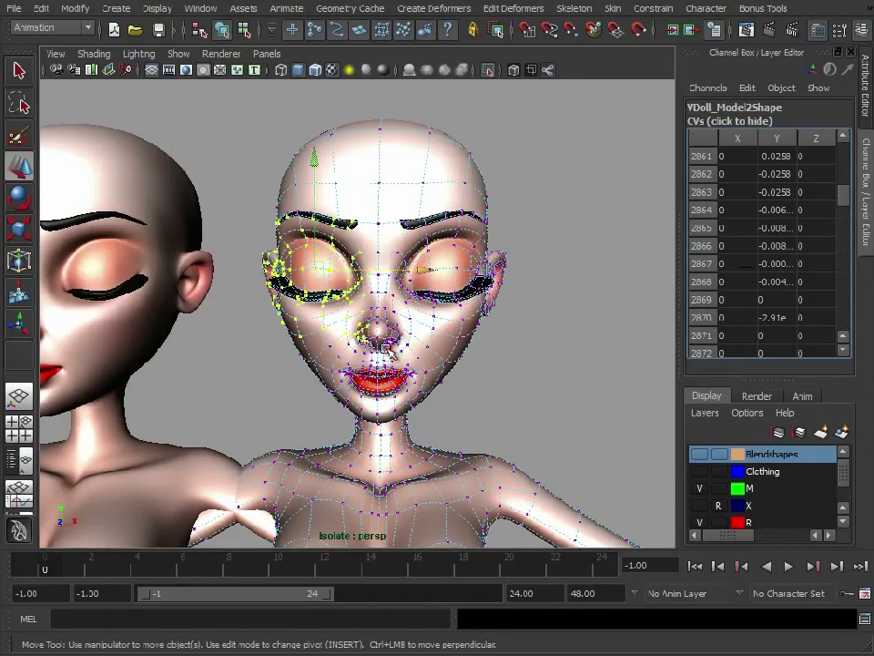
{"action": "left_click_drag", "start_coordinate": [325, 236], "coordinate": [338, 247], "text": "alt"}
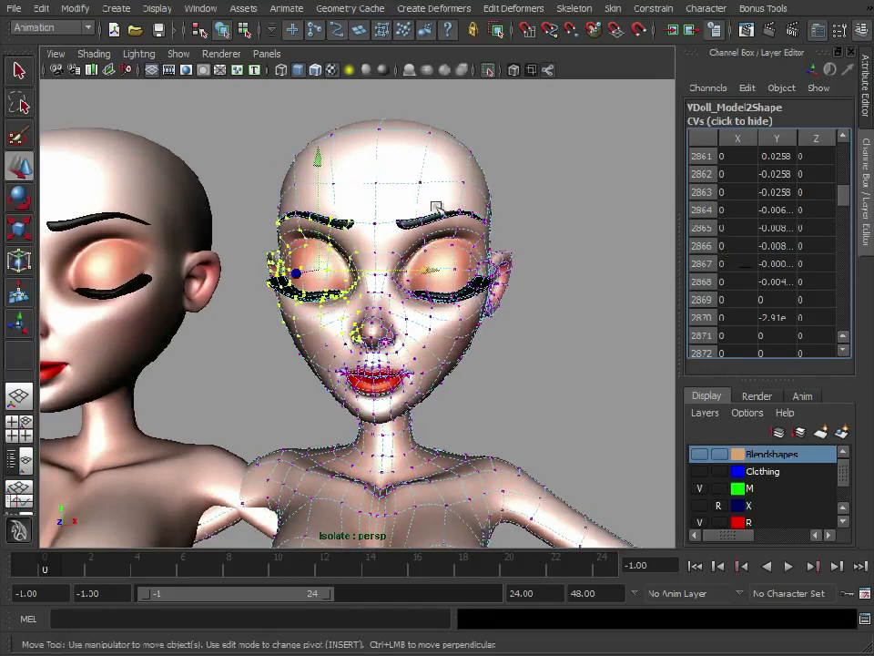
{"action": "left_click_drag", "start_coordinate": [847, 202], "coordinate": [842, 150]}
{"action": "left_click_drag", "start_coordinate": [710, 162], "coordinate": [818, 365]}
{"action": "type", "text": "0"}
{"action": "key", "text": "Return"}
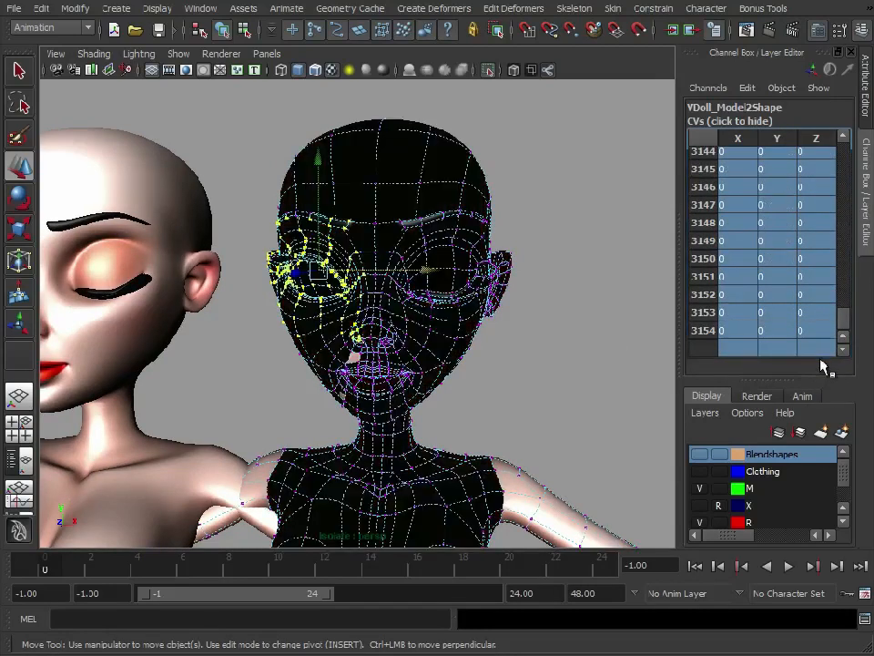
Step: Return the copied mesh to object mode and clear the selection
{"action": "left_click_drag", "start_coordinate": [536, 326], "coordinate": [541, 317], "text": "alt"}
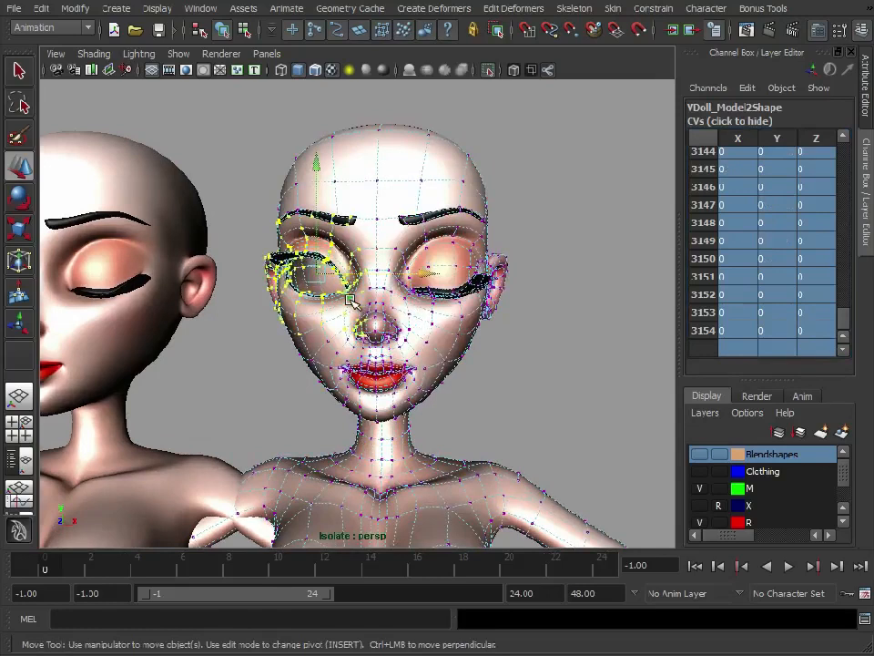
{"action": "right_click_drag", "start_coordinate": [349, 297], "coordinate": [401, 266]}
{"action": "left_click", "coordinate": [533, 304]}
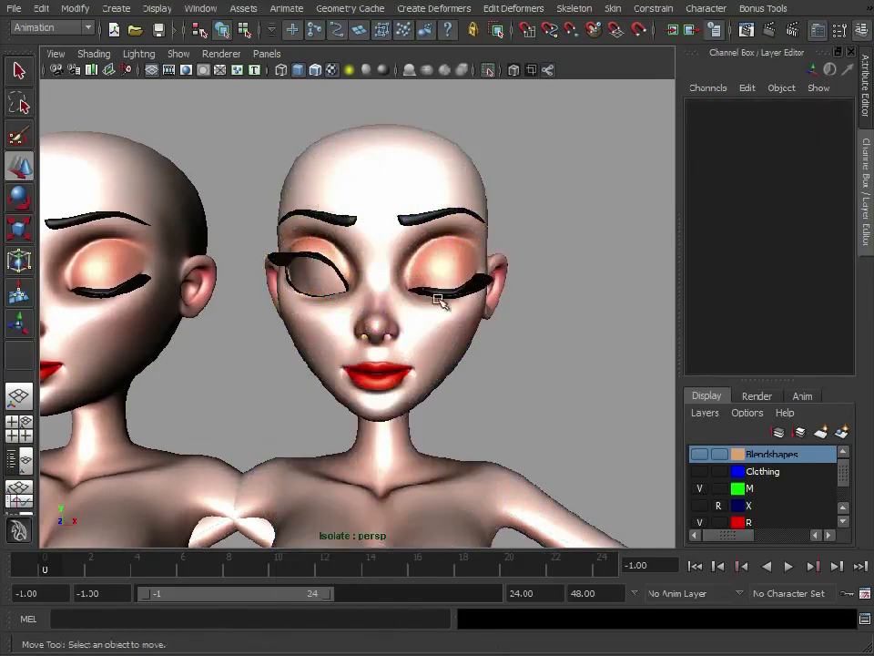
Step: Select the vertices around the character's left eye on the original head and show their CV offset values
{"action": "middle_click_drag", "start_coordinate": [202, 325], "coordinate": [386, 325], "text": "alt"}
{"action": "left_click", "coordinate": [326, 296]}
{"action": "right_click_drag", "start_coordinate": [316, 294], "coordinate": [273, 293]}
{"action": "left_click_drag", "start_coordinate": [261, 220], "coordinate": [382, 320]}
{"action": "left_click", "coordinate": [697, 121]}
Step: Set all X, Y and Z CV values of those eye vertices to 0 and return to object mode
{"action": "left_click_drag", "start_coordinate": [748, 171], "coordinate": [815, 353]}
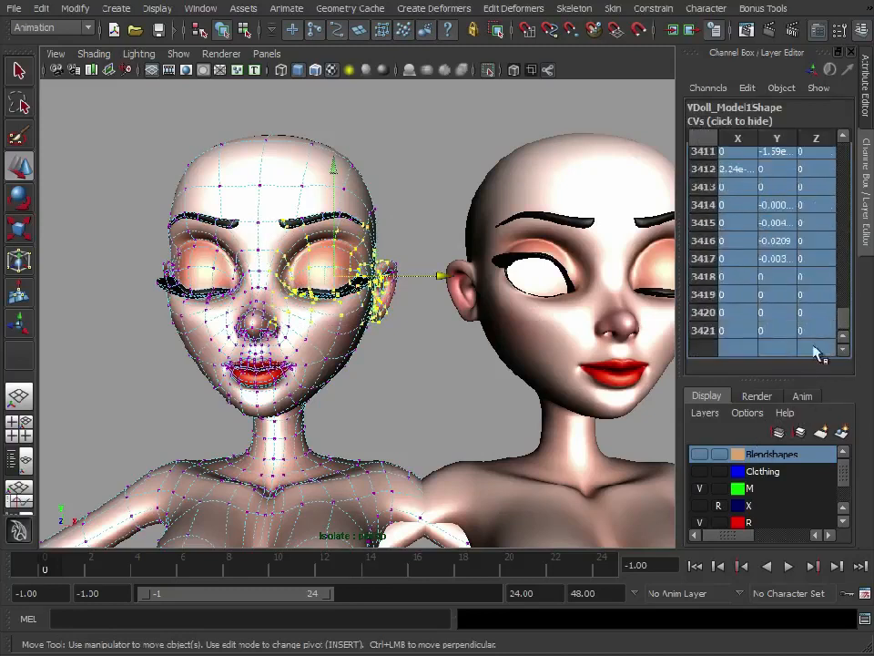
{"action": "type", "text": "0"}
{"action": "key", "text": "Return"}
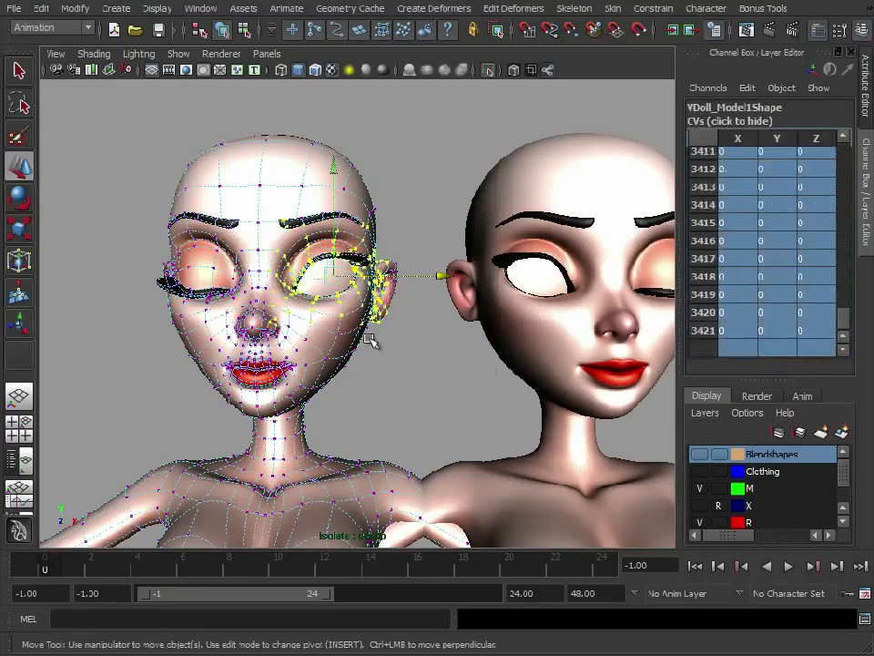
{"action": "right_click_drag", "start_coordinate": [309, 328], "coordinate": [375, 306]}
{"action": "left_click_drag", "start_coordinate": [439, 355], "coordinate": [460, 343], "text": "alt"}
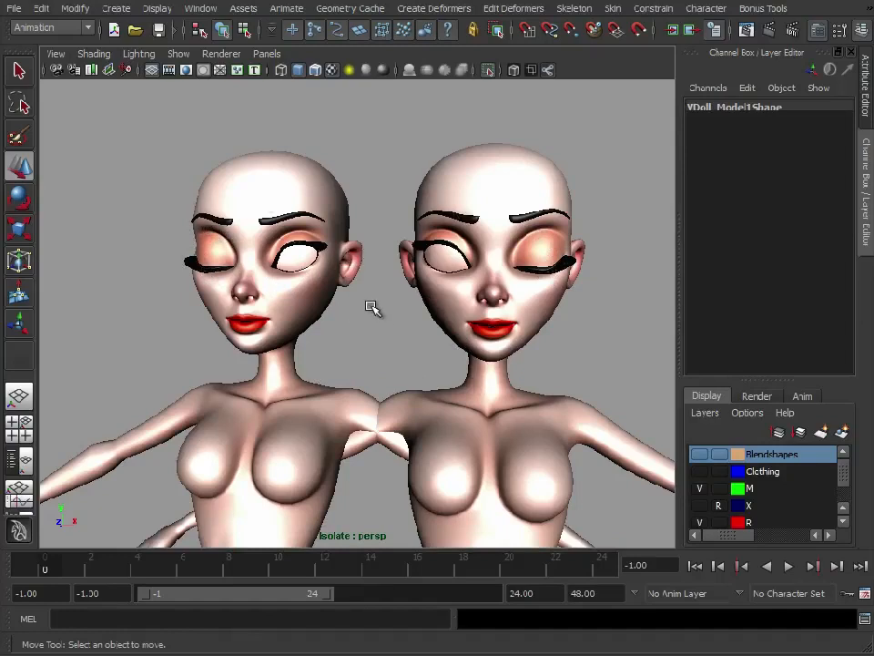
{"action": "middle_click_drag", "start_coordinate": [591, 355], "coordinate": [544, 343], "text": "alt"}
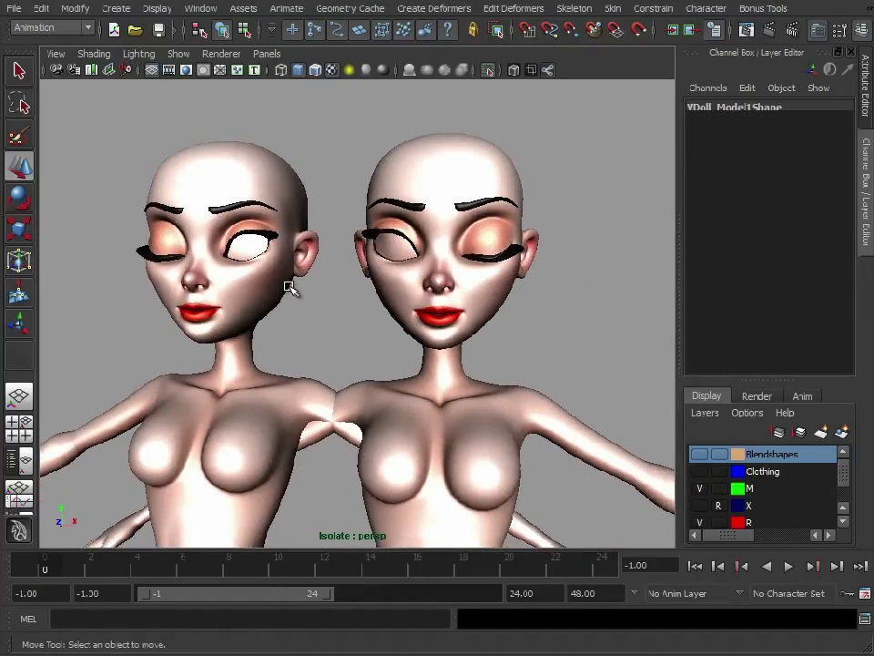
Step: Rename the original mesh, whose right eye is closed, as VDoll_RBlink
{"action": "left_click", "coordinate": [244, 169]}
{"action": "left_click", "coordinate": [754, 107]}
{"action": "left_click", "coordinate": [705, 108]}
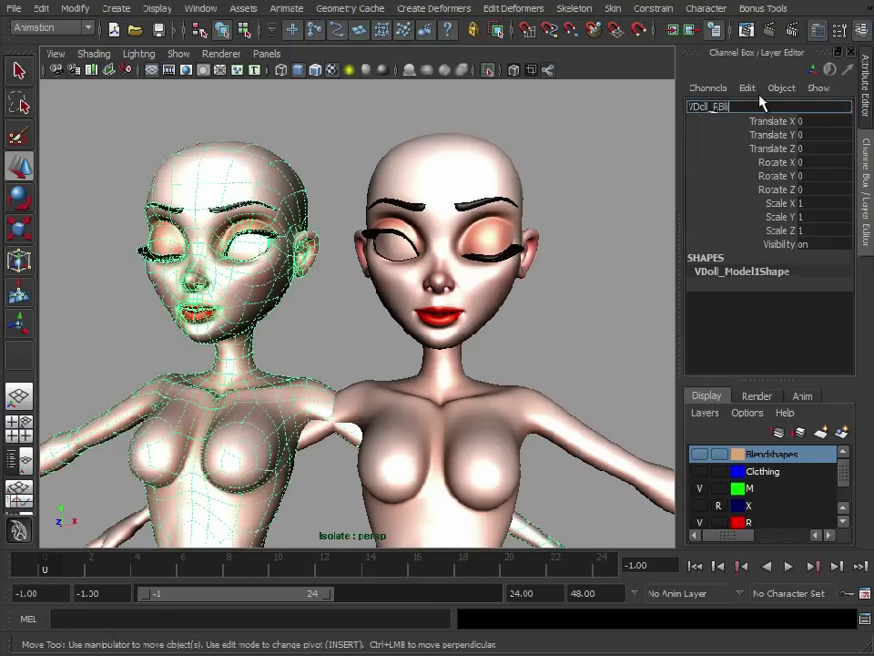
{"action": "type", "text": "RBlink"}
{"action": "key", "text": "Return"}
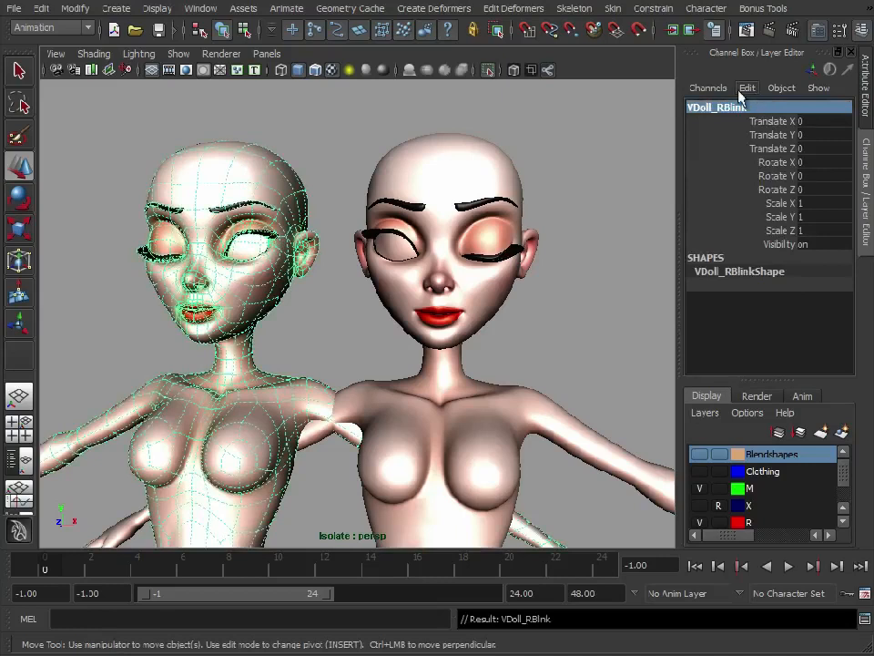
Step: Rename the copied mesh, whose left eye is closed, as VDoll_LBlink and clear the selection
{"action": "left_click", "coordinate": [497, 157]}
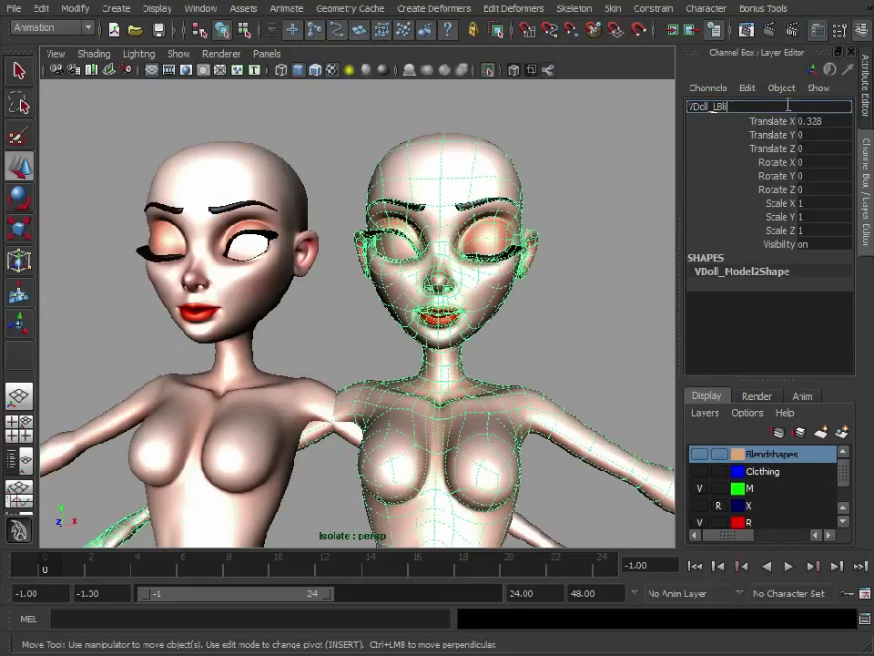
{"action": "key", "text": "Return"}
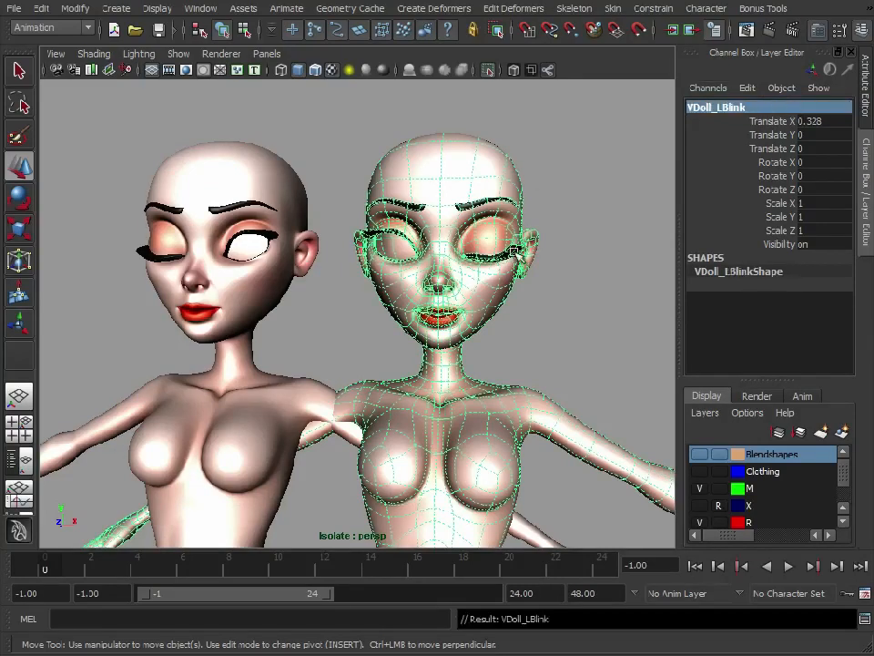
{"action": "left_click", "coordinate": [586, 289]}
{"action": "mouse_move", "coordinate": [586, 288]}
{"action": "right_mouse_down", "text": "alt"}
{"action": "mouse_move", "coordinate": [285, 248]}
{"action": "mouse_move", "coordinate": [569, 292]}
{"action": "right_mouse_up", "text": "alt"}
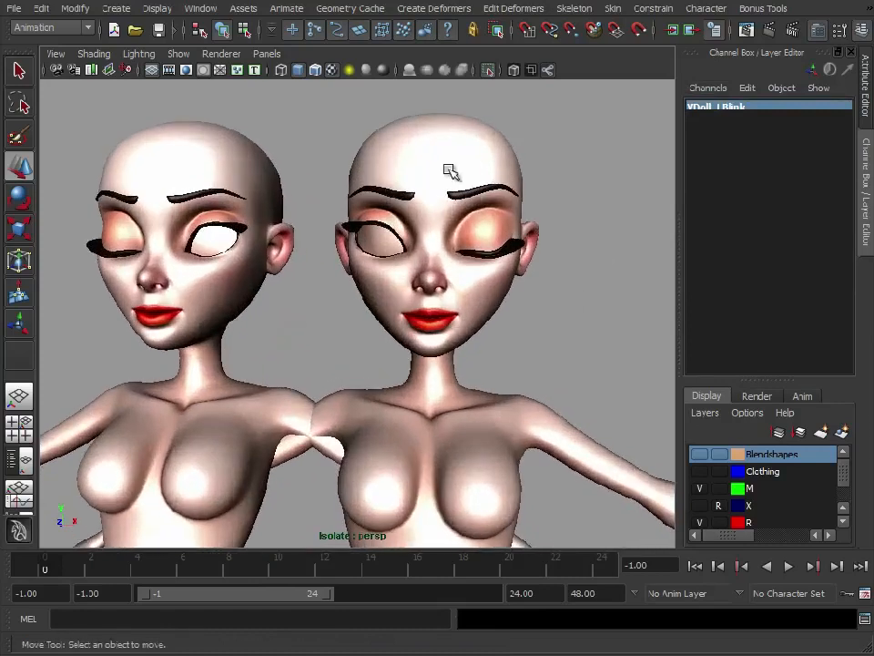
{"action": "left_click", "coordinate": [382, 192]}
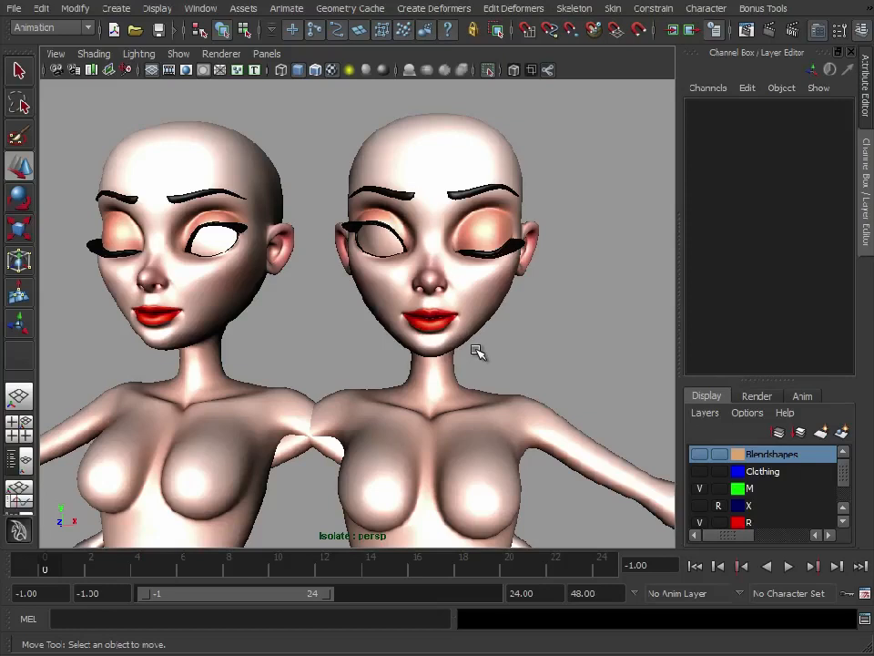
Step: Delete both blink meshes, VDoll_RBlink and VDoll_LBlink
{"action": "left_click_drag", "start_coordinate": [556, 269], "coordinate": [552, 284], "text": "alt"}
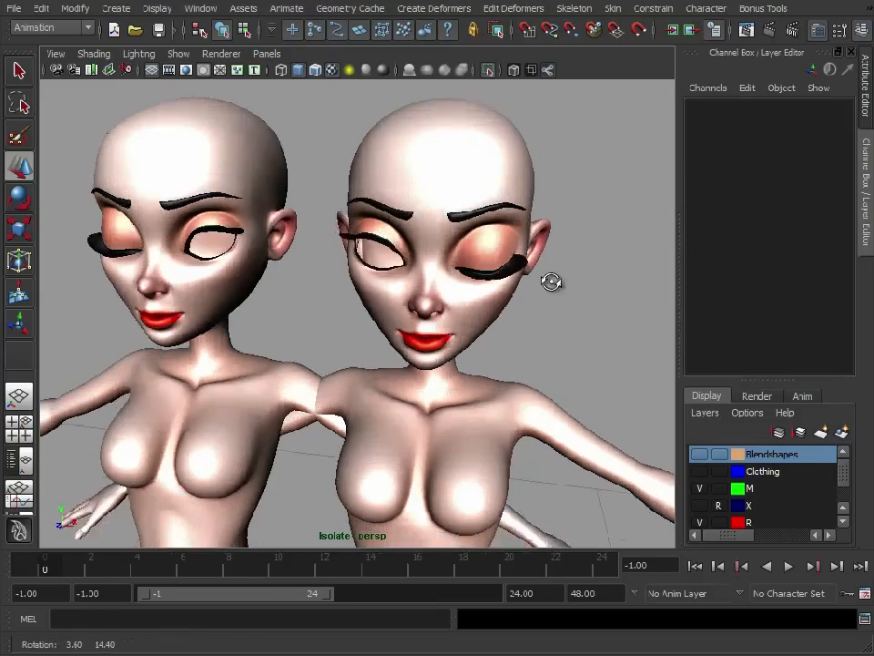
{"action": "right_click_drag", "start_coordinate": [552, 283], "coordinate": [364, 264], "text": "alt"}
{"action": "left_click", "coordinate": [278, 245]}
{"action": "left_click", "coordinate": [391, 225]}
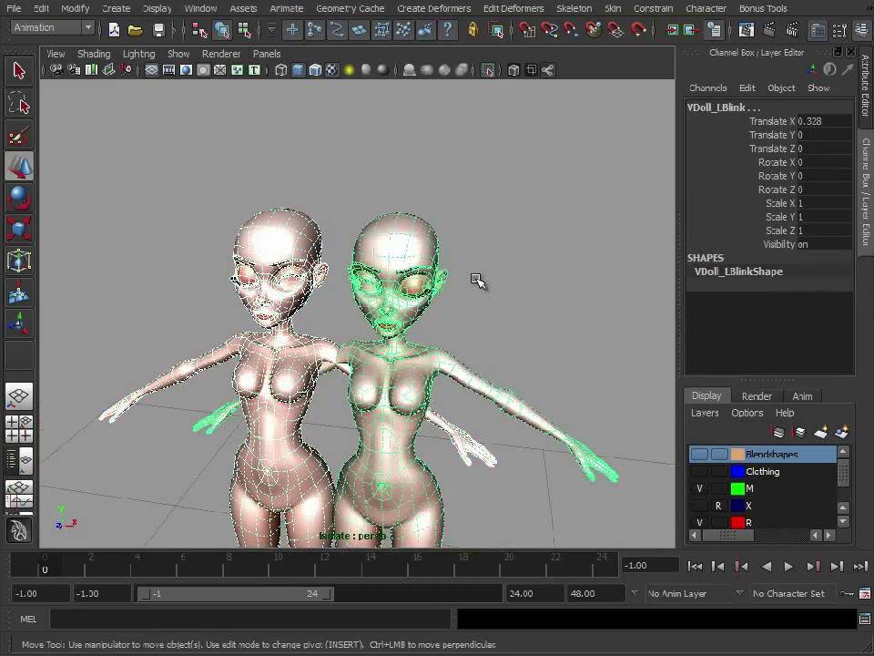
{"action": "key", "text": "Delete"}
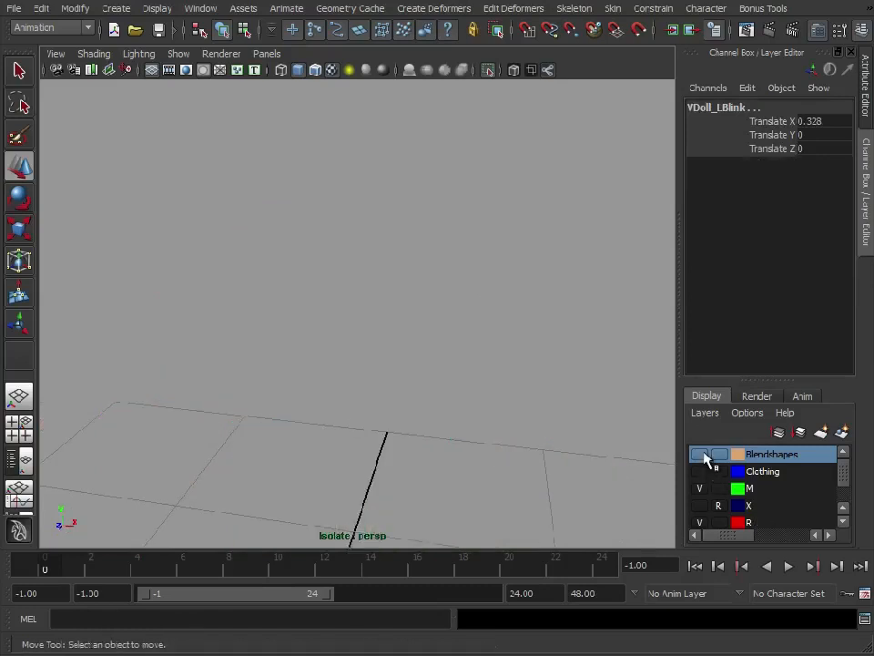
Step: Turn off the isolated view and make the Blendshapes layer visible
{"action": "left_click", "coordinate": [177, 53]}
{"action": "mouse_move", "coordinate": [194, 74]}
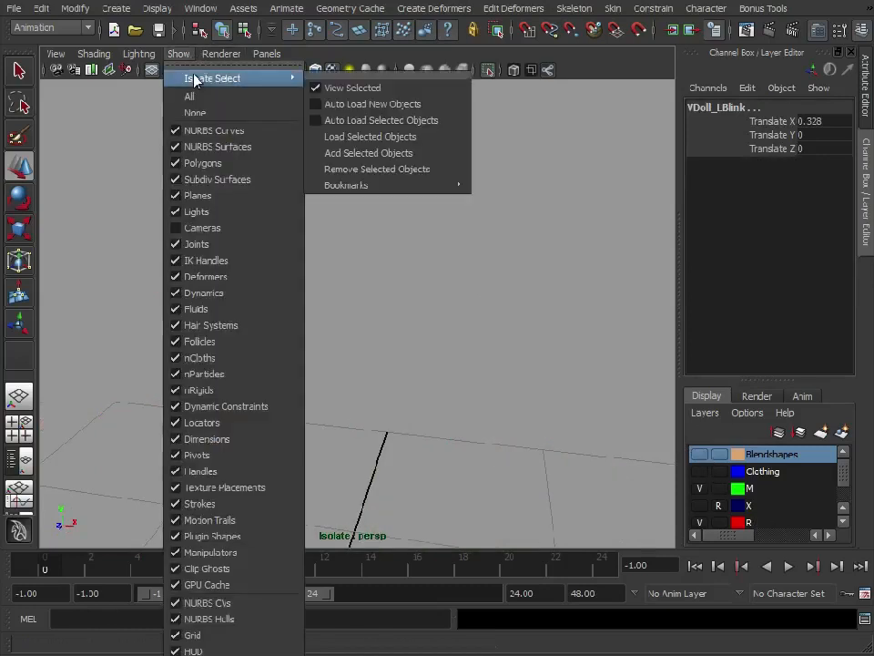
{"action": "left_click", "coordinate": [350, 86]}
{"action": "left_click_drag", "start_coordinate": [441, 297], "coordinate": [547, 426], "text": "alt"}
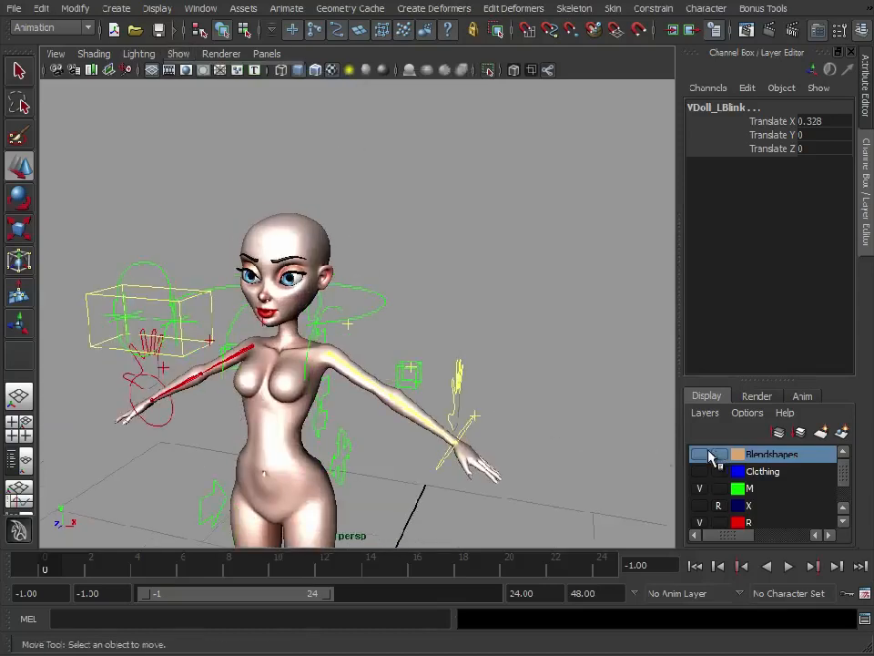
{"action": "left_click", "coordinate": [392, 259]}
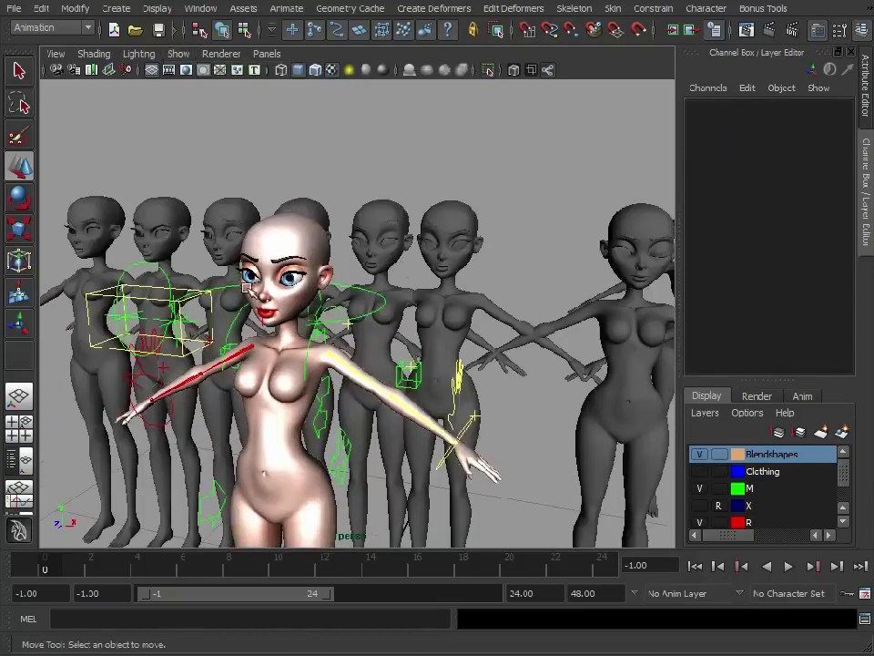
Step: Examine the lowered-brow and sad-brow blend shape meshes for each side, selecting them one by one to check their names
{"action": "left_click_drag", "start_coordinate": [398, 262], "coordinate": [386, 281], "text": "alt"}
{"action": "middle_click_drag", "start_coordinate": [212, 270], "coordinate": [329, 318], "text": "alt"}
{"action": "right_click_drag", "start_coordinate": [330, 318], "coordinate": [465, 346], "text": "alt"}
{"action": "right_click_drag", "start_coordinate": [273, 282], "coordinate": [490, 293], "text": "alt"}
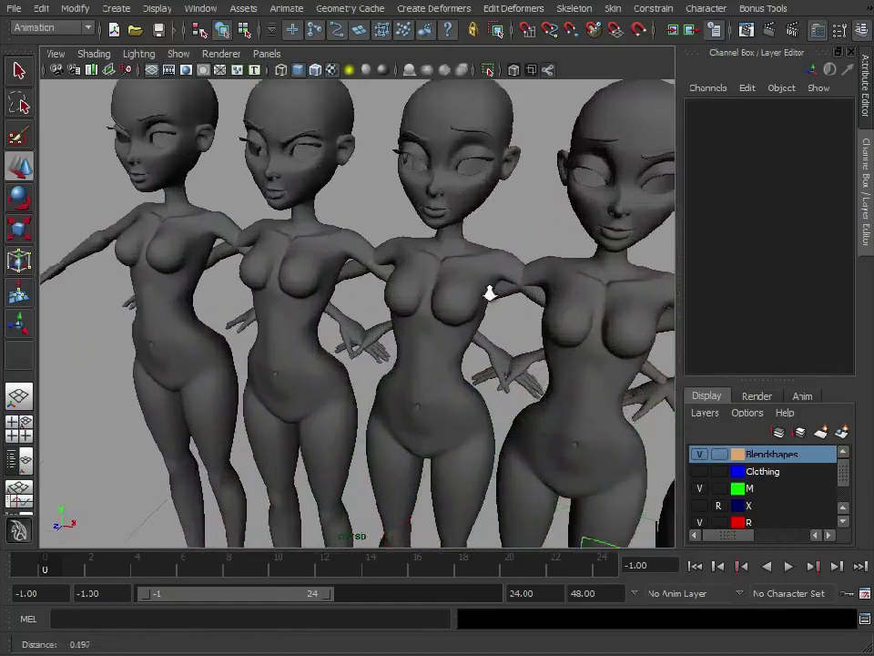
{"action": "middle_click_drag", "start_coordinate": [489, 293], "coordinate": [384, 242], "text": "alt"}
{"action": "left_click_drag", "start_coordinate": [384, 243], "coordinate": [416, 242], "text": "alt"}
{"action": "left_click", "coordinate": [116, 286]}
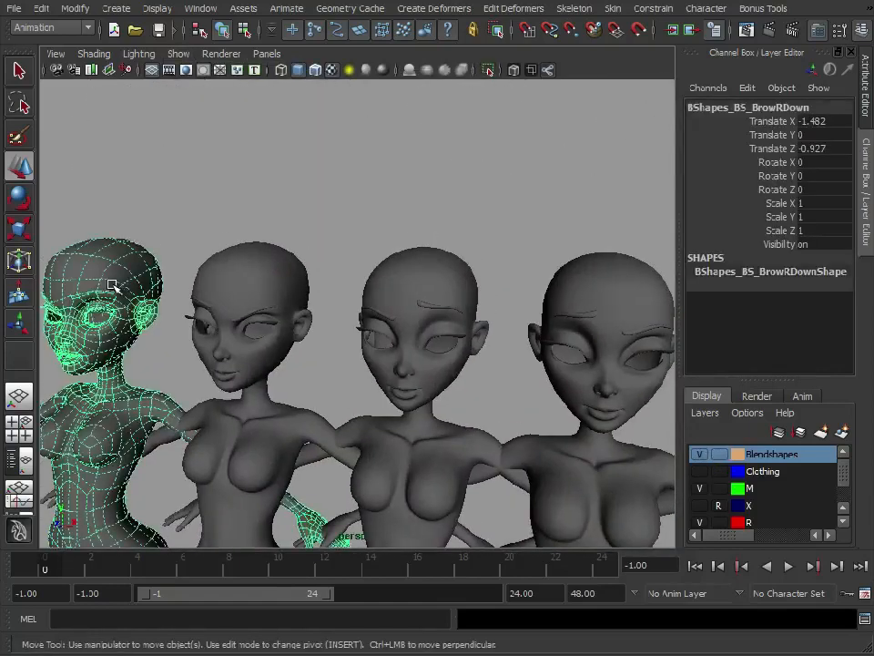
{"action": "left_click", "coordinate": [252, 265]}
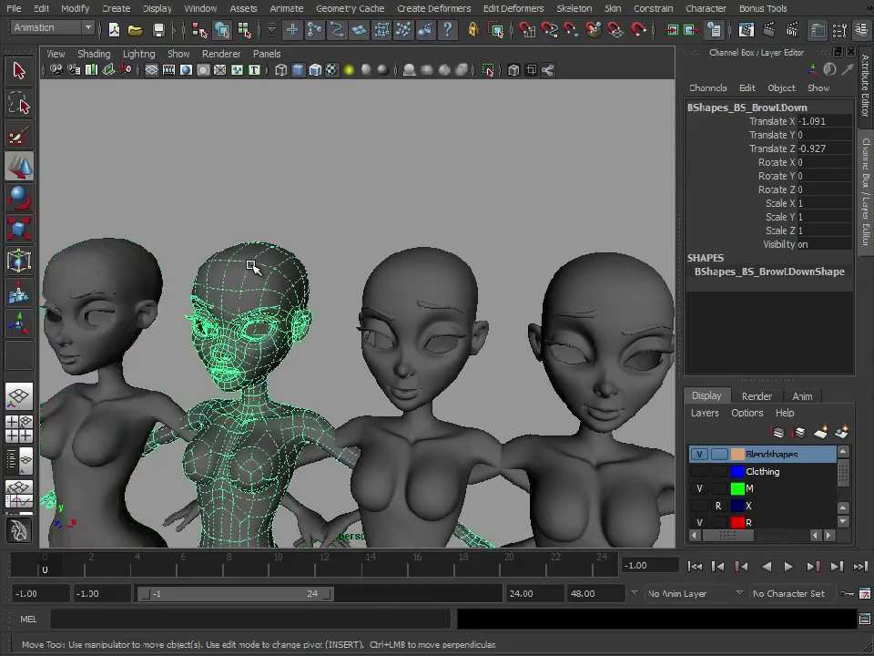
{"action": "left_click", "coordinate": [416, 278]}
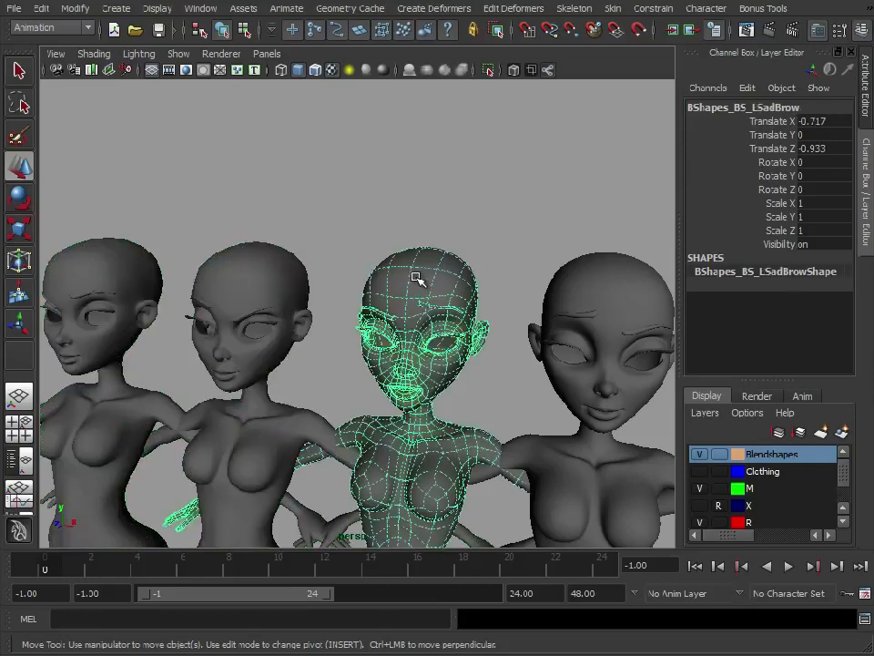
{"action": "left_click", "coordinate": [583, 302]}
Step: Examine the raised-brow and blink blend shape meshes further along the row and check their names
{"action": "middle_click_drag", "start_coordinate": [583, 303], "coordinate": [413, 316], "text": "alt"}
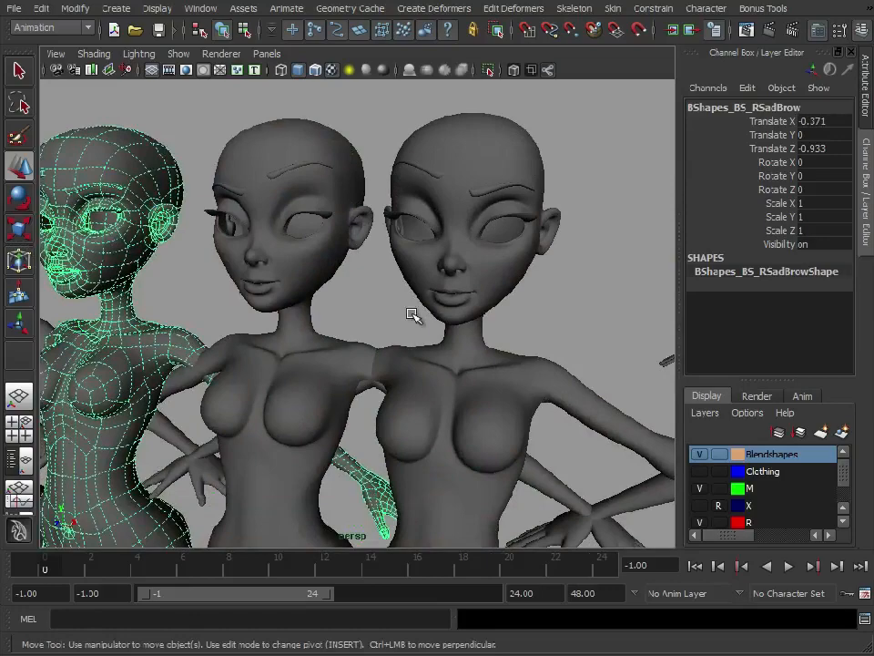
{"action": "left_click", "coordinate": [454, 292]}
{"action": "right_click_drag", "start_coordinate": [629, 390], "coordinate": [296, 353], "text": "alt"}
{"action": "middle_click_drag", "start_coordinate": [565, 362], "coordinate": [304, 311], "text": "alt"}
{"action": "middle_click_drag", "start_coordinate": [554, 327], "coordinate": [224, 309], "text": "alt"}
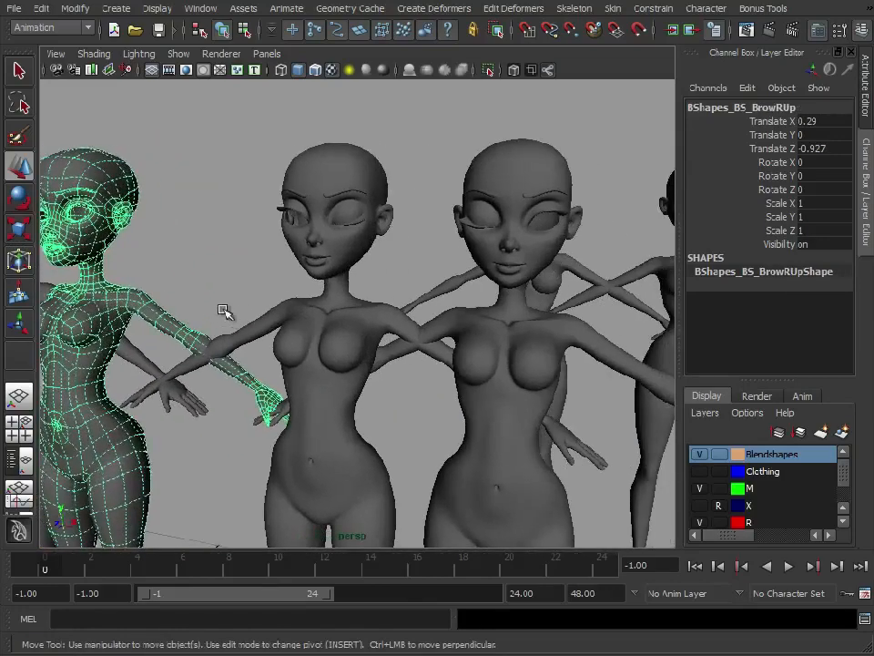
{"action": "left_click", "coordinate": [478, 172]}
{"action": "left_click", "coordinate": [331, 190]}
Step: Examine the mouth blend shape meshes, including the Smile and Ooo targets, and check their names
{"action": "middle_click_drag", "start_coordinate": [543, 351], "coordinate": [115, 345], "text": "alt"}
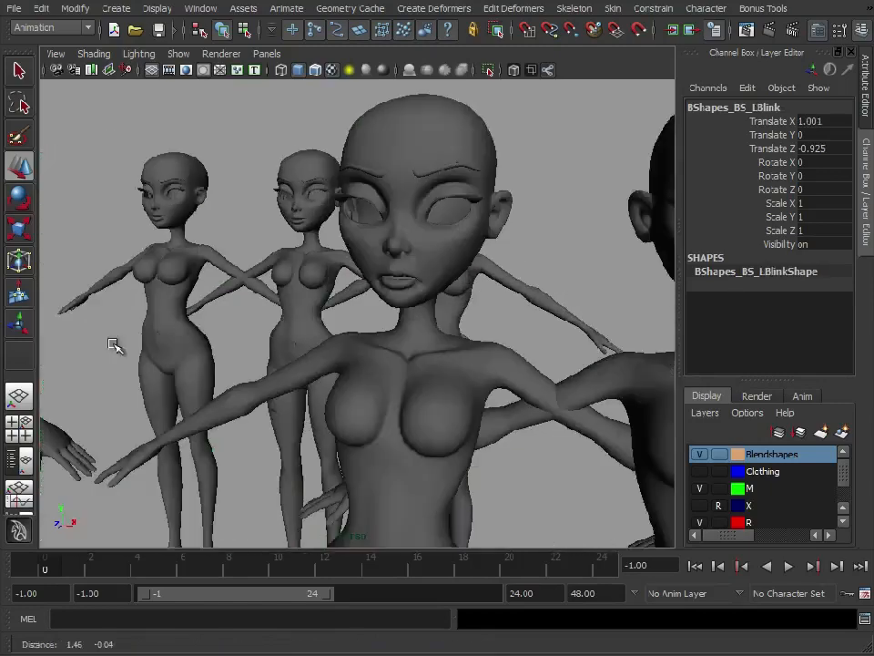
{"action": "left_click", "coordinate": [429, 132]}
{"action": "middle_click_drag", "start_coordinate": [540, 314], "coordinate": [350, 321], "text": "alt"}
{"action": "left_click", "coordinate": [434, 149]}
{"action": "middle_click_drag", "start_coordinate": [538, 390], "coordinate": [150, 350], "text": "alt"}
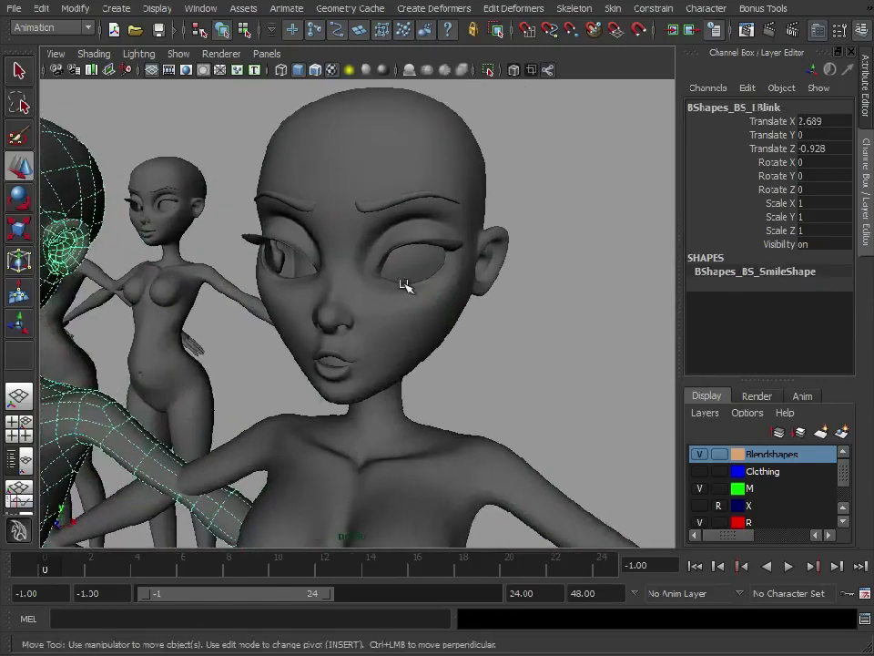
{"action": "left_click", "coordinate": [408, 172]}
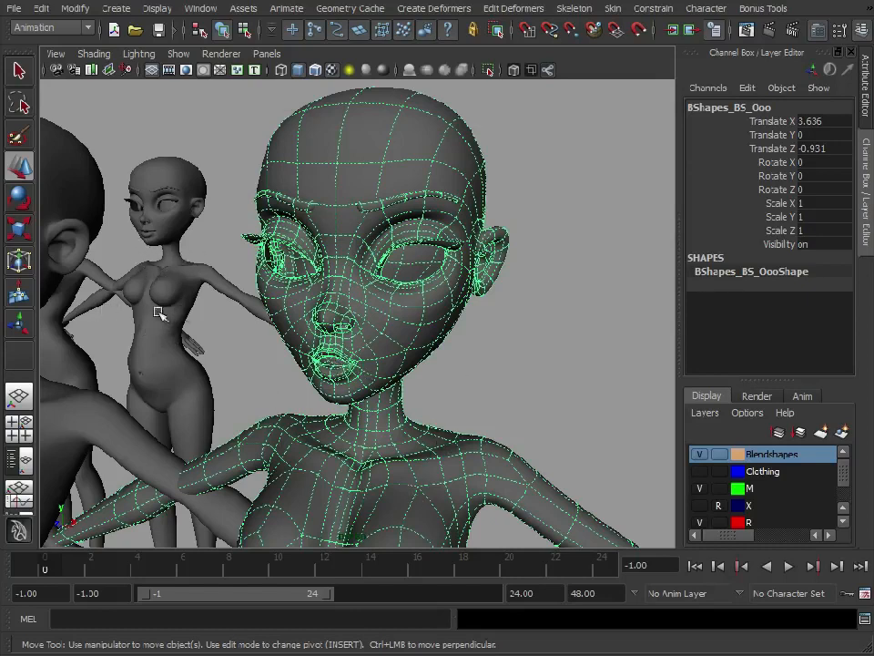
{"action": "left_click", "coordinate": [499, 392]}
Step: Examine the full set of blend shape meshes beside the rigged character and select the VDoll_Model base mesh
{"action": "right_click_drag", "start_coordinate": [463, 419], "coordinate": [227, 391], "text": "alt"}
{"action": "middle_click_drag", "start_coordinate": [228, 391], "coordinate": [428, 164], "text": "alt"}
{"action": "left_click_drag", "start_coordinate": [428, 164], "coordinate": [519, 228], "text": "alt"}
{"action": "right_click_drag", "start_coordinate": [520, 227], "coordinate": [270, 219], "text": "alt"}
{"action": "middle_click_drag", "start_coordinate": [291, 248], "coordinate": [446, 198], "text": "alt"}
{"action": "left_click_drag", "start_coordinate": [450, 200], "coordinate": [433, 210], "text": "alt"}
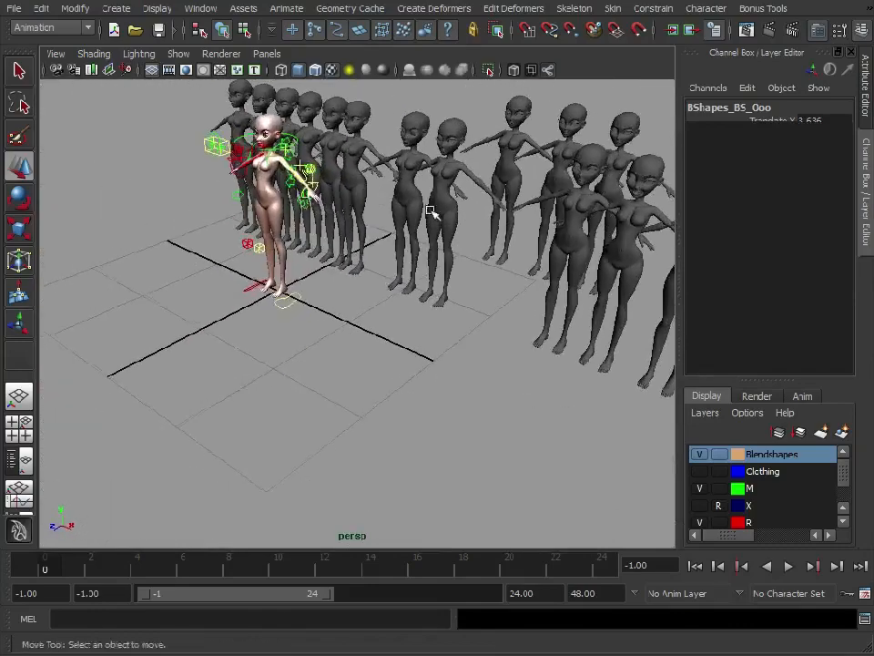
{"action": "middle_click_drag", "start_coordinate": [434, 211], "coordinate": [333, 274], "text": "alt"}
{"action": "middle_click_drag", "start_coordinate": [253, 269], "coordinate": [418, 263], "text": "alt"}
{"action": "right_click_drag", "start_coordinate": [418, 263], "coordinate": [546, 269], "text": "alt"}
{"action": "middle_click_drag", "start_coordinate": [334, 266], "coordinate": [382, 337], "text": "alt"}
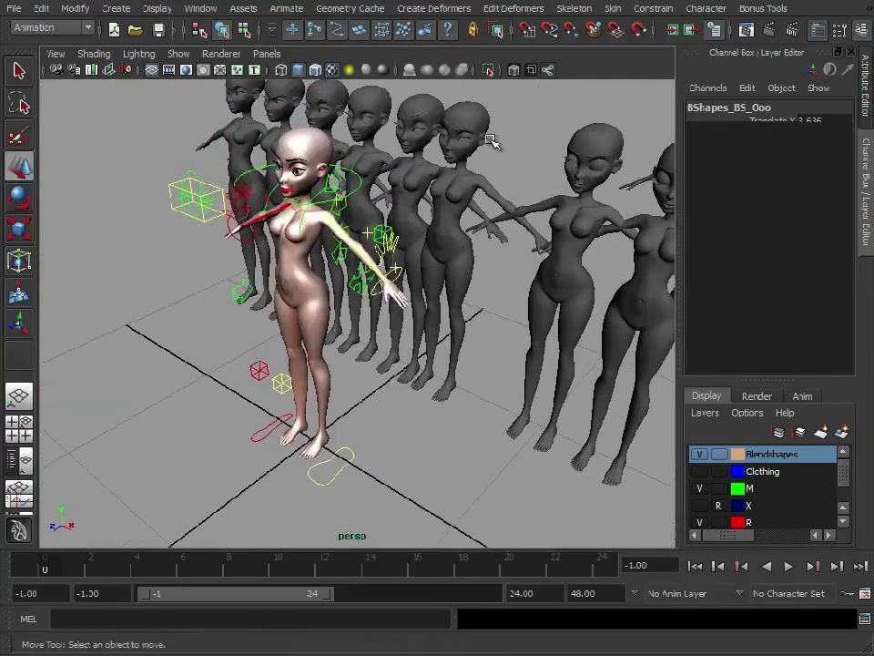
{"action": "left_click", "coordinate": [301, 135]}
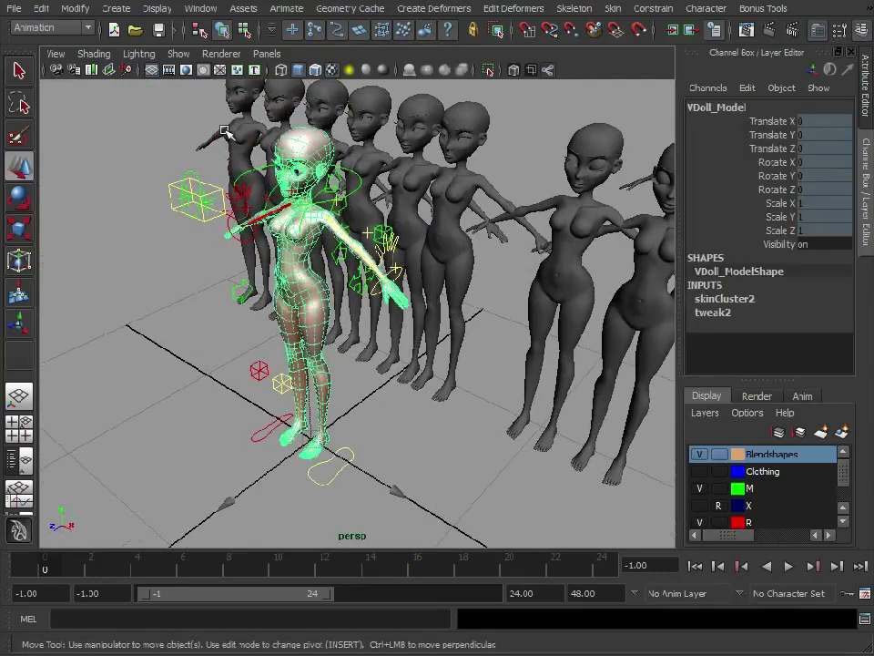
Step: Select all the blend shape meshes in the long row together, from BrowRDown at one end to RSadEye at the other
{"action": "middle_click_drag", "start_coordinate": [398, 289], "coordinate": [470, 407], "text": "alt"}
{"action": "right_click_drag", "start_coordinate": [470, 407], "coordinate": [197, 379], "text": "alt"}
{"action": "left_click_drag", "start_coordinate": [197, 379], "coordinate": [316, 252], "text": "alt"}
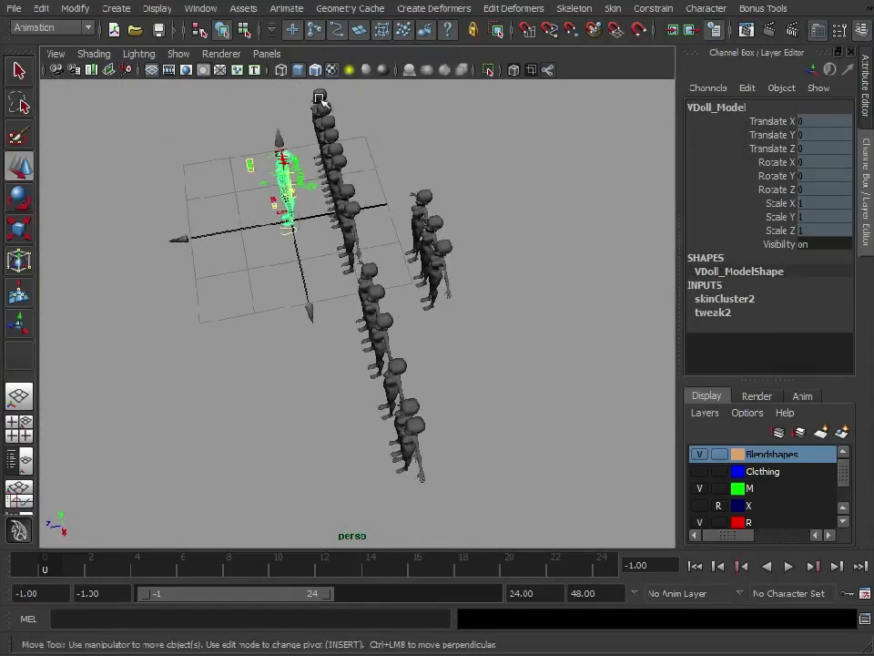
{"action": "left_click", "coordinate": [319, 97]}
{"action": "left_click", "coordinate": [342, 124], "text": "shift"}
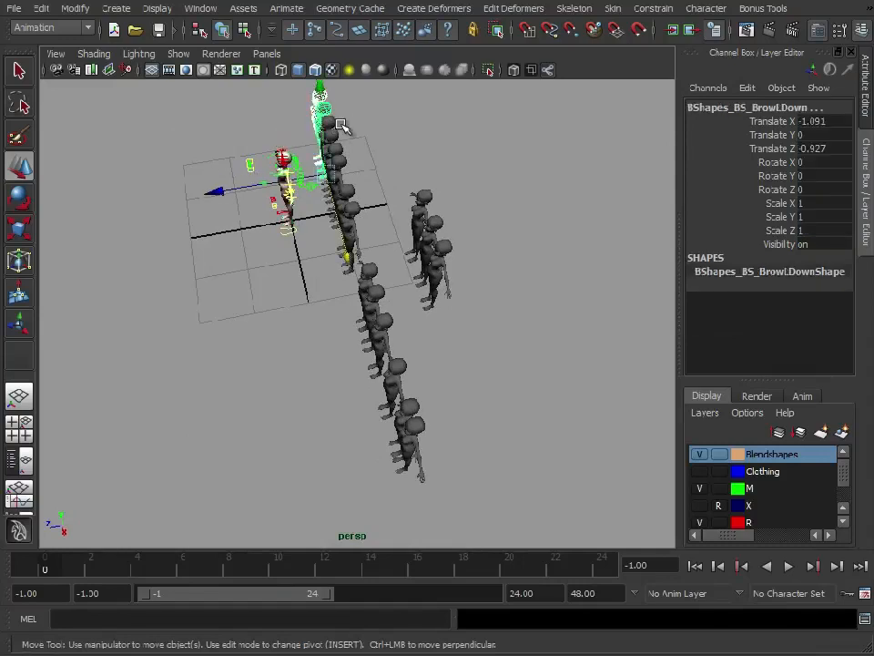
{"action": "key", "text": "t"}
{"action": "left_click", "coordinate": [331, 121], "text": "shift"}
{"action": "left_click", "coordinate": [334, 137], "text": "shift"}
{"action": "left_click", "coordinate": [342, 166], "text": "shift"}
{"action": "left_click", "coordinate": [345, 186], "text": "shift"}
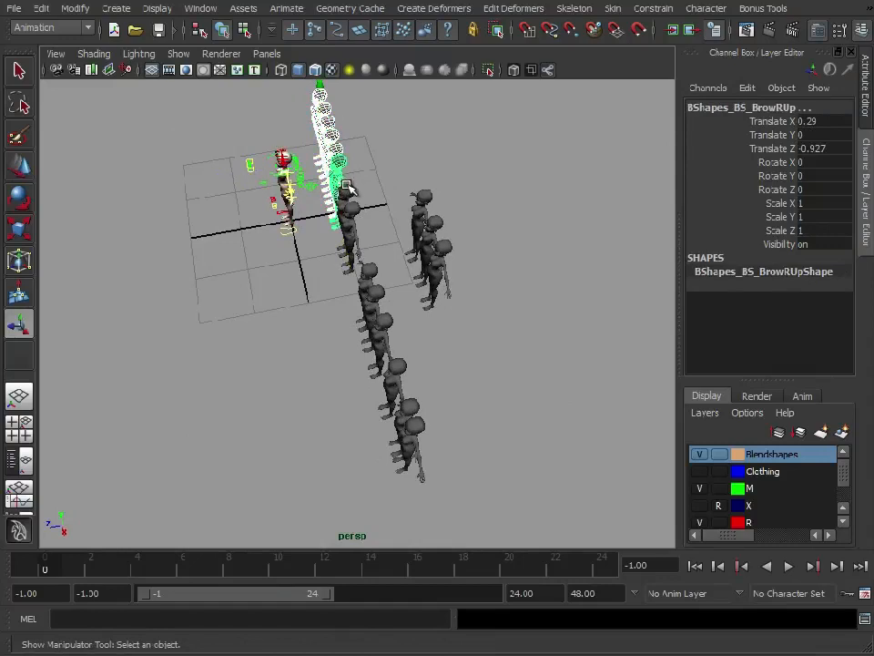
{"action": "left_click", "coordinate": [351, 238], "text": "shift"}
{"action": "left_click", "coordinate": [355, 260], "text": "shift"}
{"action": "left_click", "coordinate": [368, 305], "text": "shift"}
{"action": "left_click", "coordinate": [387, 341], "text": "shift"}
{"action": "left_click", "coordinate": [395, 357], "text": "shift"}
{"action": "left_click", "coordinate": [407, 408], "text": "shift"}
{"action": "left_click", "coordinate": [414, 432], "text": "shift"}
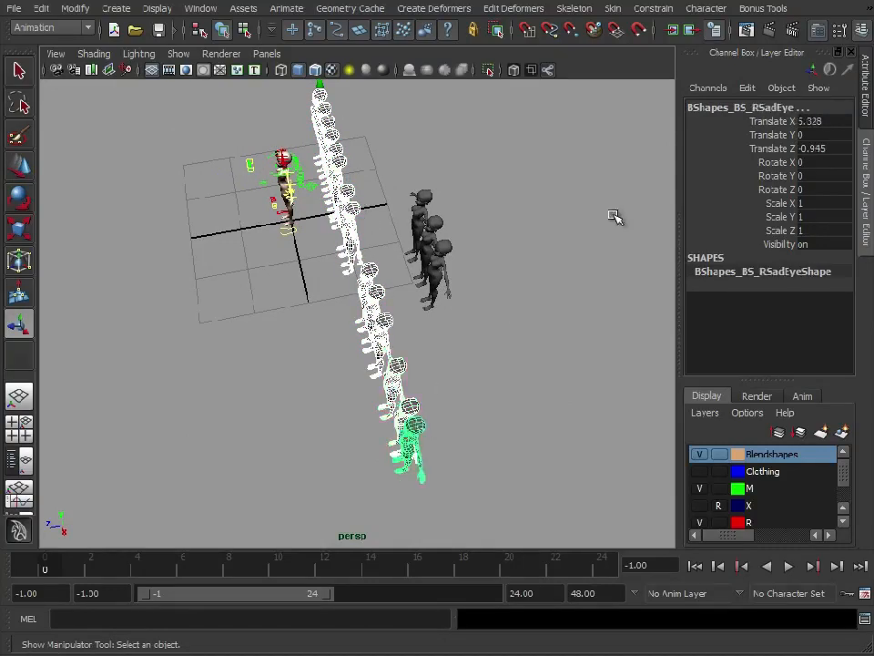
{"action": "right_click_drag", "start_coordinate": [453, 172], "coordinate": [555, 152], "text": "alt"}
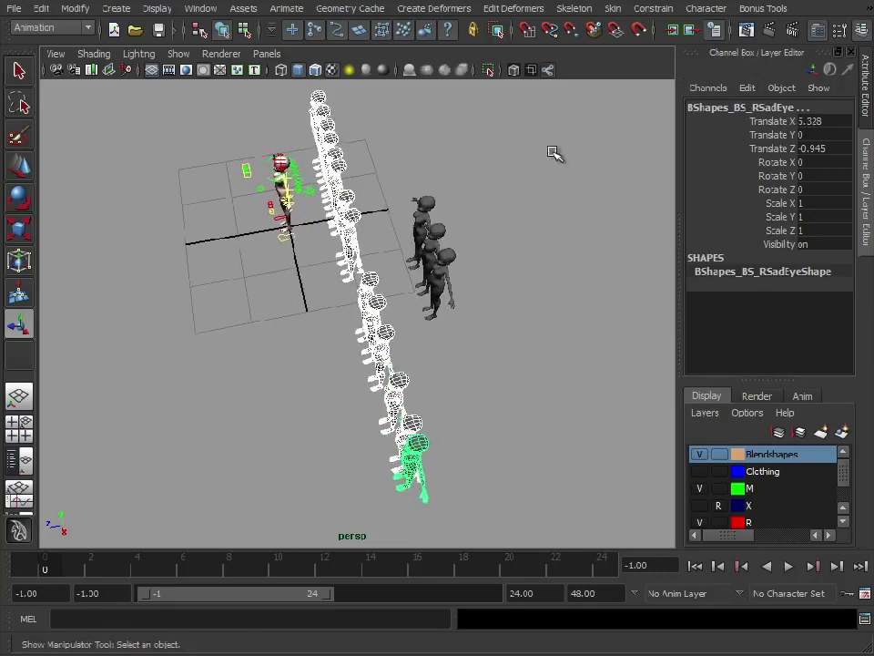
Step: Add the three separate body-shape meshes, including Stomach, to the selected targets, and add the rigged VDoll_Model mesh as the last selection
{"action": "left_click", "coordinate": [429, 198], "text": "shift"}
{"action": "left_click", "coordinate": [438, 227], "text": "shift"}
{"action": "left_click", "coordinate": [448, 257], "text": "shift"}
{"action": "middle_click_drag", "start_coordinate": [182, 219], "coordinate": [361, 273], "text": "alt"}
{"action": "right_click_drag", "start_coordinate": [360, 273], "coordinate": [483, 244], "text": "alt"}
{"action": "left_click_drag", "start_coordinate": [483, 244], "coordinate": [405, 214], "text": "alt"}
{"action": "middle_click_drag", "start_coordinate": [405, 214], "coordinate": [321, 319], "text": "alt"}
{"action": "right_click_drag", "start_coordinate": [321, 319], "coordinate": [398, 179], "text": "alt"}
{"action": "left_click_drag", "start_coordinate": [398, 180], "coordinate": [339, 150], "text": "alt"}
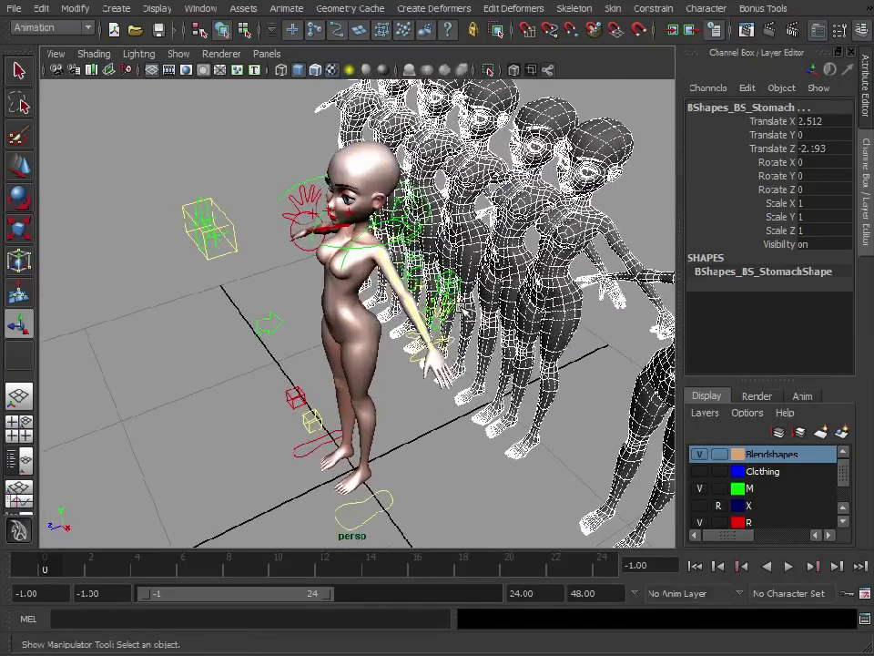
{"action": "left_click", "coordinate": [340, 153]}
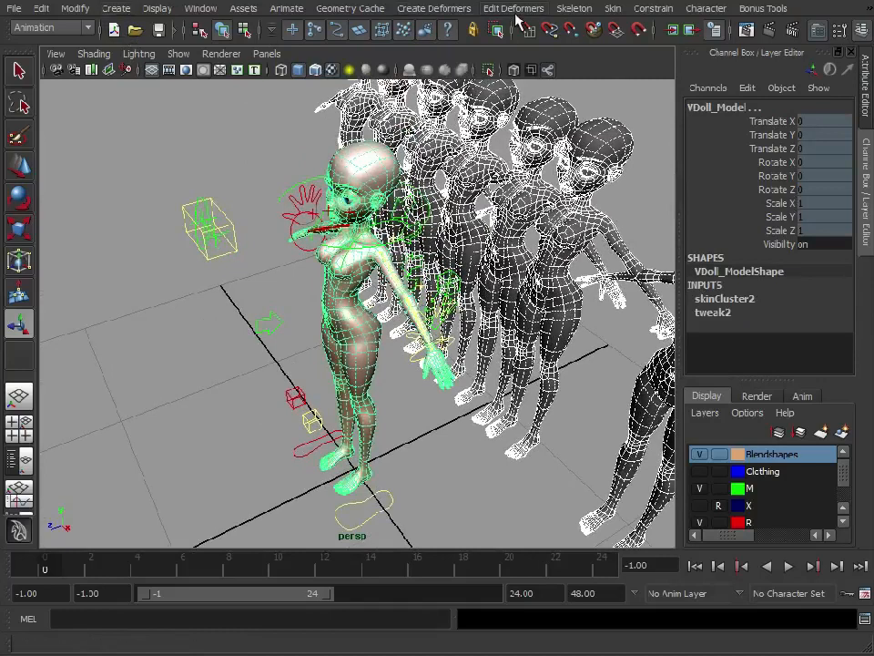
Step: Create a blend shape deformer on the selection with local origin, envelope 1 and topology checking on, and close the options window
{"action": "left_click", "coordinate": [428, 8]}
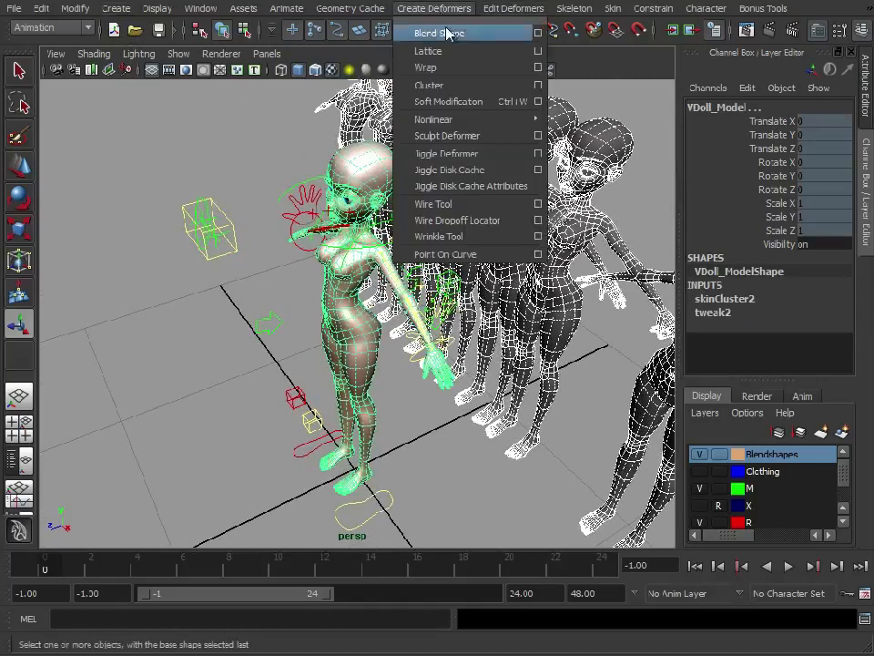
{"action": "left_click", "coordinate": [536, 34]}
{"action": "left_click_drag", "start_coordinate": [408, 153], "coordinate": [635, 36]}
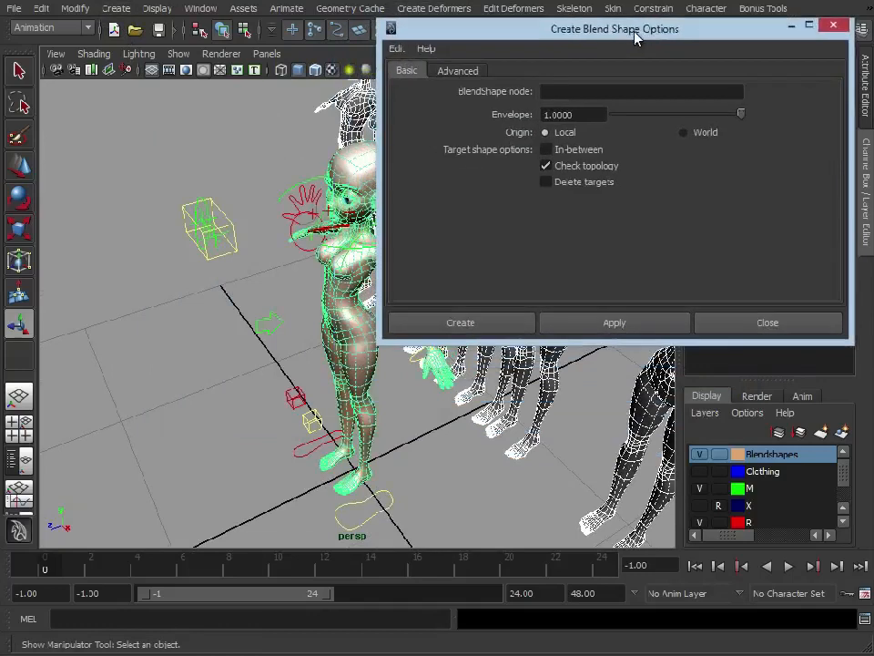
{"action": "left_click_drag", "start_coordinate": [233, 273], "coordinate": [330, 273], "text": "alt"}
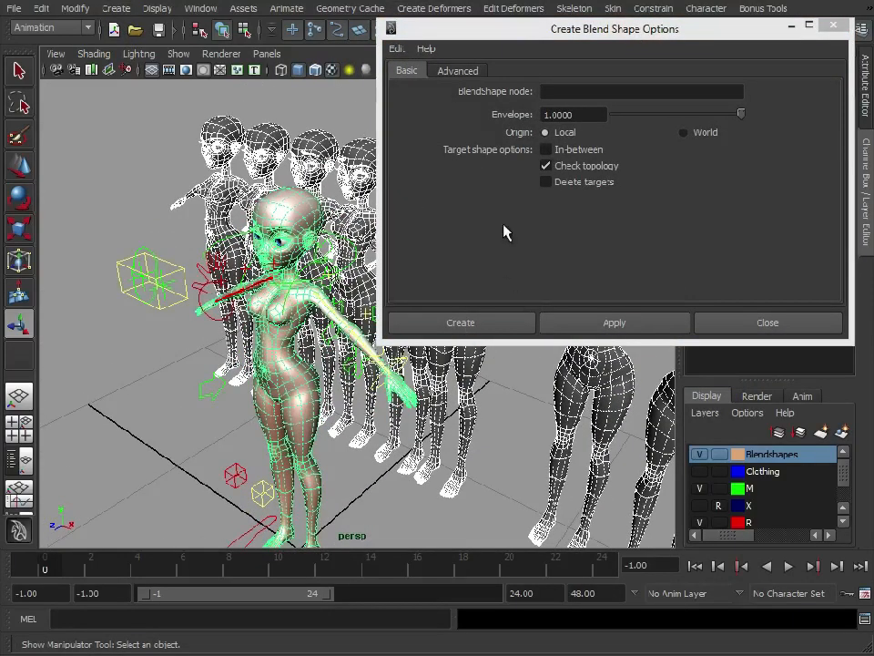
{"action": "left_click", "coordinate": [619, 324]}
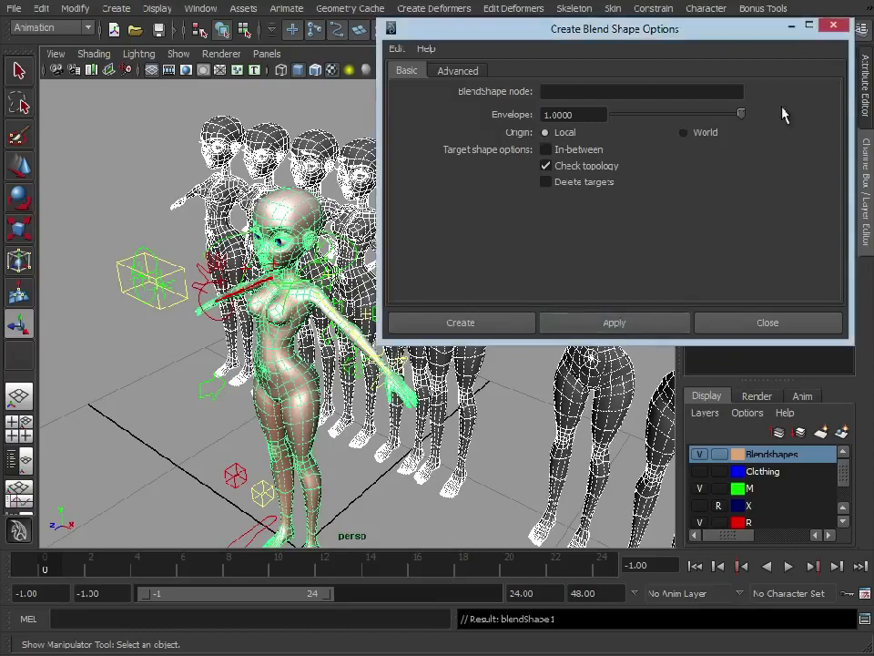
{"action": "left_click", "coordinate": [835, 30]}
Step: Hide the Blendshapes display layer so only the rigged character is shown
{"action": "left_click_drag", "start_coordinate": [259, 258], "coordinate": [351, 246], "text": "alt"}
{"action": "middle_click_drag", "start_coordinate": [351, 246], "coordinate": [419, 268], "text": "alt"}
{"action": "right_click_drag", "start_coordinate": [419, 268], "coordinate": [626, 313], "text": "alt"}
{"action": "left_click", "coordinate": [700, 454]}
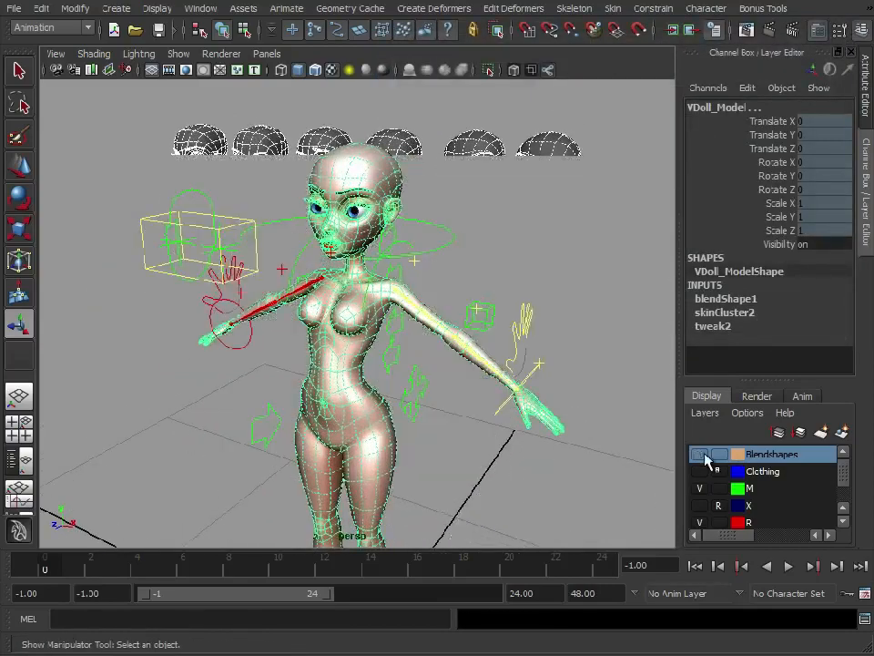
Step: Select the VDoll_Model mesh, expand its blendShape1 input and widen the channel list to show the full target names
{"action": "left_click", "coordinate": [421, 197]}
{"action": "middle_click_drag", "start_coordinate": [422, 200], "coordinate": [435, 239], "text": "alt"}
{"action": "right_click_drag", "start_coordinate": [436, 239], "coordinate": [575, 308], "text": "alt"}
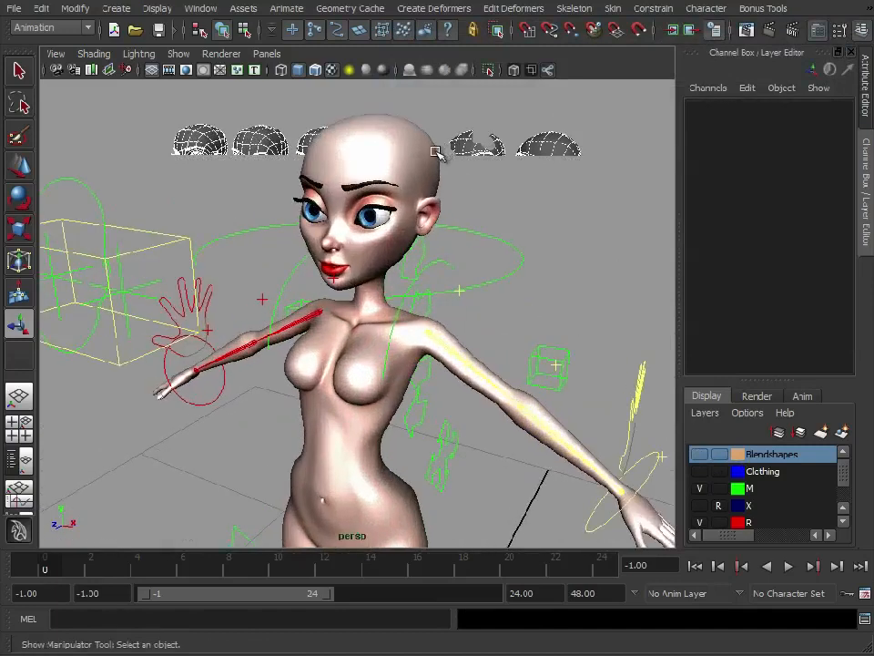
{"action": "left_click", "coordinate": [430, 146]}
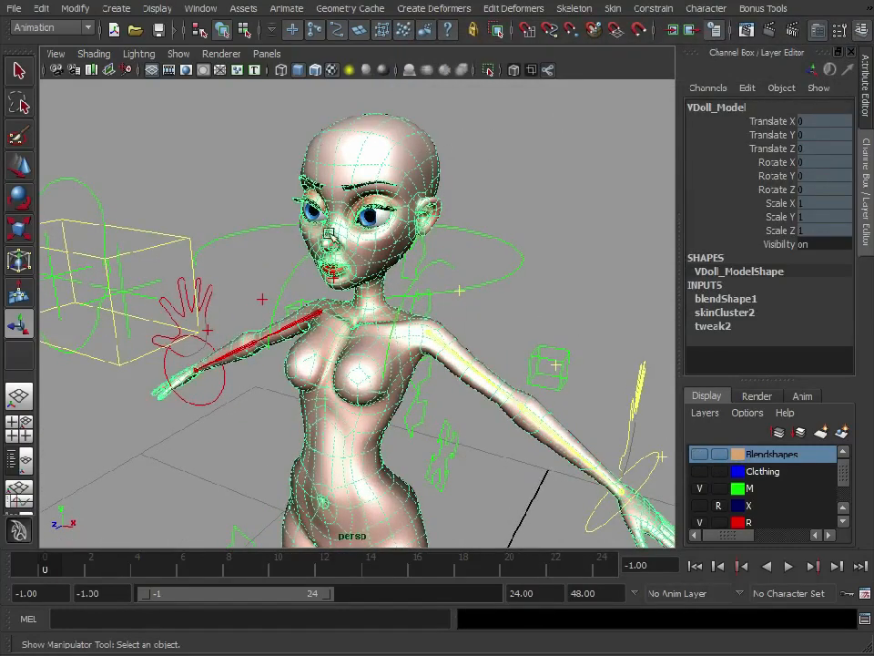
{"action": "left_click", "coordinate": [740, 299]}
{"action": "scroll", "coordinate": [734, 285], "scroll_direction": "down", "scroll_amount": 4}
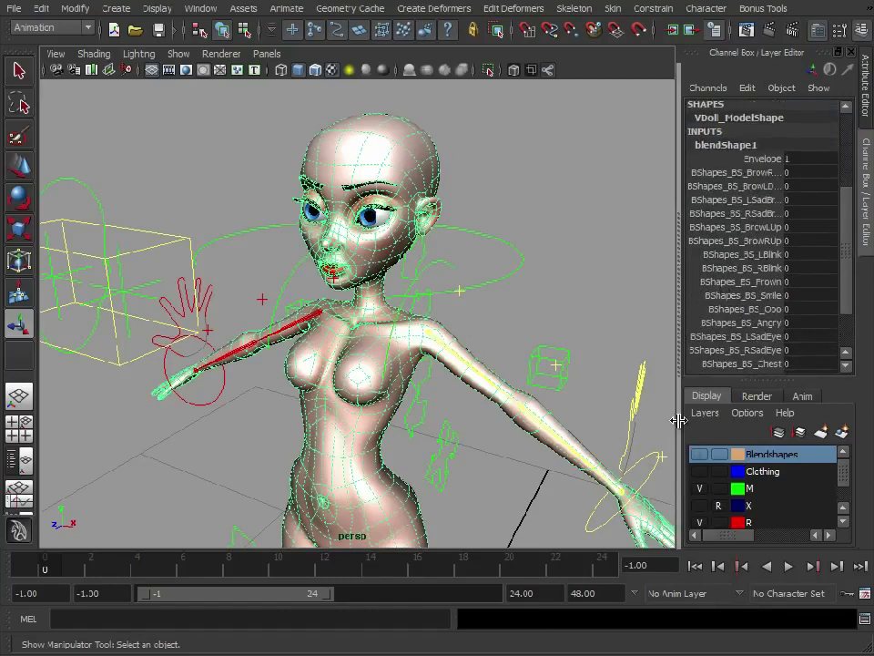
{"action": "left_click_drag", "start_coordinate": [679, 418], "coordinate": [630, 417]}
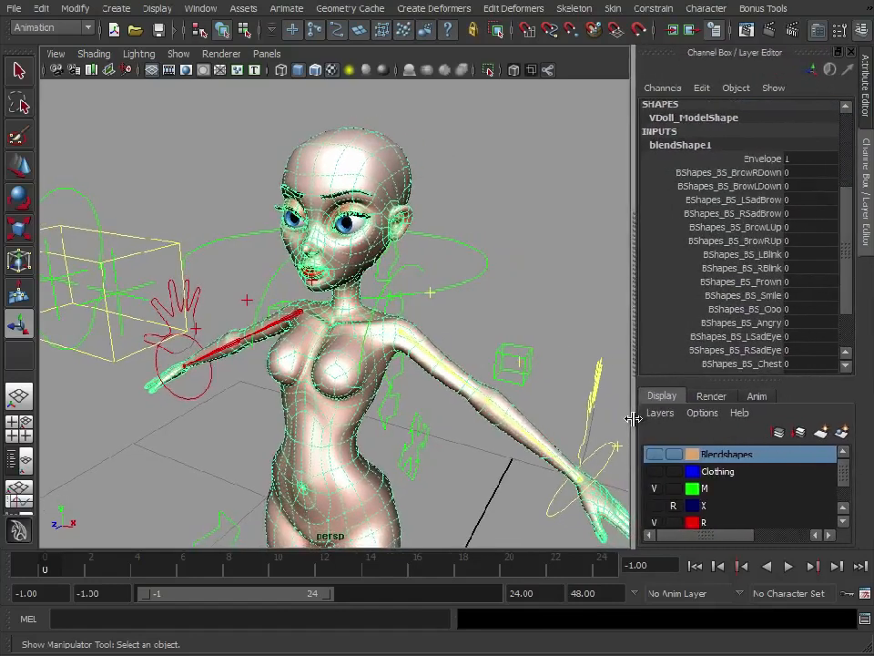
{"action": "middle_click_drag", "start_coordinate": [421, 184], "coordinate": [415, 242], "text": "alt"}
{"action": "right_click_drag", "start_coordinate": [415, 242], "coordinate": [483, 245], "text": "alt"}
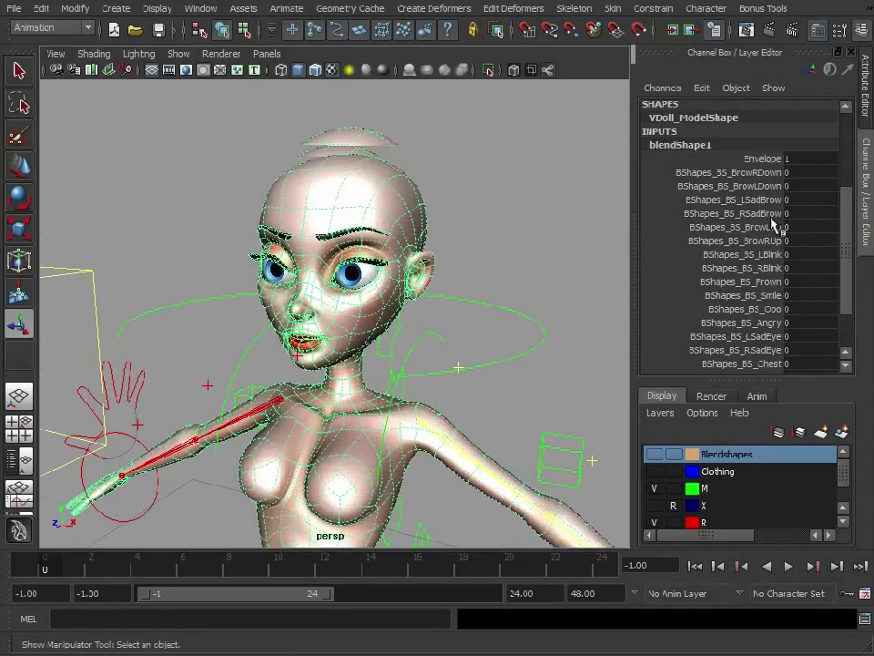
Step: Try out the BrowRDown, LSadBrow and RBlink target weights on the face and restore each to 0
{"action": "left_click", "coordinate": [770, 172]}
{"action": "middle_click_drag", "start_coordinate": [453, 192], "coordinate": [510, 201]}
{"action": "key", "text": "ctrl+z"}
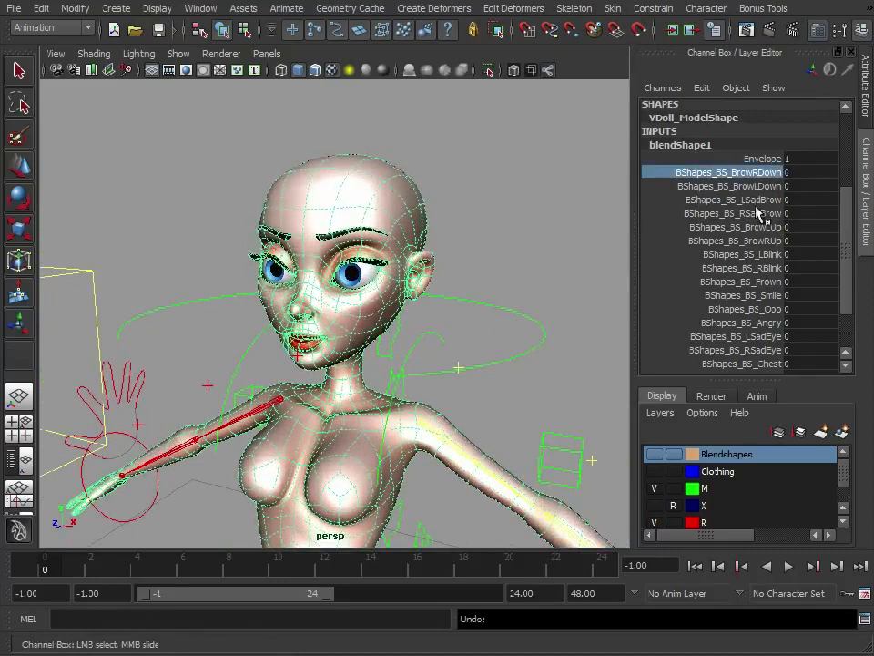
{"action": "left_click", "coordinate": [748, 199]}
{"action": "middle_click_drag", "start_coordinate": [456, 202], "coordinate": [333, 248]}
{"action": "key", "text": "ctrl+z"}
{"action": "left_click", "coordinate": [767, 254]}
{"action": "left_click", "coordinate": [779, 267]}
{"action": "middle_click_drag", "start_coordinate": [436, 254], "coordinate": [292, 245]}
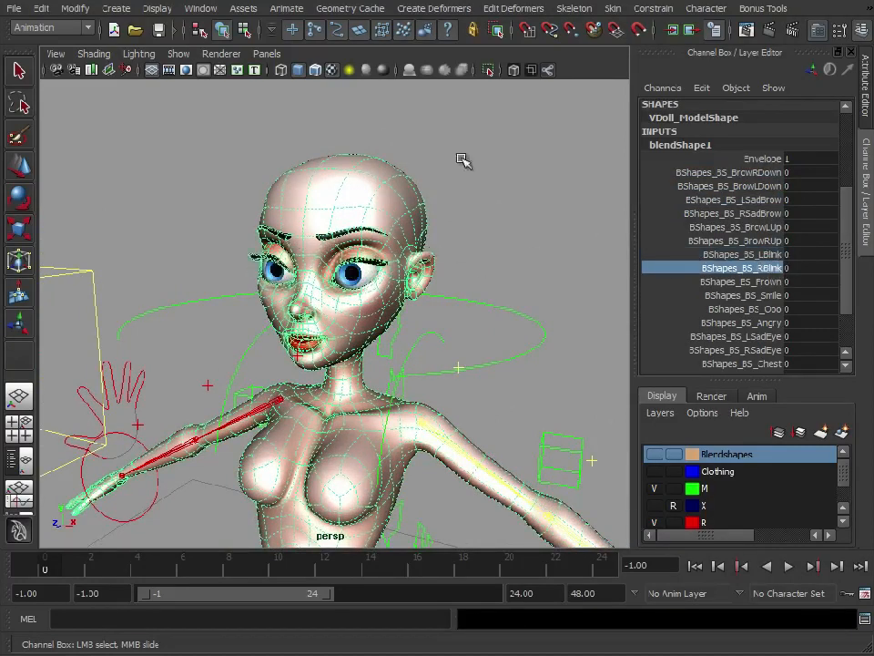
Step: Open the Blend Shape editor and place its window clear of the character's head
{"action": "left_click", "coordinate": [196, 9]}
{"action": "mouse_move", "coordinate": [273, 66]}
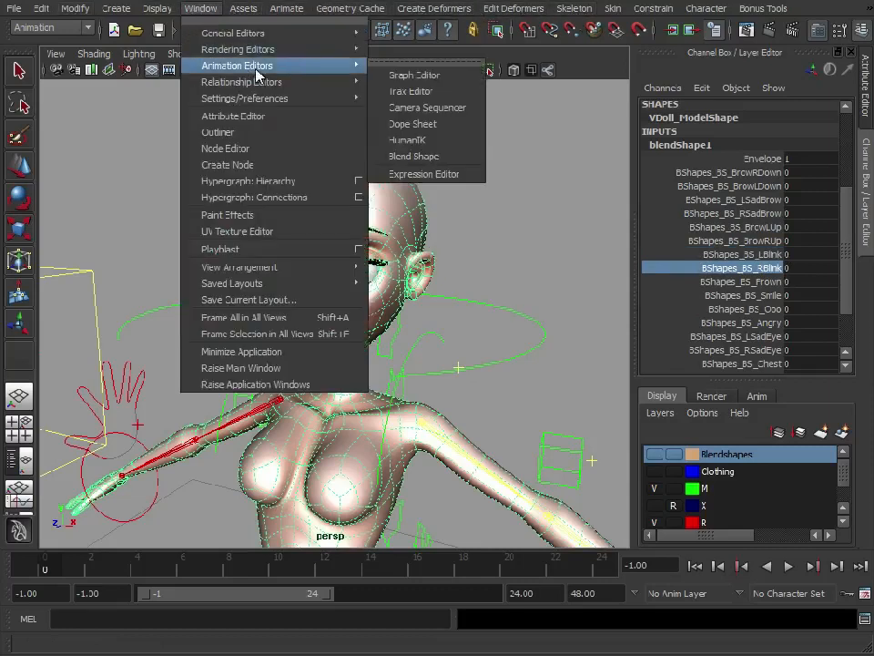
{"action": "left_click", "coordinate": [415, 157]}
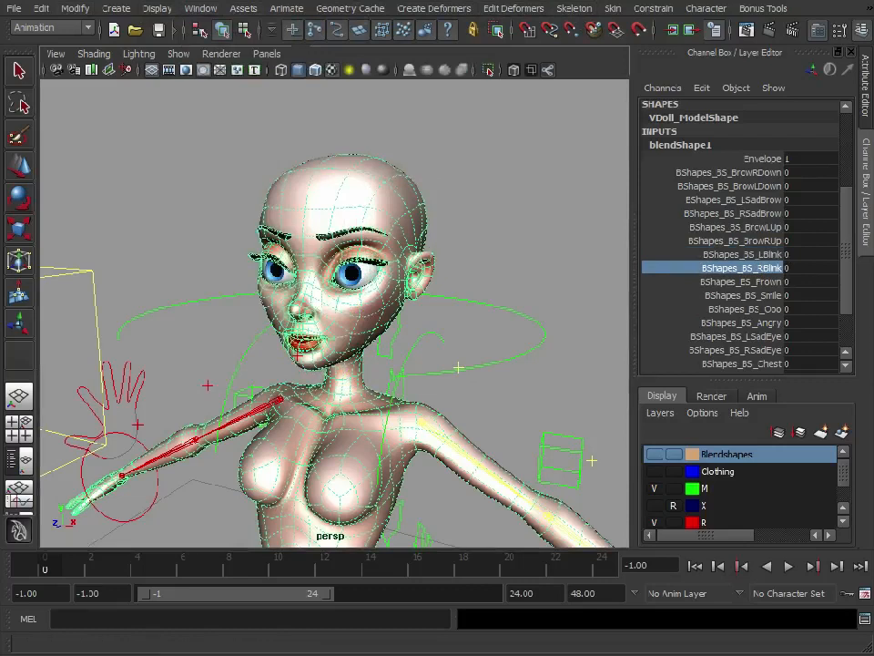
{"action": "left_click_drag", "start_coordinate": [358, 73], "coordinate": [672, 51]}
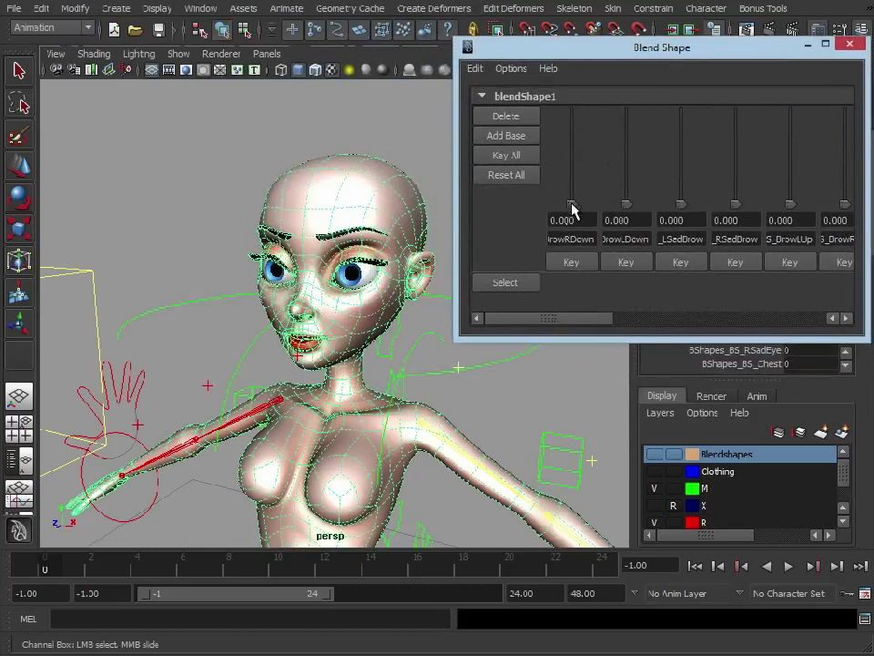
Step: Test the BrowRDown weight at 1, 2 and 4 in the Blend Shape editor, return it to 0 and close the editor
{"action": "left_click_drag", "start_coordinate": [572, 206], "coordinate": [575, 86]}
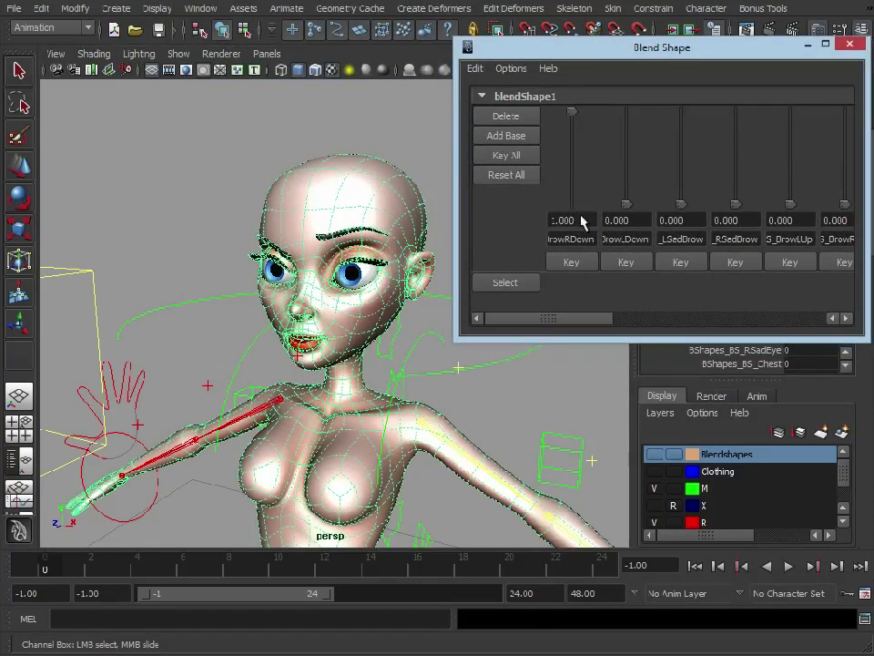
{"action": "left_click_drag", "start_coordinate": [581, 219], "coordinate": [547, 221]}
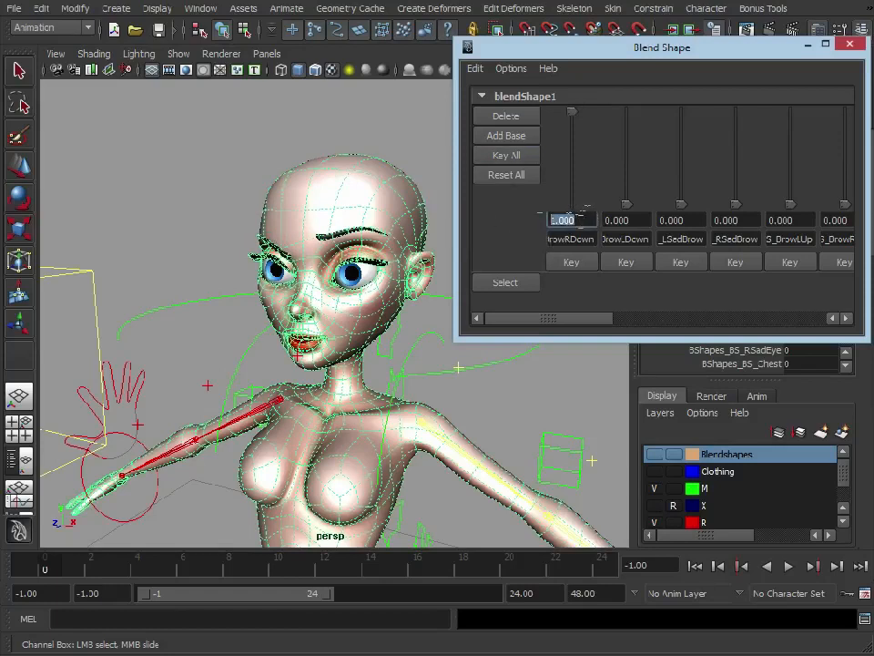
{"action": "type", "text": "2"}
{"action": "key", "text": "Return"}
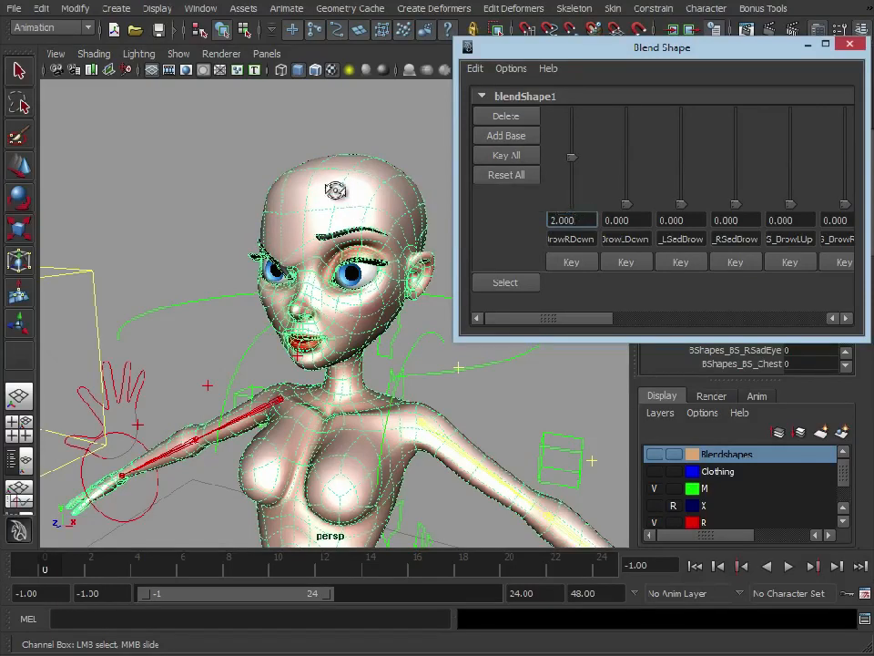
{"action": "left_click_drag", "start_coordinate": [336, 188], "coordinate": [370, 190], "text": "alt"}
{"action": "left_click_drag", "start_coordinate": [572, 162], "coordinate": [577, 92]}
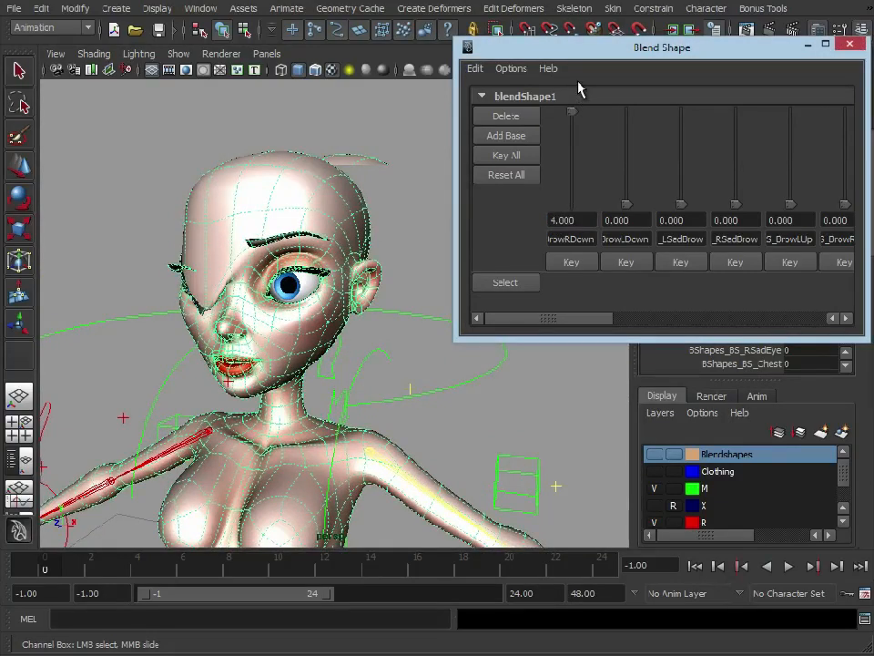
{"action": "left_click_drag", "start_coordinate": [577, 103], "coordinate": [579, 221]}
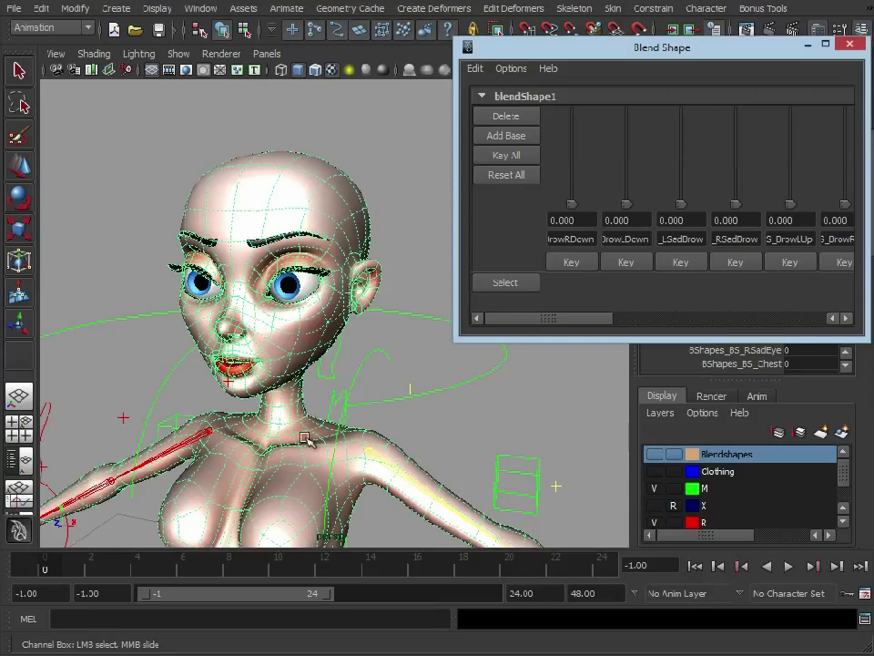
{"action": "left_click", "coordinate": [850, 44]}
Step: Try posing the head by moving HeadControls to about 0.27, 1.749, 0.436 in X, Y and Z
{"action": "scroll", "coordinate": [474, 250], "scroll_direction": "down", "scroll_amount": 5}
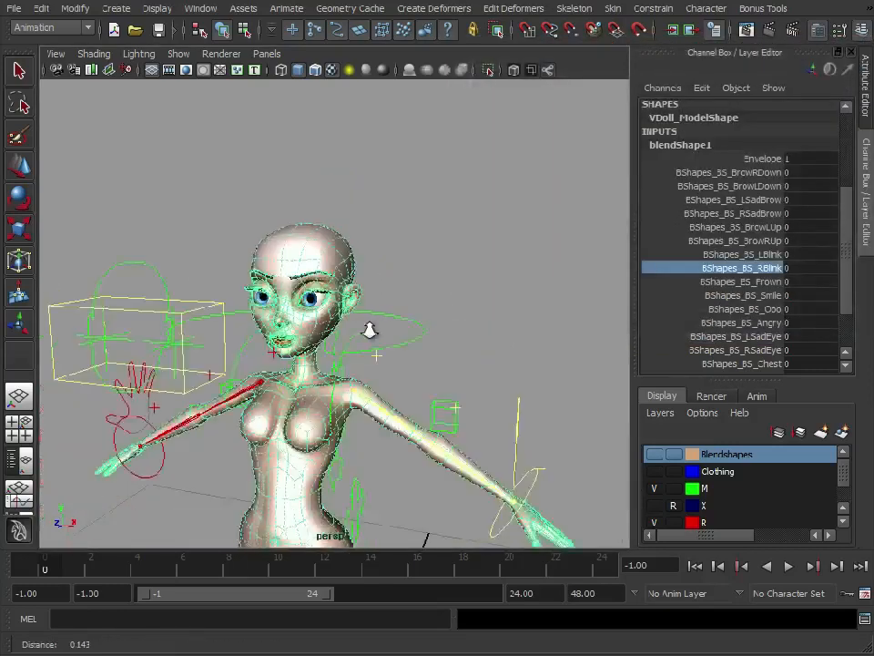
{"action": "scroll", "coordinate": [474, 264], "scroll_direction": "up", "scroll_amount": 4}
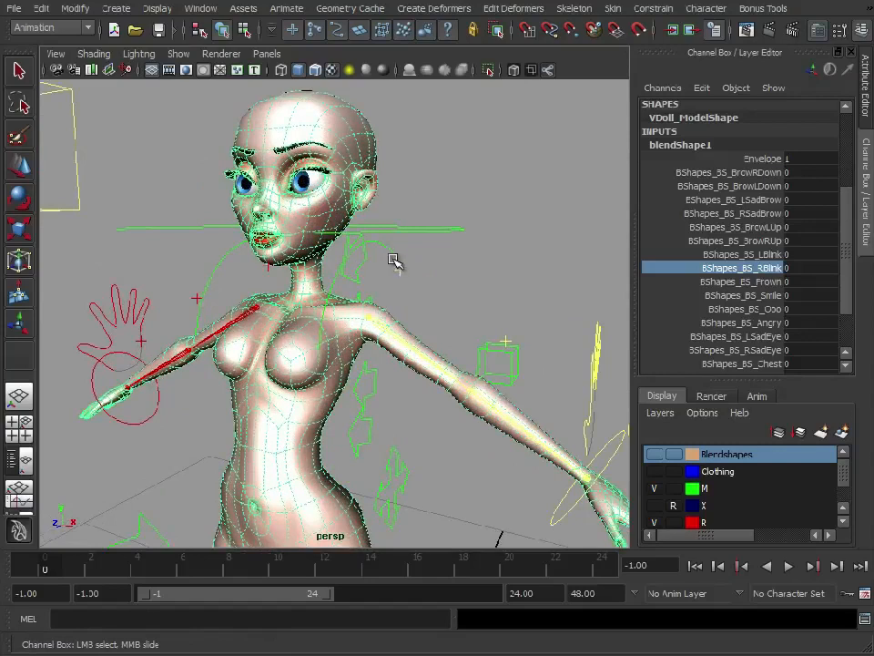
{"action": "middle_click_drag", "start_coordinate": [391, 268], "coordinate": [455, 305], "text": "alt"}
{"action": "scroll", "coordinate": [364, 286], "scroll_direction": "down", "scroll_amount": 3}
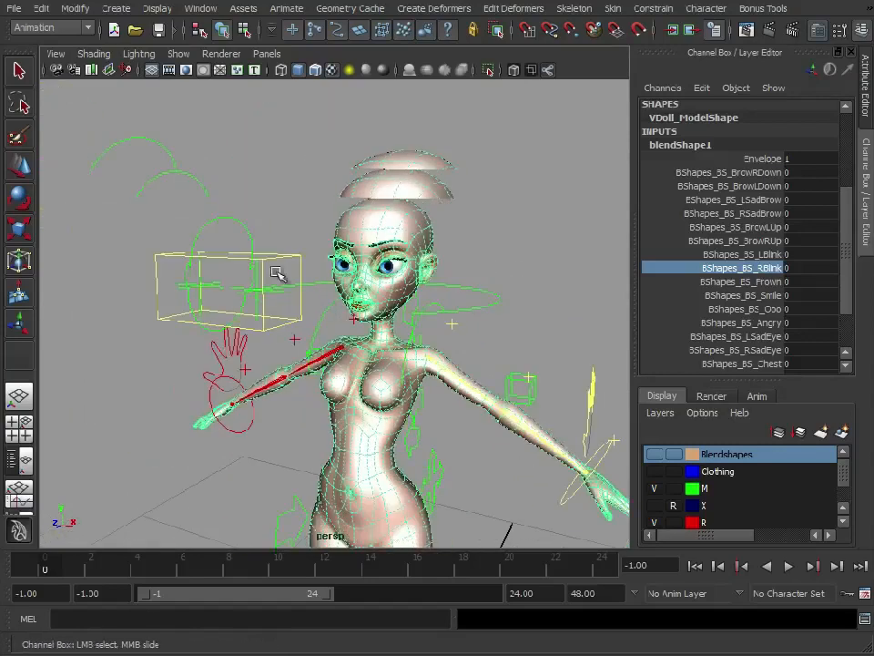
{"action": "left_click", "coordinate": [208, 230]}
{"action": "key", "text": "w"}
{"action": "left_click_drag", "start_coordinate": [221, 274], "coordinate": [419, 248]}
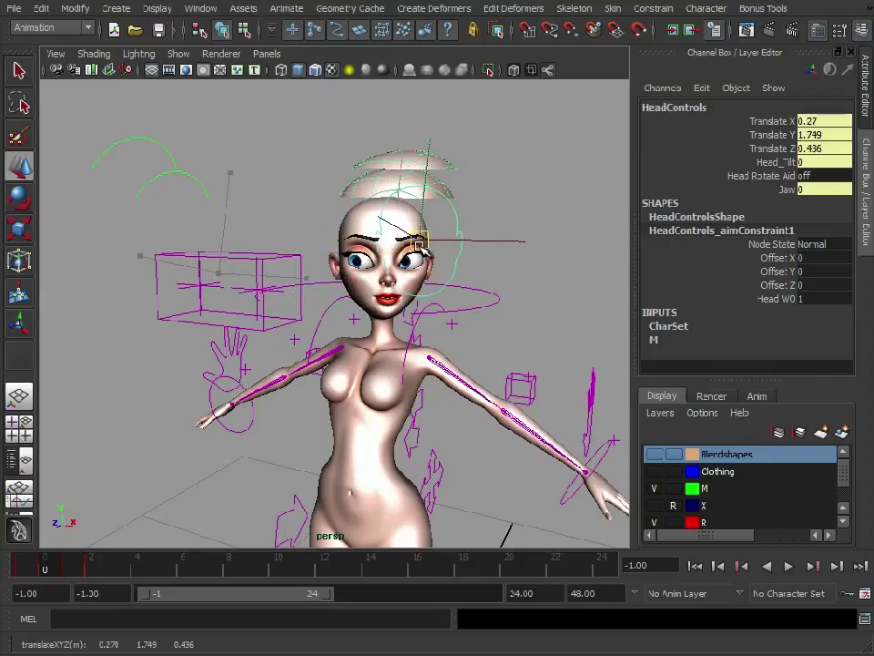
Step: Try lowering the left arm by rotating L_ConShoulder to about -14.498, 0.055, -31.109
{"action": "left_click", "coordinate": [453, 324]}
{"action": "key", "text": "e"}
{"action": "left_click_drag", "start_coordinate": [568, 273], "coordinate": [588, 370]}
{"action": "right_click_drag", "start_coordinate": [397, 370], "coordinate": [432, 343], "text": "alt"}
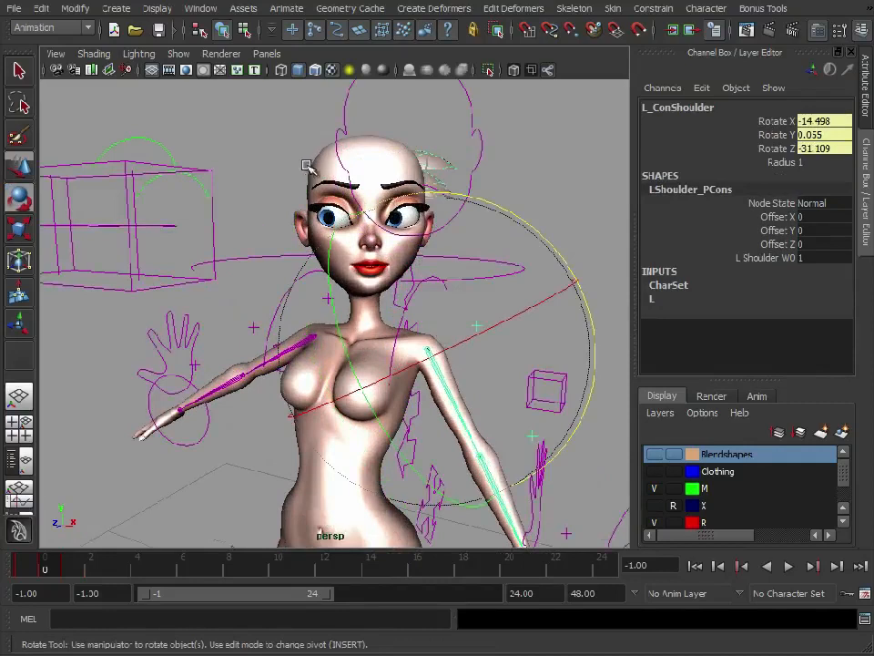
Step: Test the blendShape1 Smile target at weight 1 on the posed VDoll_Model and examine how the mesh follows the rig
{"action": "left_click", "coordinate": [316, 199]}
{"action": "left_click", "coordinate": [692, 301]}
{"action": "scroll", "coordinate": [762, 284], "scroll_direction": "down", "scroll_amount": 1}
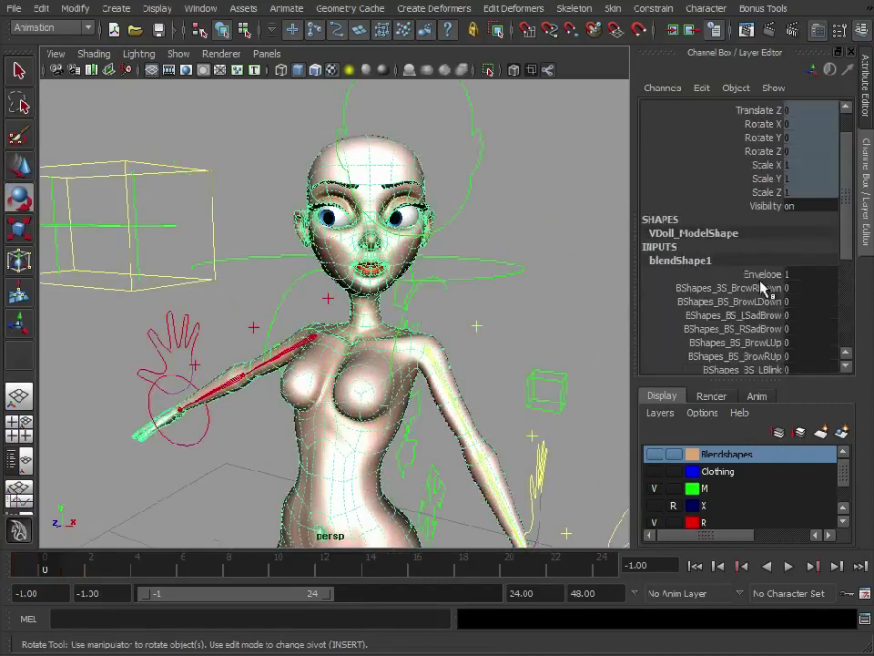
{"action": "scroll", "coordinate": [761, 284], "scroll_direction": "down", "scroll_amount": 2}
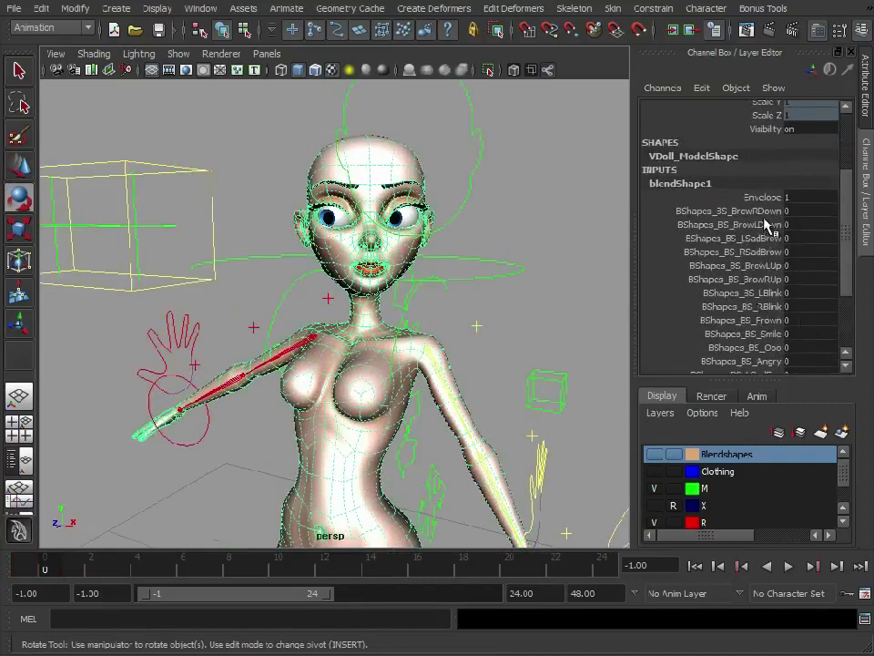
{"action": "scroll", "coordinate": [772, 360], "scroll_direction": "down", "scroll_amount": 1}
{"action": "scroll", "coordinate": [773, 320], "scroll_direction": "up", "scroll_amount": 1}
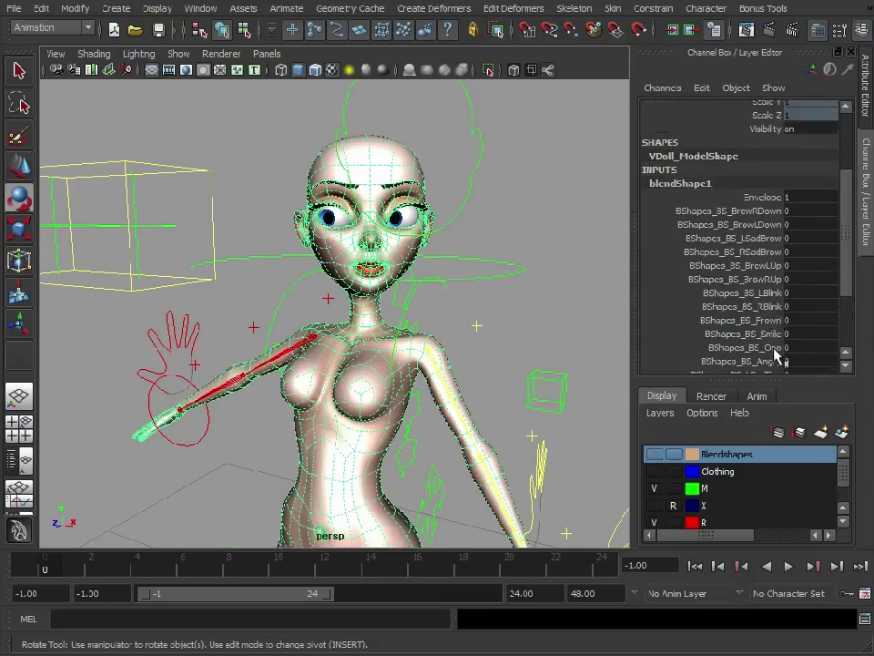
{"action": "left_click", "coordinate": [777, 347]}
{"action": "left_click", "coordinate": [778, 333]}
{"action": "mouse_move", "coordinate": [445, 262]}
{"action": "middle_mouse_down"}
{"action": "mouse_move", "coordinate": [483, 263]}
{"action": "mouse_move", "coordinate": [433, 260]}
{"action": "mouse_move", "coordinate": [458, 262]}
{"action": "middle_mouse_up"}
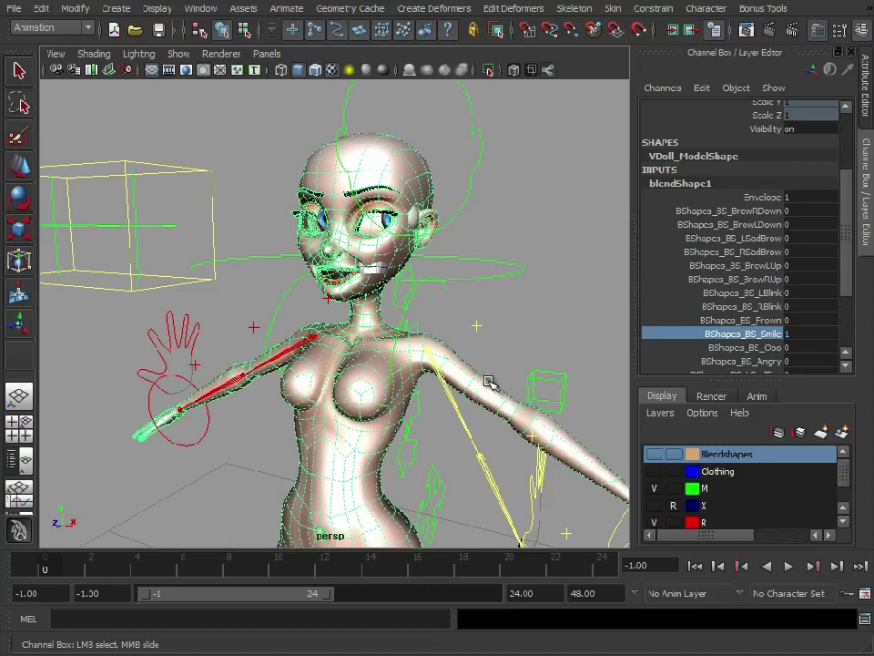
{"action": "middle_click_drag", "start_coordinate": [395, 374], "coordinate": [351, 316], "text": "alt"}
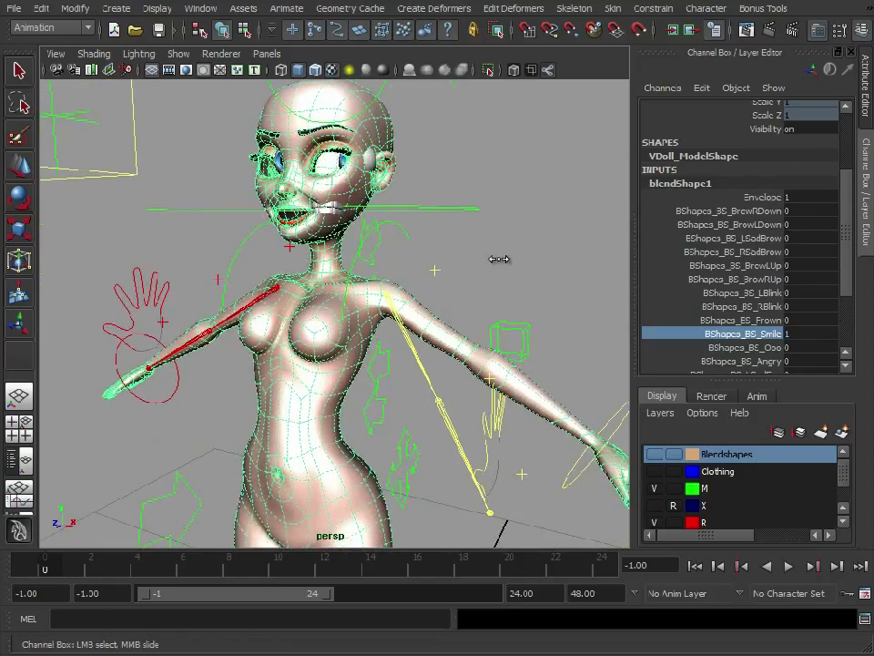
Step: Undo the Smile weight test and the left shoulder and head control poses
{"action": "key", "text": "ctrl+z"}
{"action": "right_click_drag", "start_coordinate": [492, 245], "coordinate": [372, 242], "text": "alt"}
{"action": "key", "text": "ctrl+z"}
{"action": "key", "text": "ctrl+z"}
{"action": "key", "text": "ctrl+z"}
{"action": "key", "text": "ctrl+z"}
{"action": "key", "text": "ctrl+z"}
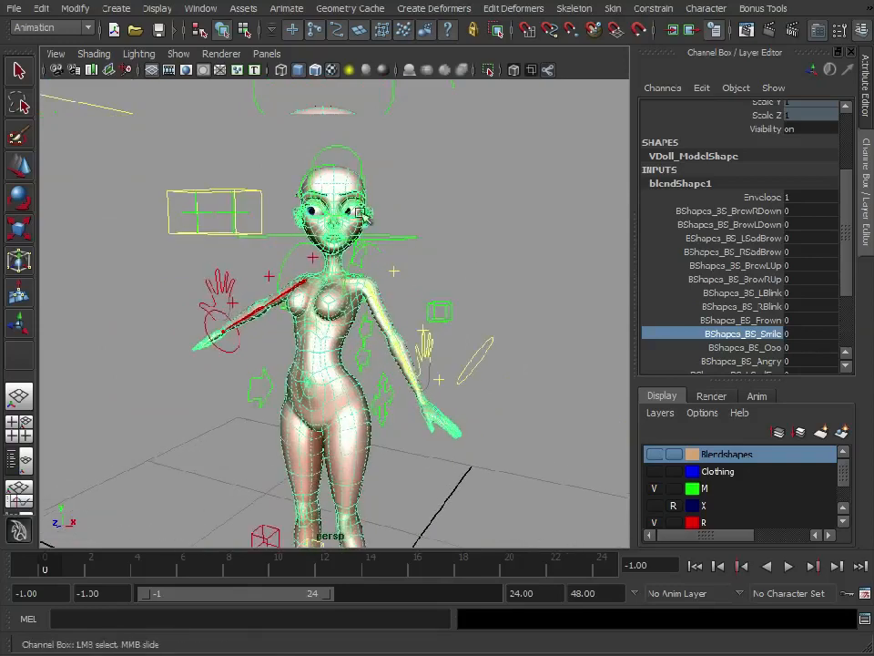
{"action": "key", "text": "ctrl+z"}
{"action": "key", "text": "ctrl+z"}
{"action": "key", "text": "ctrl+z"}
{"action": "key", "text": "ctrl+z"}
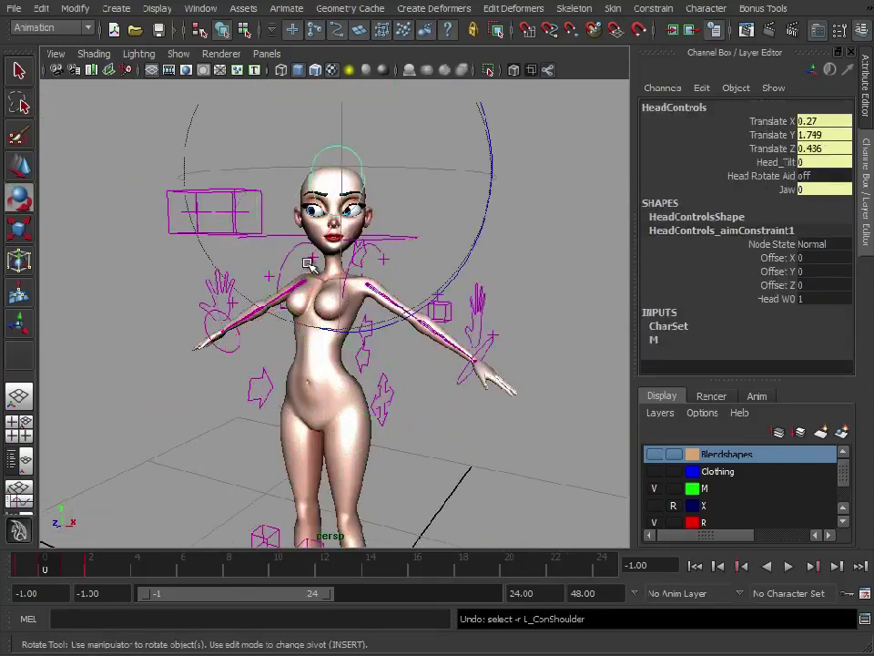
{"action": "key", "text": "ctrl+z"}
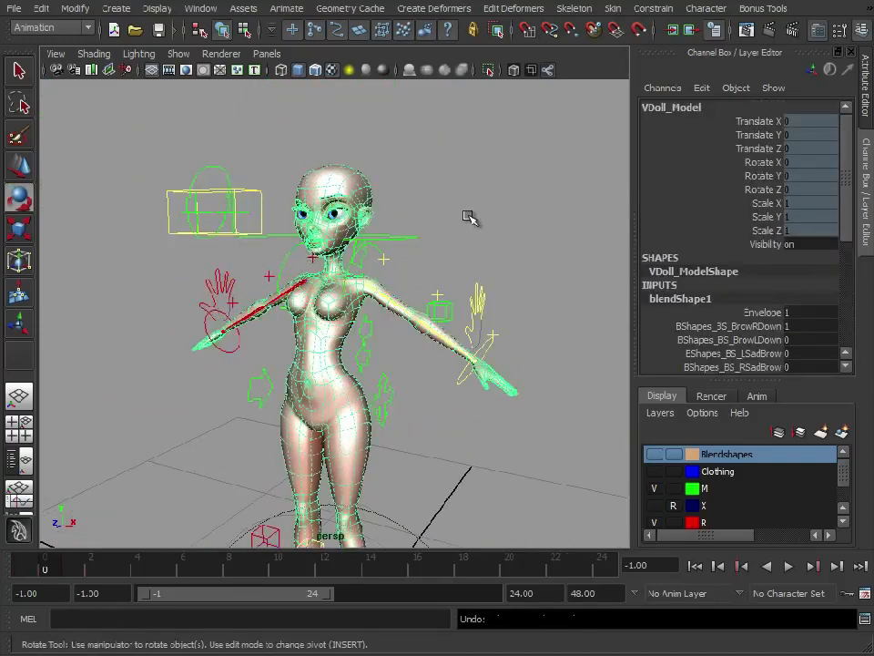
Step: Undo the remaining edits back through the blendShape1 creation, restoring the selection of target meshes and VDoll_Model
{"action": "key", "text": "ctrl+z"}
{"action": "key", "text": "ctrl+z"}
{"action": "key", "text": "ctrl+z"}
{"action": "key", "text": "ctrl+z"}
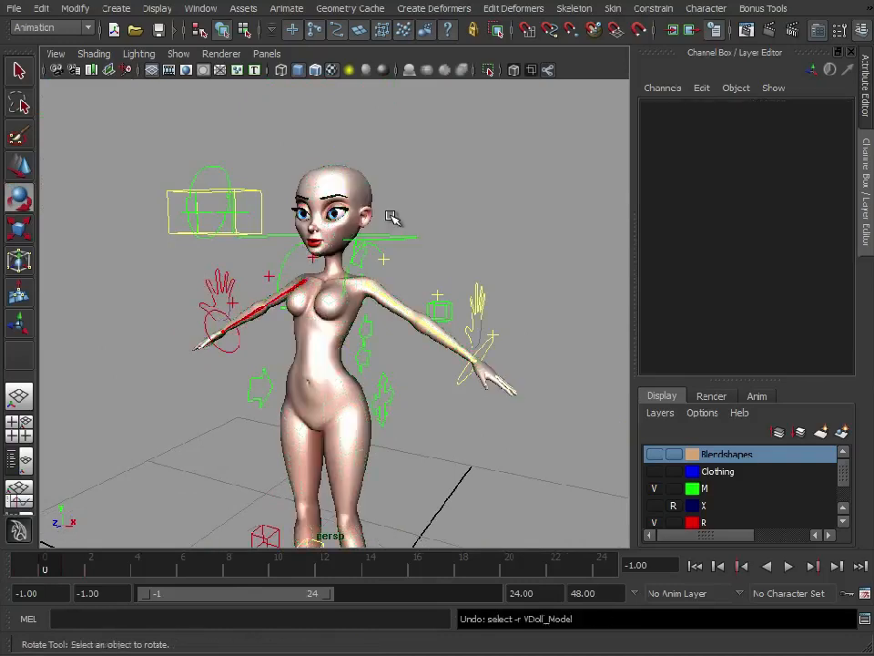
{"action": "key", "text": "ctrl+z"}
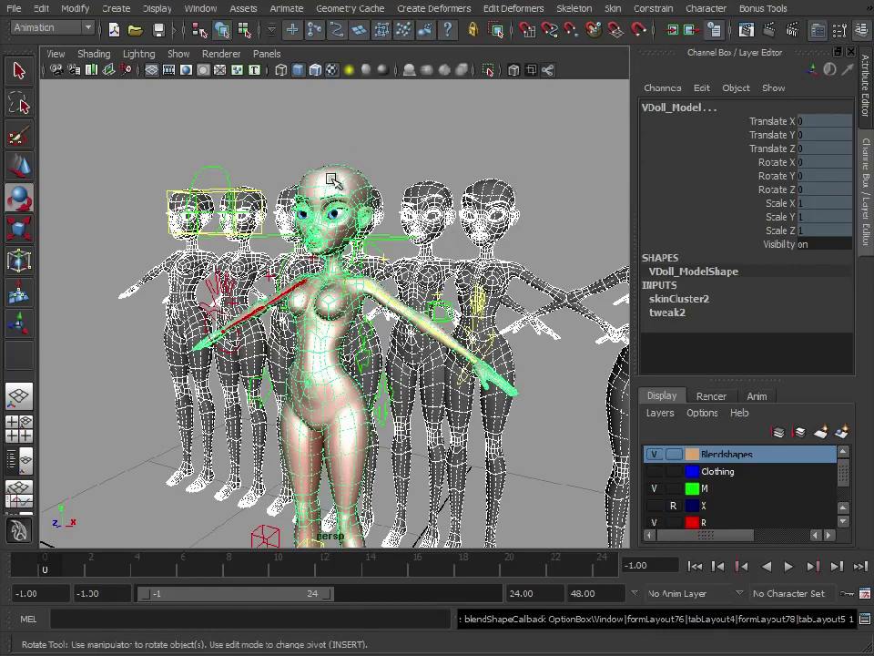
Step: Create a blend shape on VDoll_Model from the selected targets, ordered to evaluate before skinCluster2, and hide the Blendshapes layer
{"action": "left_click", "coordinate": [434, 8]}
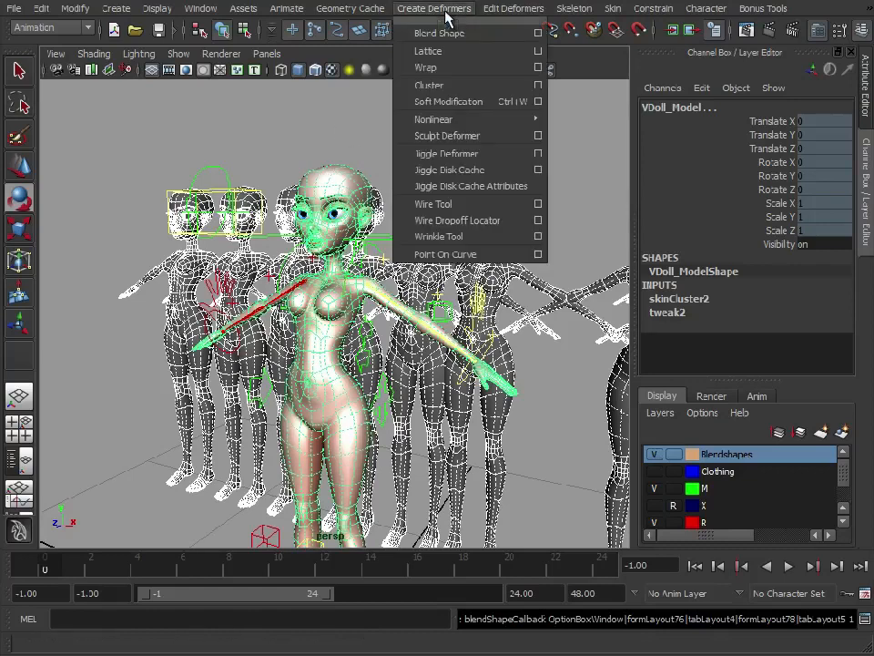
{"action": "left_click", "coordinate": [537, 33]}
{"action": "left_click_drag", "start_coordinate": [220, 149], "coordinate": [381, 55]}
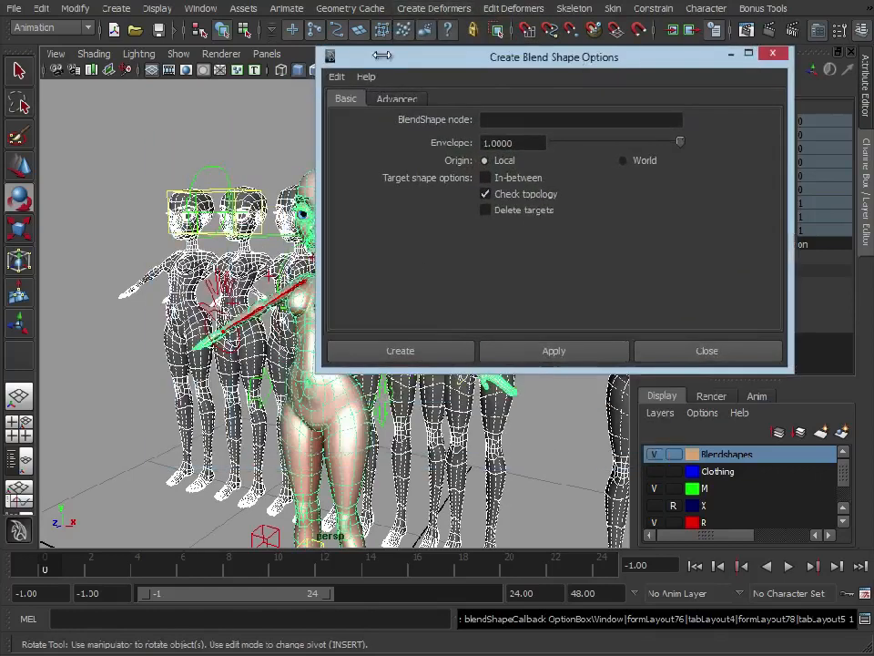
{"action": "left_click", "coordinate": [413, 103]}
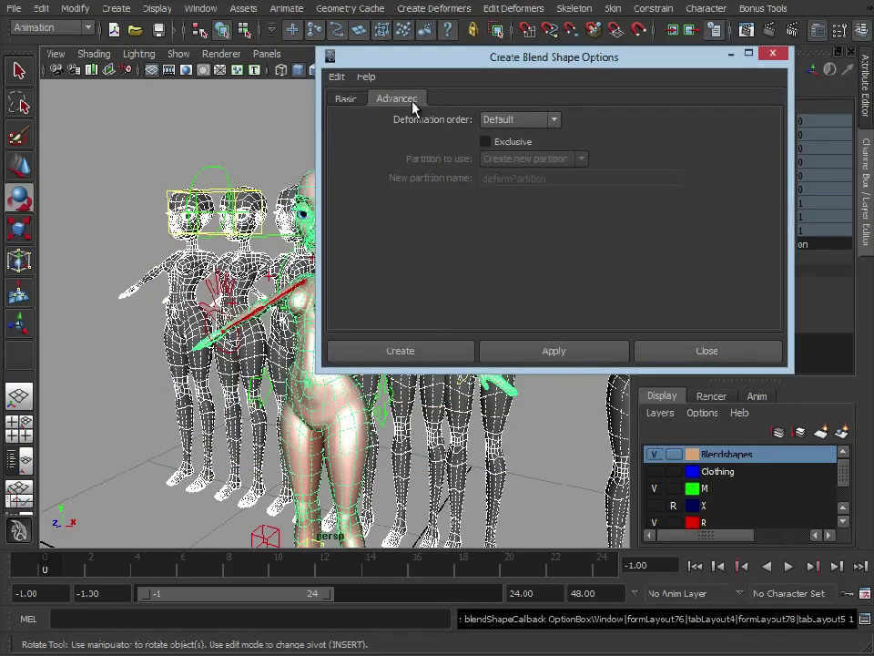
{"action": "left_click", "coordinate": [506, 125]}
{"action": "left_click", "coordinate": [521, 191]}
{"action": "left_click", "coordinate": [345, 99]}
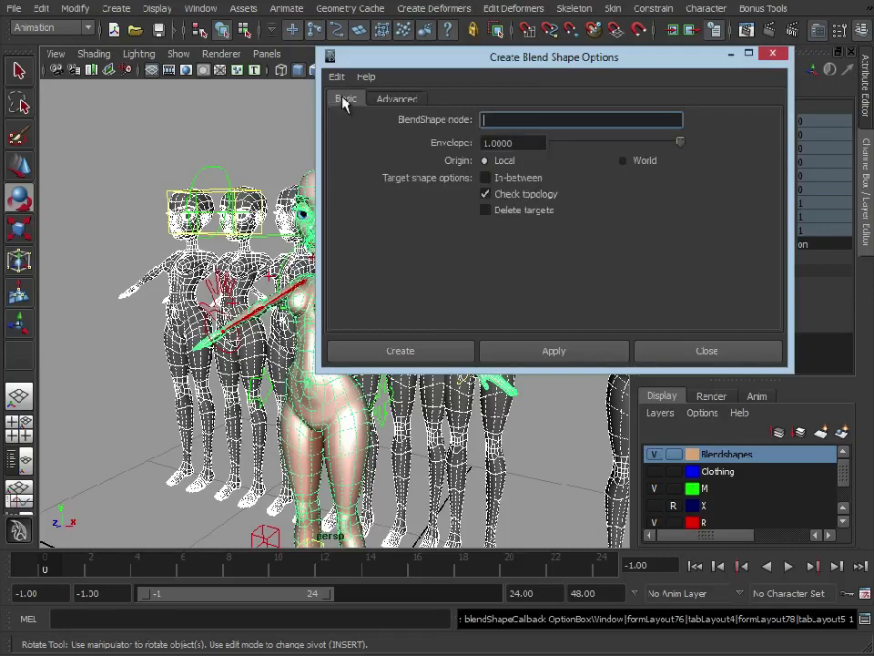
{"action": "left_click", "coordinate": [392, 352]}
{"action": "right_click_drag", "start_coordinate": [258, 303], "coordinate": [429, 263], "text": "alt"}
{"action": "left_click", "coordinate": [653, 456]}
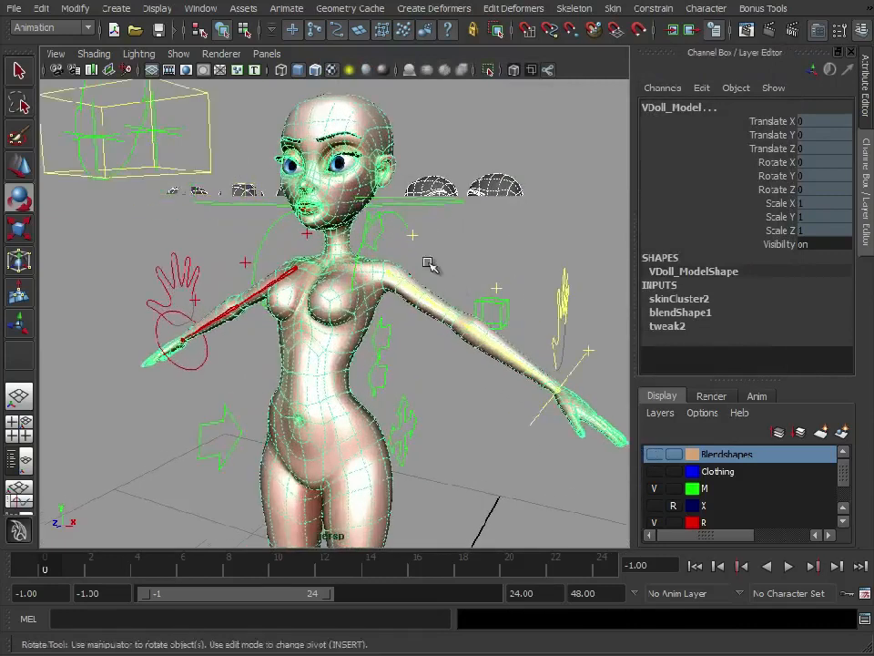
Step: Try posing the head by moving HeadControls to about 0.134, 1.763, 0.508 in X, Y and Z
{"action": "left_click_drag", "start_coordinate": [428, 263], "coordinate": [405, 286], "text": "alt"}
{"action": "left_click_drag", "start_coordinate": [111, 100], "coordinate": [136, 142]}
{"action": "key", "text": "w"}
{"action": "left_click_drag", "start_coordinate": [132, 182], "coordinate": [247, 135]}
Step: Try lowering the left arm by rotating its shoulder control to about -14.498, 0.055, -32.566
{"action": "left_click", "coordinate": [430, 281]}
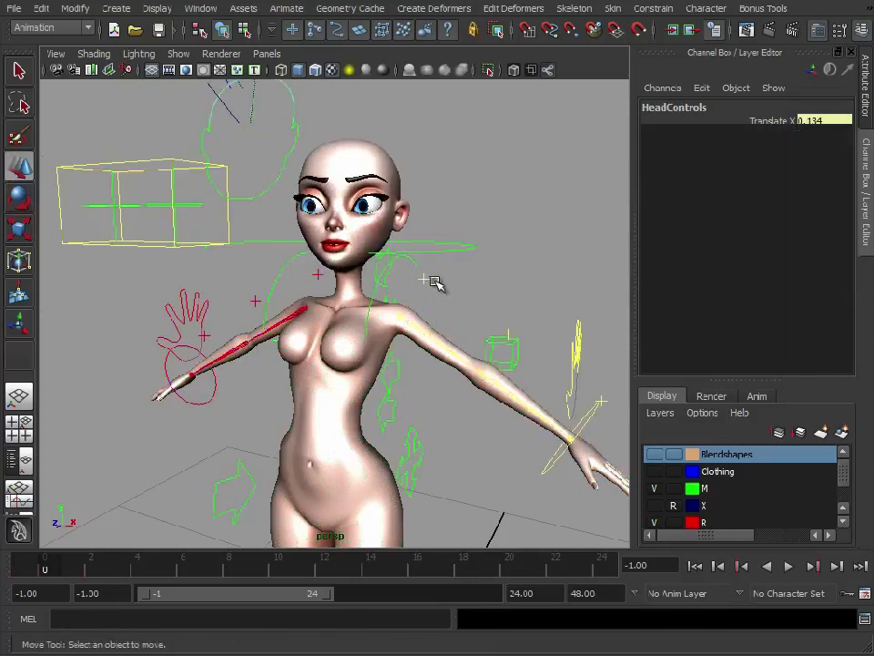
{"action": "key", "text": "e"}
{"action": "left_click", "coordinate": [425, 282]}
{"action": "left_click_drag", "start_coordinate": [546, 254], "coordinate": [543, 353]}
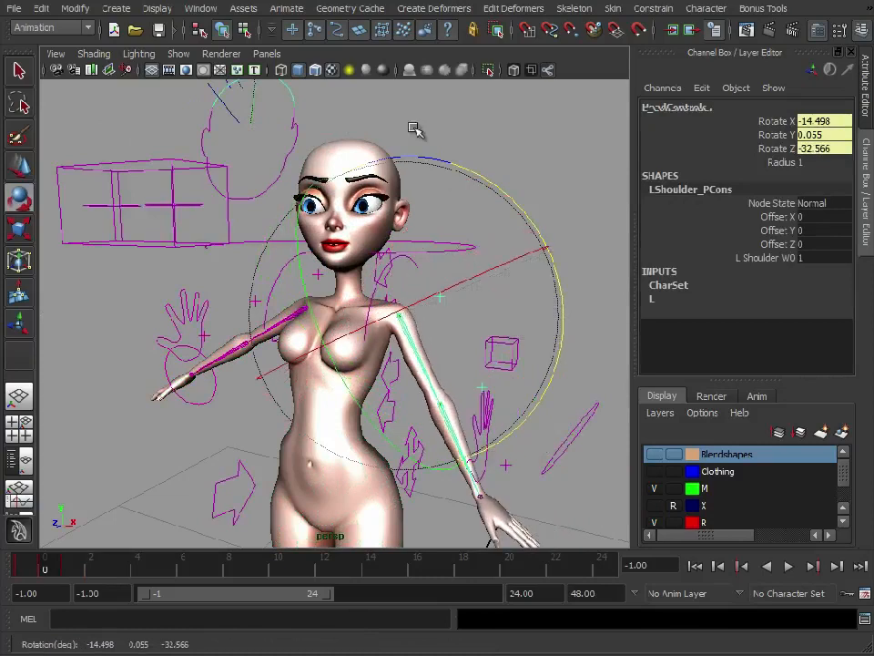
Step: Test the blendShape1 Smile target on the posed VDoll_Model by varying its weight and ending at 1
{"action": "left_click", "coordinate": [371, 146]}
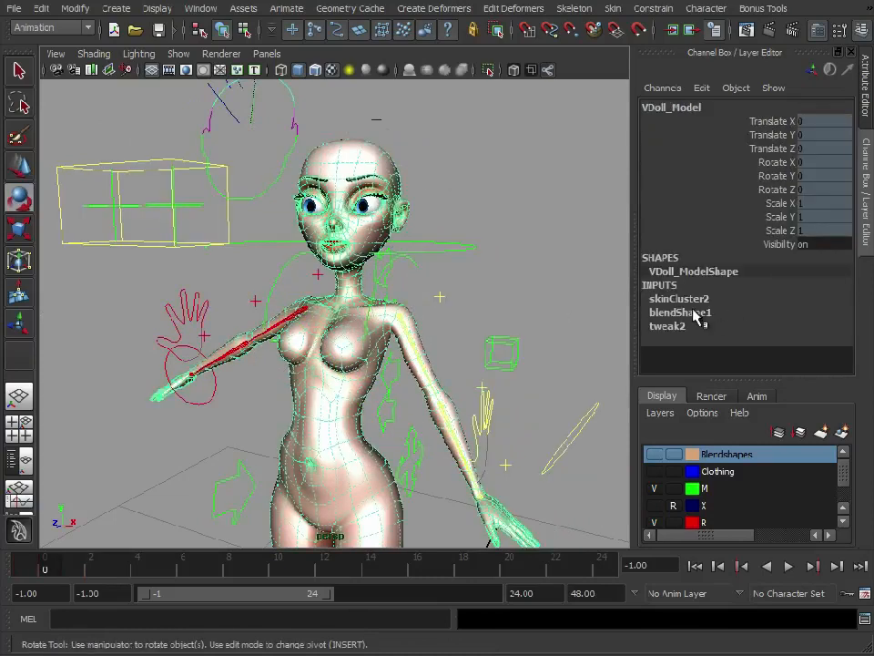
{"action": "left_click", "coordinate": [696, 314]}
{"action": "scroll", "coordinate": [717, 299], "scroll_direction": "down", "scroll_amount": 4}
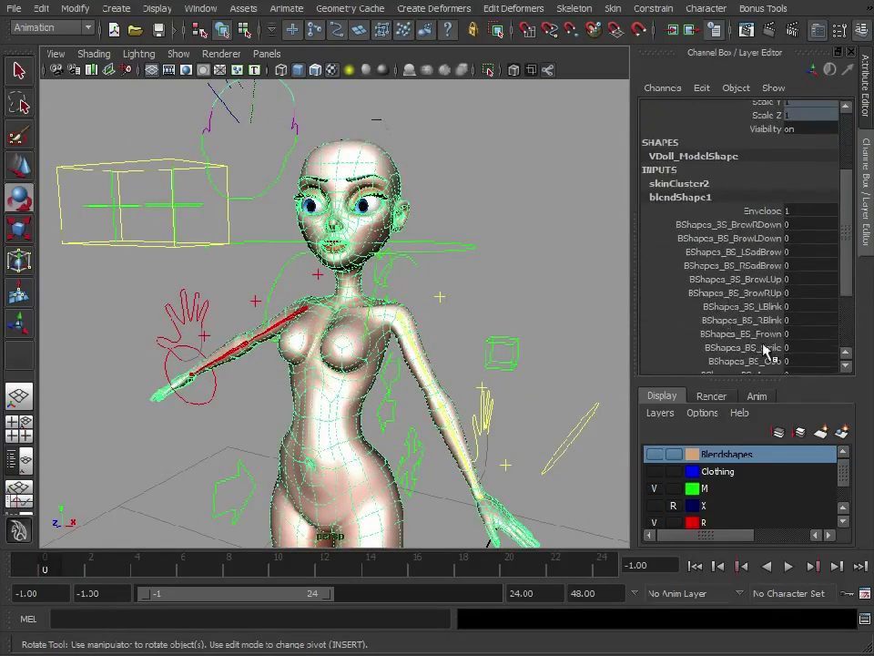
{"action": "left_click", "coordinate": [768, 348]}
{"action": "middle_click_drag", "start_coordinate": [438, 240], "coordinate": [479, 229]}
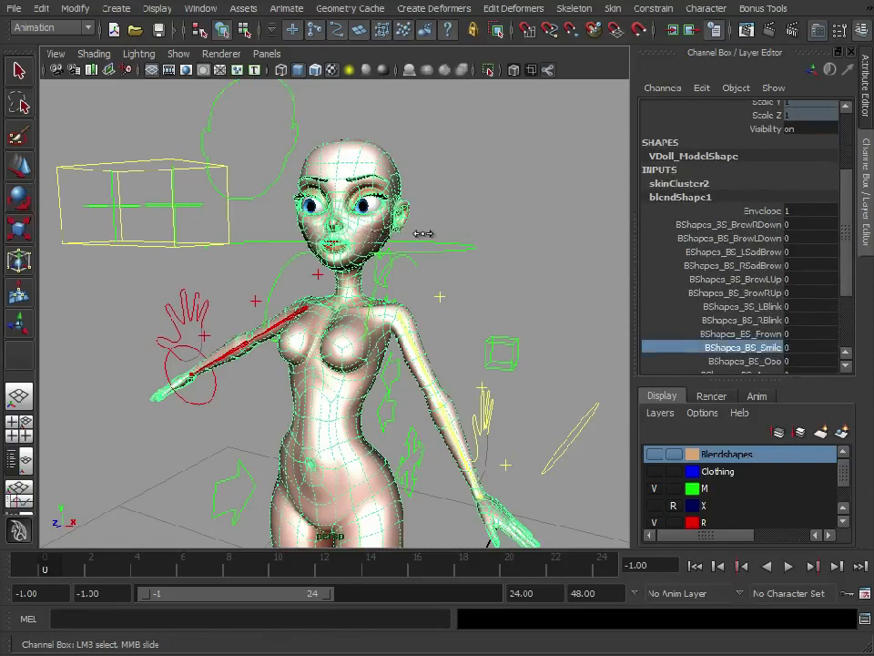
{"action": "middle_click_drag", "start_coordinate": [490, 230], "coordinate": [376, 233]}
{"action": "middle_click_drag", "start_coordinate": [460, 230], "coordinate": [502, 229]}
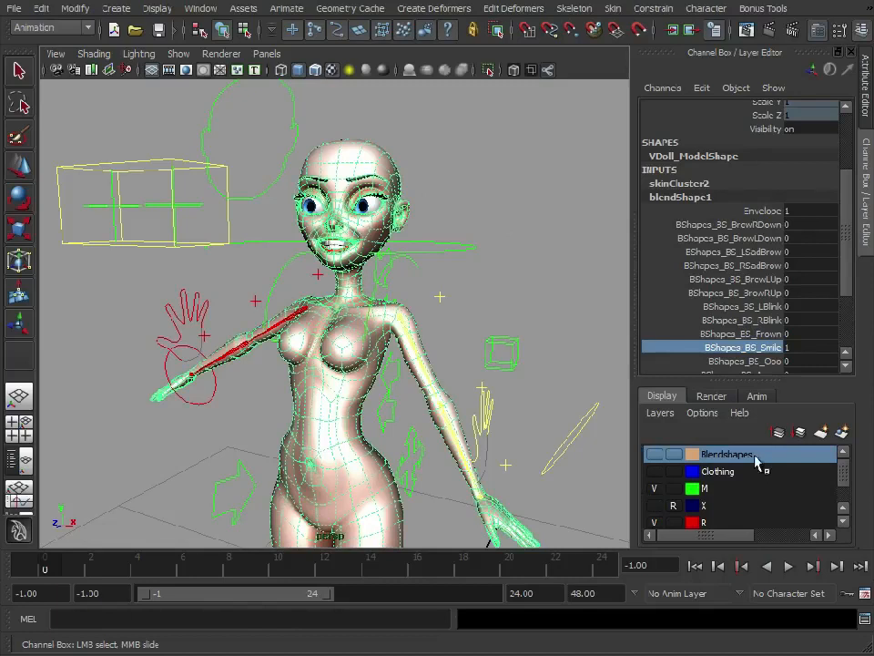
Step: Compare the posed, smiling mesh with the target meshes by briefly showing the Blendshapes layer, and examine the deselected model
{"action": "left_click", "coordinate": [654, 453]}
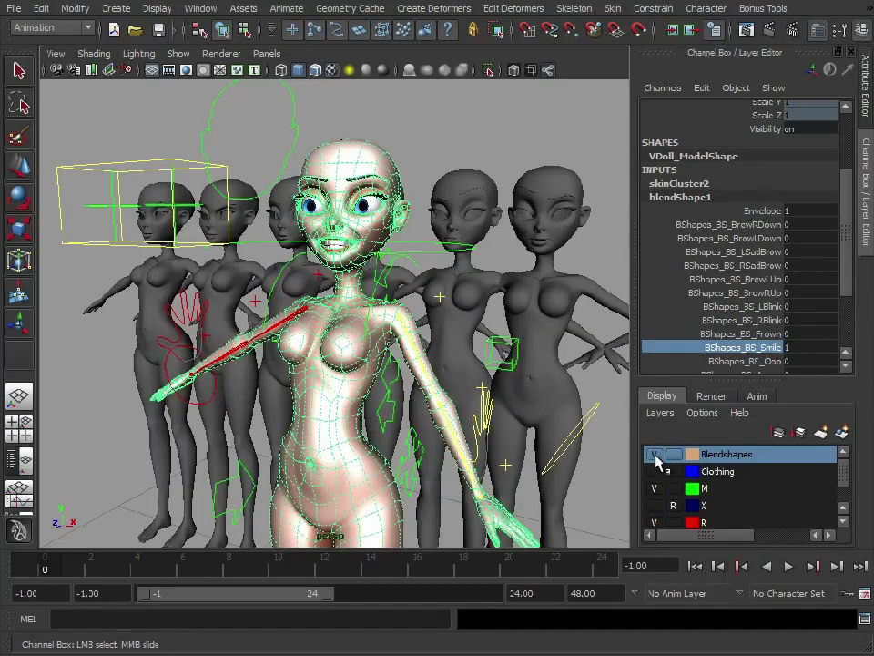
{"action": "left_click", "coordinate": [655, 454]}
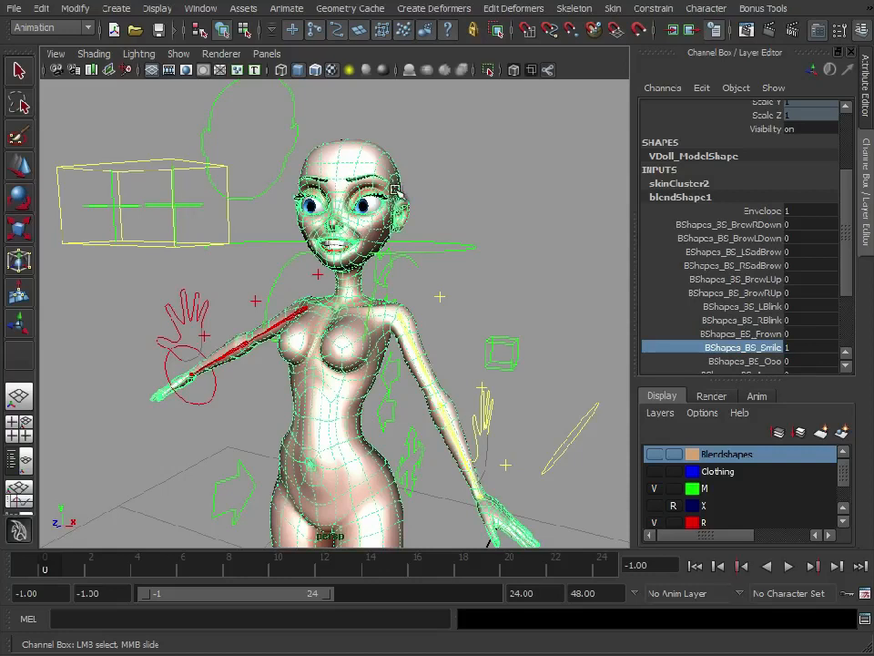
{"action": "left_click", "coordinate": [501, 182]}
{"action": "left_click_drag", "start_coordinate": [371, 299], "coordinate": [412, 205], "text": "alt"}
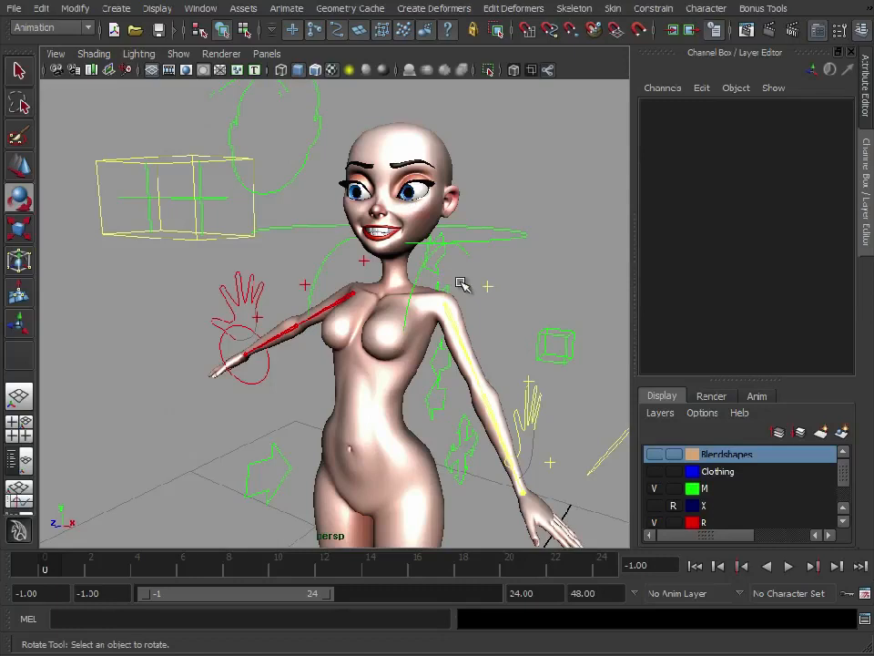
Step: Undo the Smile weight test, the left shoulder rotation and the head control move
{"action": "key", "text": "ctrl+z"}
{"action": "key", "text": "ctrl+z"}
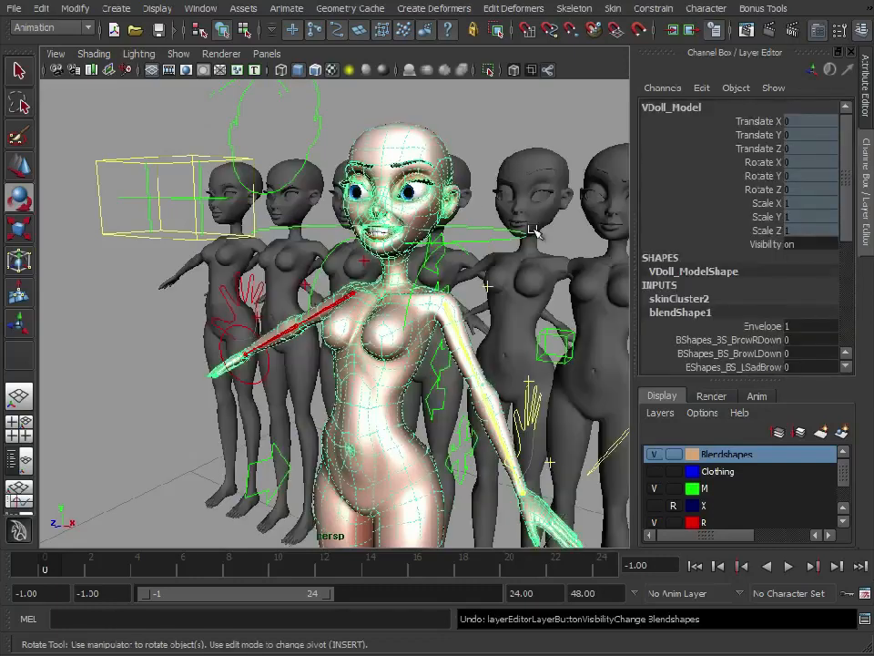
{"action": "key", "text": "ctrl+z"}
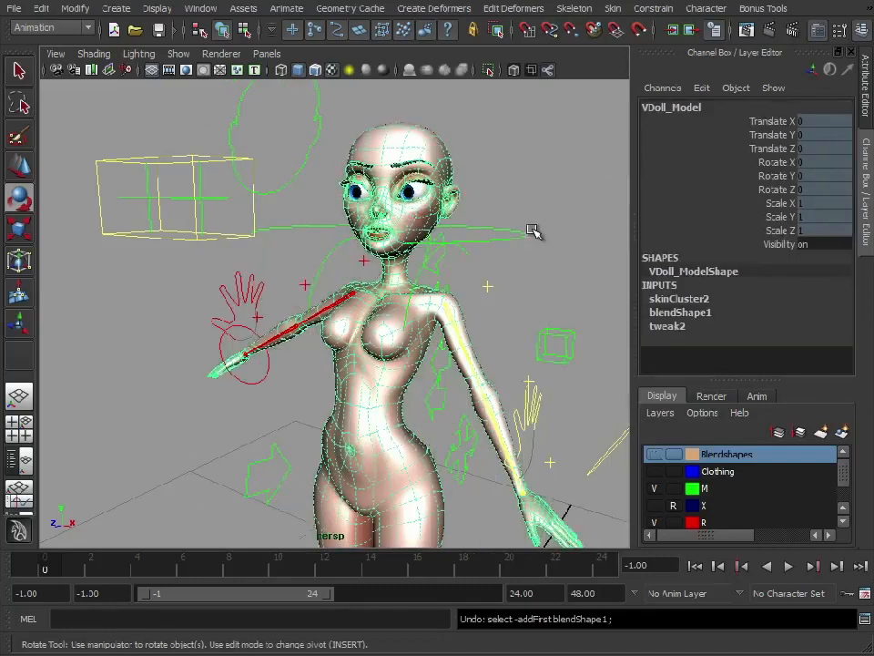
{"action": "key", "text": "ctrl+z"}
{"action": "key", "text": "ctrl+z"}
{"action": "key", "text": "ctrl+z"}
{"action": "key", "text": "ctrl+z"}
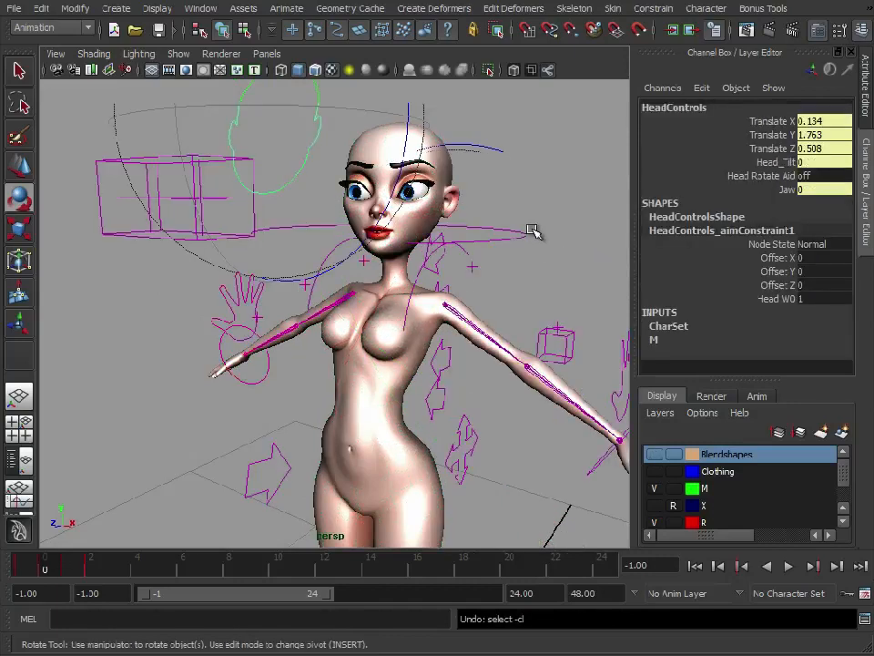
{"action": "key", "text": "ctrl+z"}
Step: Select VDoll_Model and open the Blend Shape editor, placing it beside the character
{"action": "left_click", "coordinate": [514, 156]}
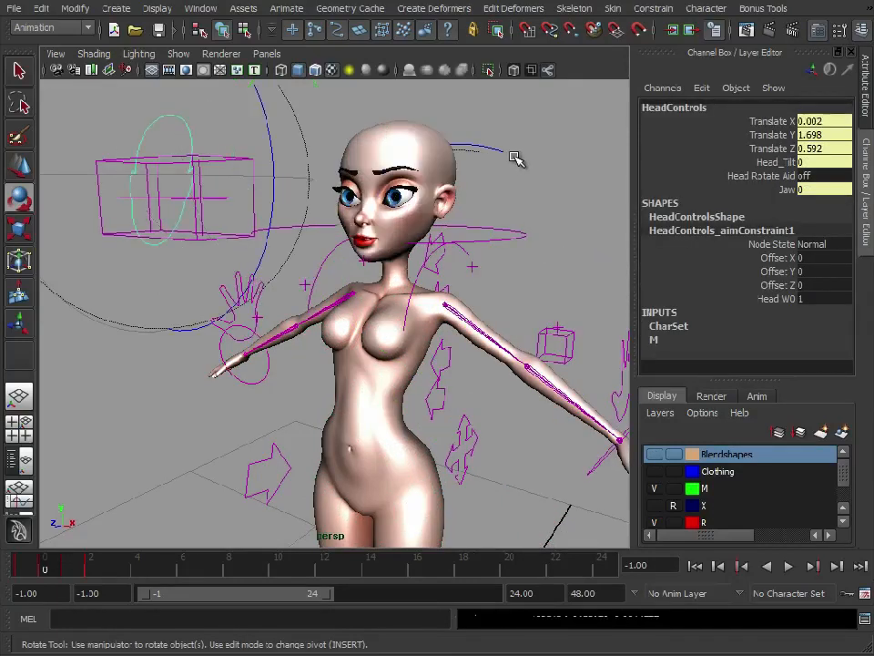
{"action": "left_click", "coordinate": [449, 147]}
{"action": "left_click_drag", "start_coordinate": [353, 288], "coordinate": [396, 334], "text": "alt"}
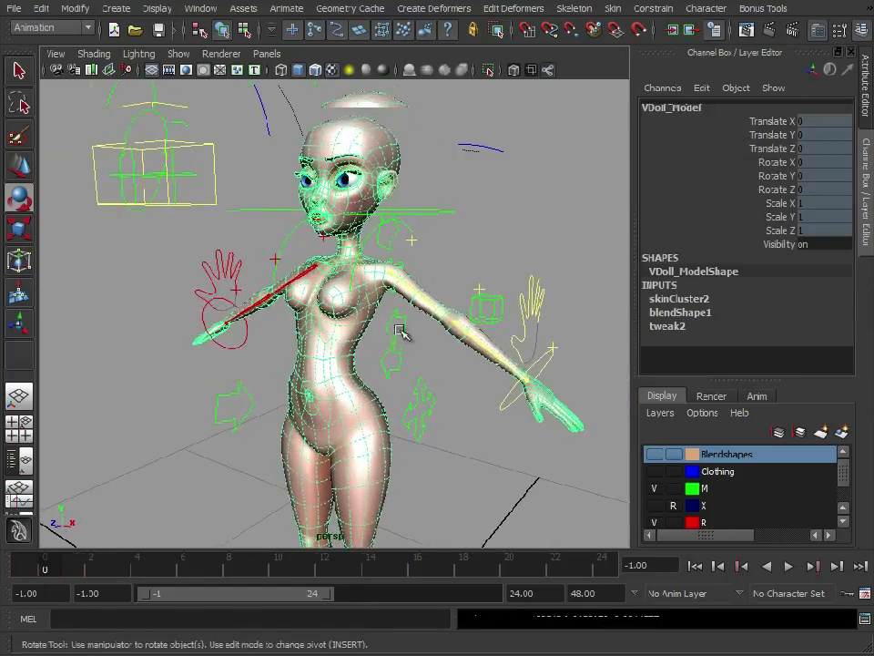
{"action": "left_click", "coordinate": [201, 10]}
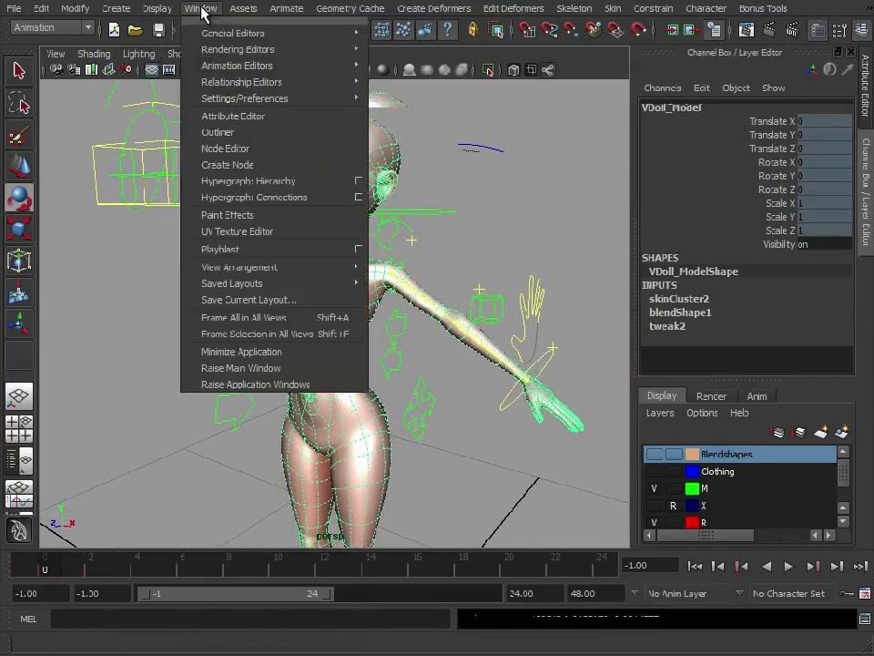
{"action": "mouse_move", "coordinate": [237, 72]}
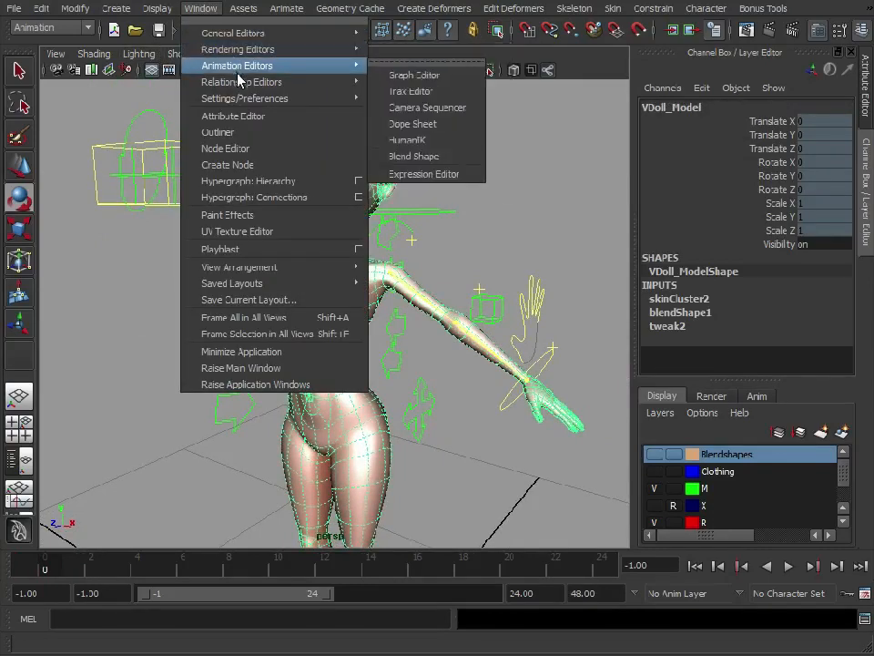
{"action": "left_click", "coordinate": [435, 132]}
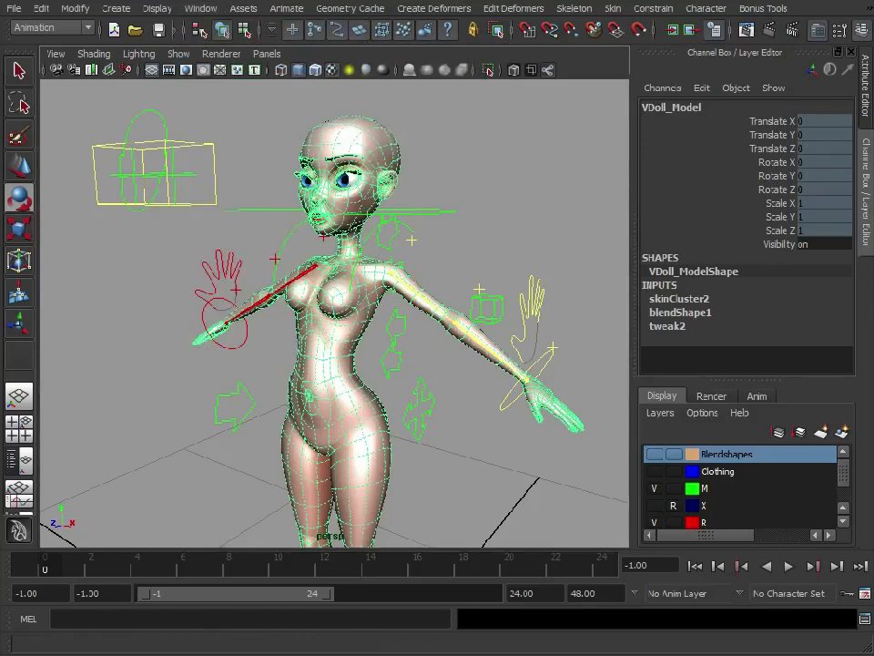
{"action": "left_click_drag", "start_coordinate": [513, 201], "coordinate": [631, 63]}
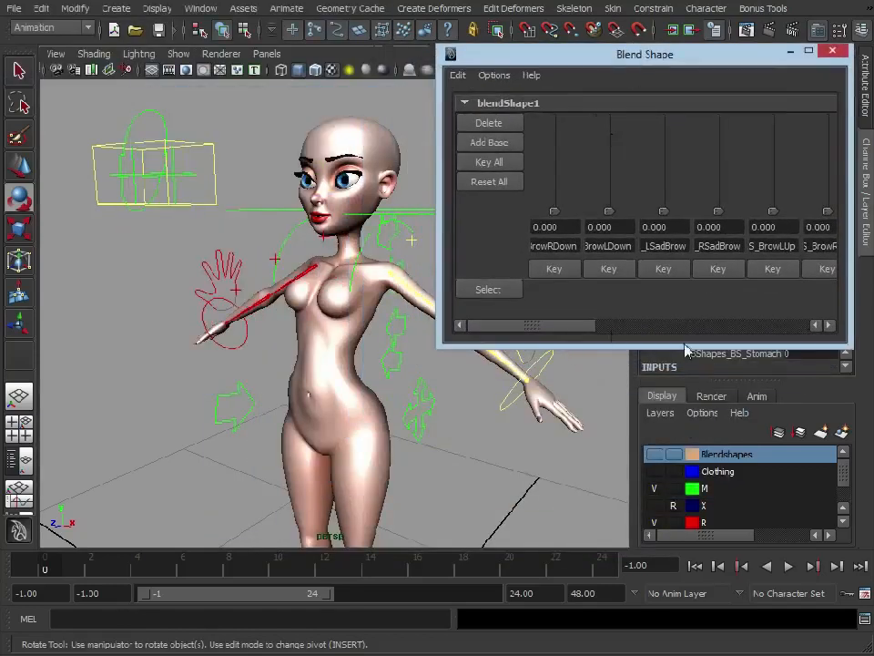
Step: Enlarge the Blend Shape editor vertically and set its slider orientation to Horizontal
{"action": "left_click_drag", "start_coordinate": [768, 349], "coordinate": [767, 557]}
{"action": "left_click", "coordinate": [490, 78]}
{"action": "mouse_move", "coordinate": [507, 100]}
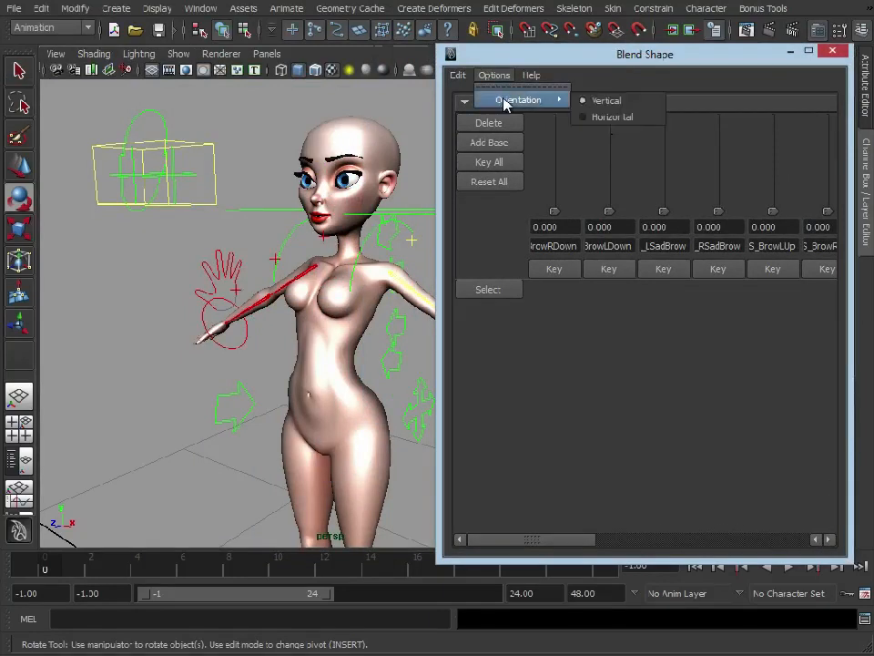
{"action": "left_click", "coordinate": [604, 120]}
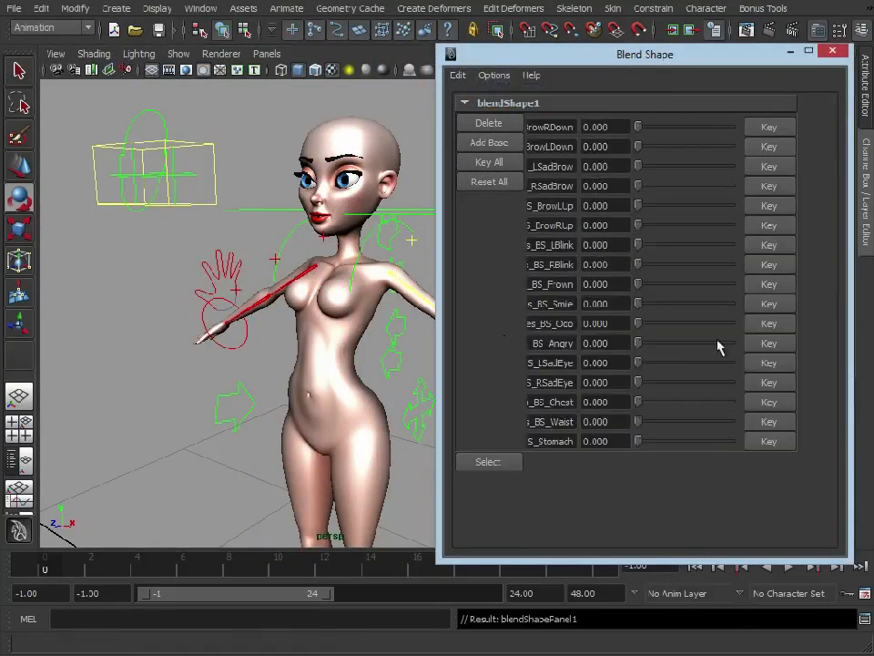
Step: Test the body targets by setting Stomach to 1, Waist to about 0.56 and Chest to about 0.51
{"action": "middle_click_drag", "start_coordinate": [328, 415], "coordinate": [293, 360], "text": "alt"}
{"action": "right_click_drag", "start_coordinate": [293, 360], "coordinate": [302, 356], "text": "alt"}
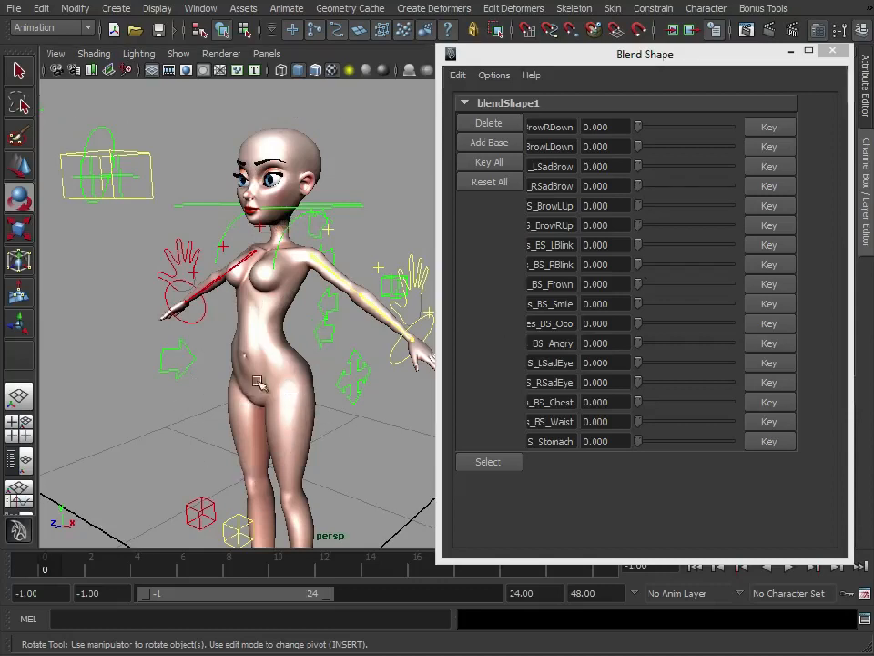
{"action": "left_click_drag", "start_coordinate": [274, 368], "coordinate": [331, 364], "text": "alt"}
{"action": "middle_click_drag", "start_coordinate": [332, 365], "coordinate": [345, 353], "text": "alt"}
{"action": "left_click_drag", "start_coordinate": [348, 356], "coordinate": [303, 335], "text": "alt"}
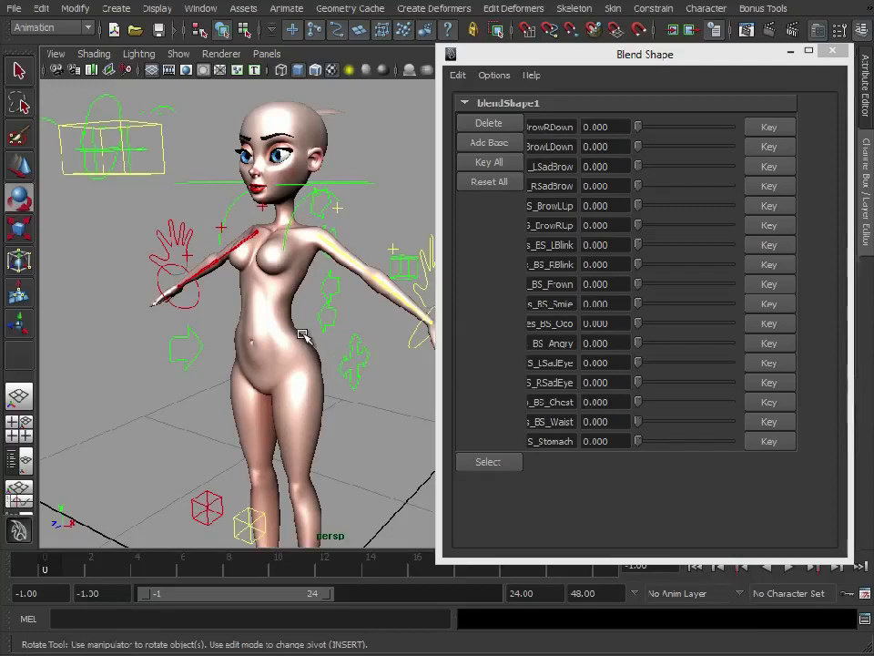
{"action": "left_click_drag", "start_coordinate": [641, 446], "coordinate": [793, 448]}
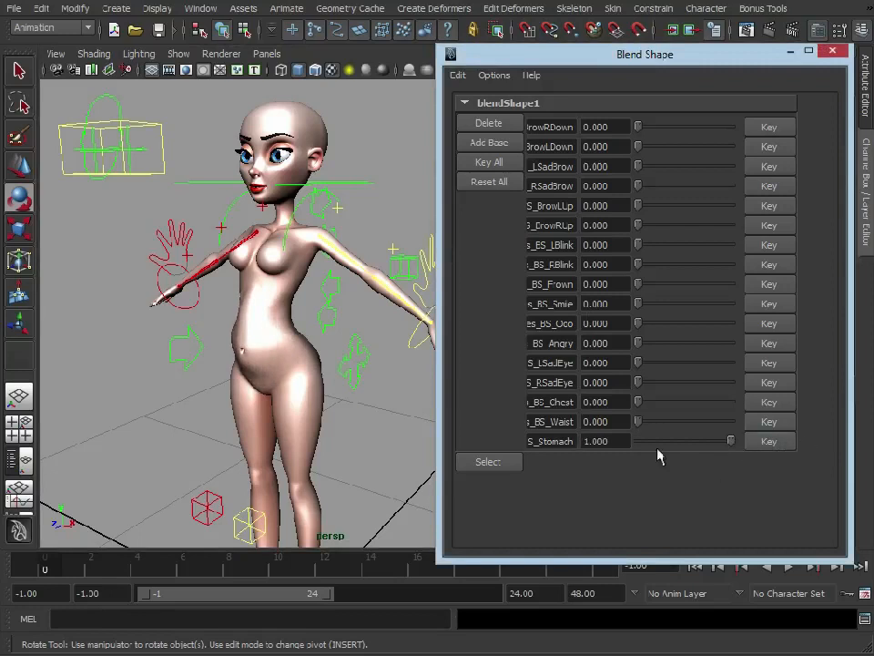
{"action": "left_click_drag", "start_coordinate": [640, 424], "coordinate": [691, 439]}
{"action": "left_click_drag", "start_coordinate": [642, 408], "coordinate": [687, 409]}
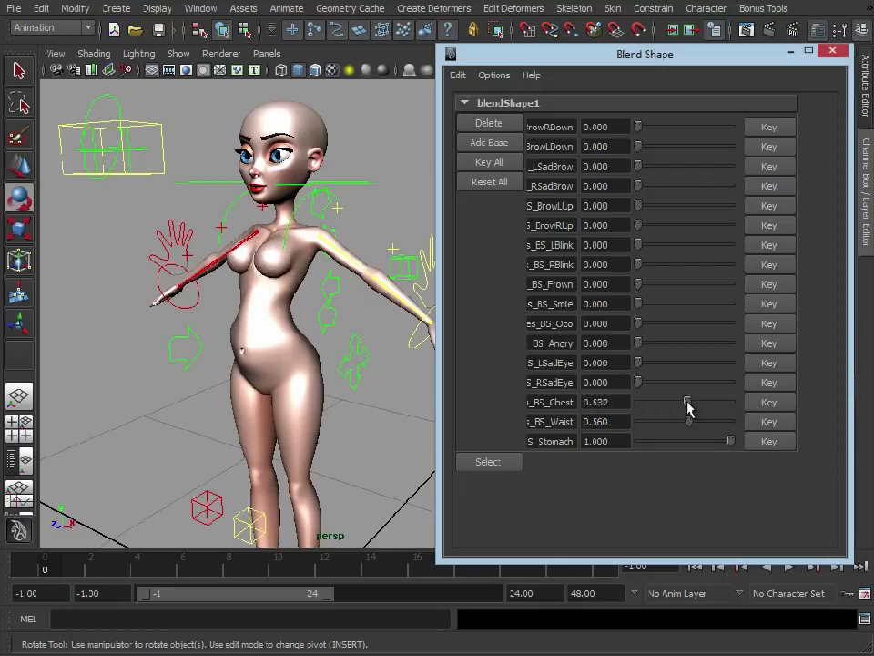
Step: Exaggerate the body shapes by setting the Chest and Stomach target weights to 2
{"action": "double_click", "coordinate": [623, 402]}
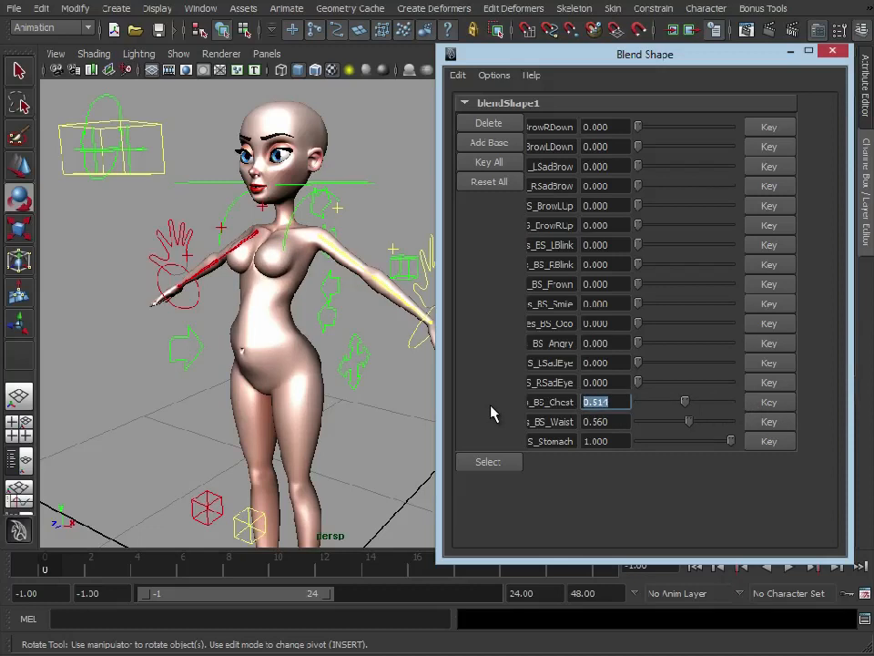
{"action": "type", "text": "2"}
{"action": "key", "text": "Return"}
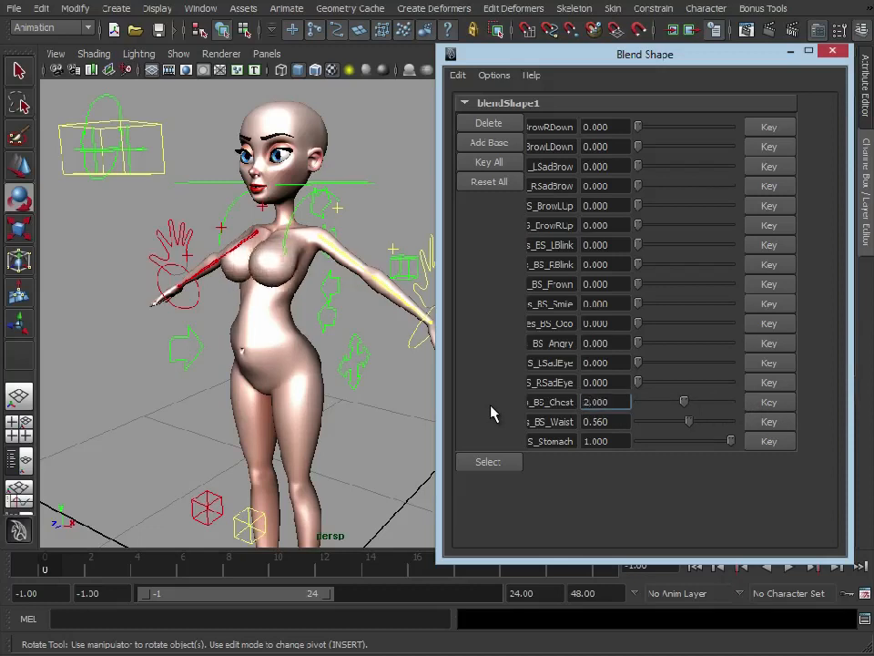
{"action": "left_click_drag", "start_coordinate": [609, 441], "coordinate": [568, 442]}
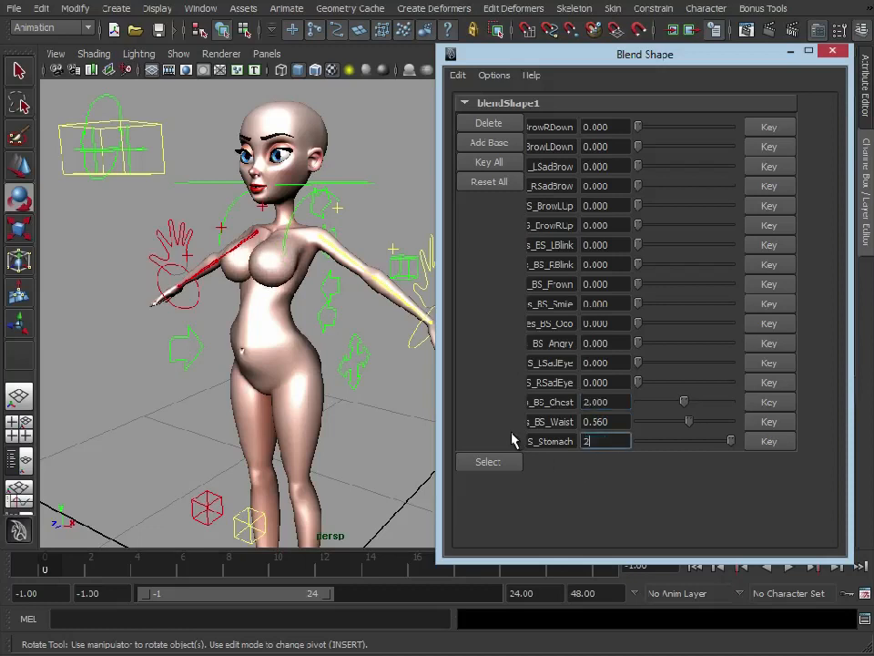
{"action": "type", "text": "2"}
{"action": "key", "text": "Return"}
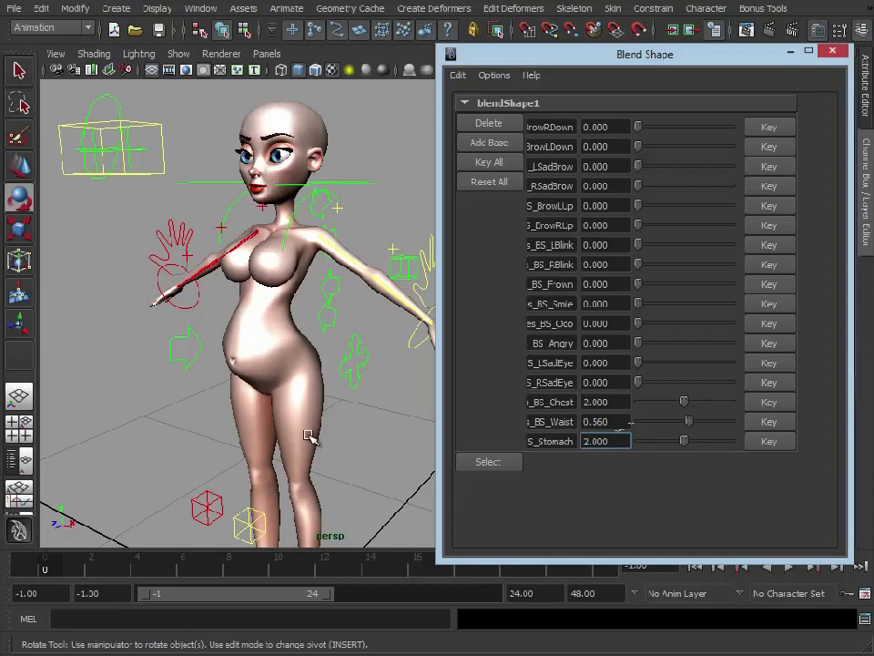
Step: Set the Stomach, Chest and Waist target weights to 1
{"action": "left_click", "coordinate": [616, 441]}
{"action": "type", "text": "1"}
{"action": "key", "text": "Return"}
{"action": "left_click", "coordinate": [612, 401]}
{"action": "type", "text": "1"}
{"action": "key", "text": "Return"}
{"action": "left_click", "coordinate": [606, 421]}
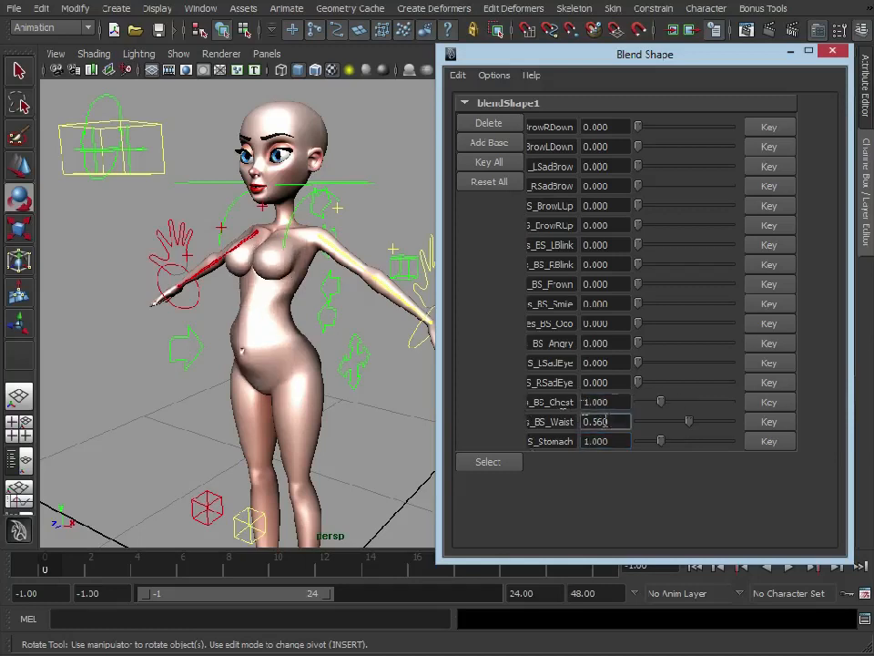
{"action": "type", "text": "1"}
{"action": "key", "text": "Return"}
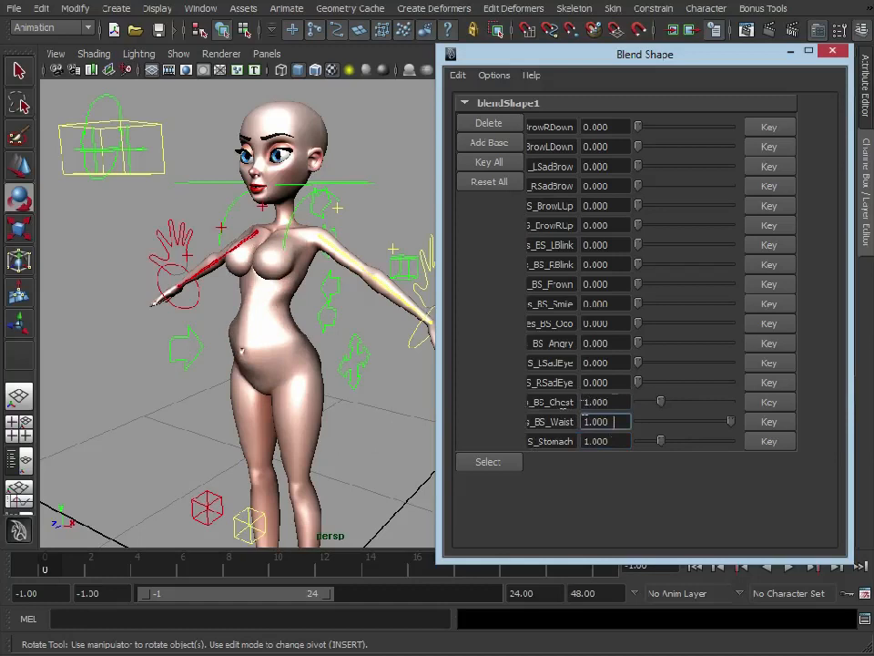
Step: Reset the Waist, Chest and Stomach target weights to 0 and close the Blend Shape editor
{"action": "left_click_drag", "start_coordinate": [729, 422], "coordinate": [593, 422]}
{"action": "left_click_drag", "start_coordinate": [662, 403], "coordinate": [585, 402]}
{"action": "left_click_drag", "start_coordinate": [661, 447], "coordinate": [638, 443]}
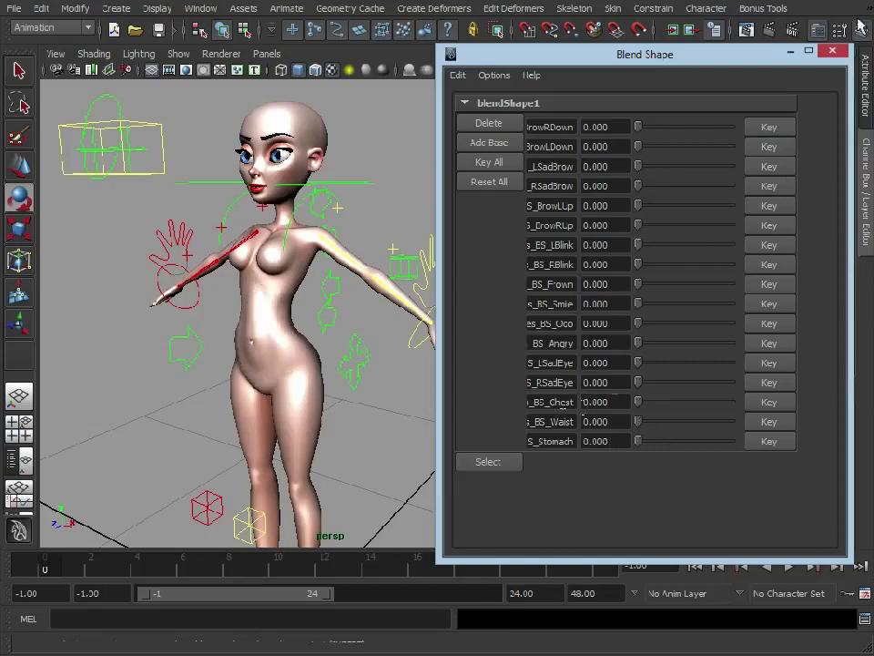
{"action": "left_click", "coordinate": [832, 50]}
Step: Select VDoll_Model and review the blendShape1 target channels listed among its inputs
{"action": "left_click", "coordinate": [432, 202]}
{"action": "right_click_drag", "start_coordinate": [504, 387], "coordinate": [408, 371], "text": "alt"}
{"action": "middle_click_drag", "start_coordinate": [408, 372], "coordinate": [459, 306], "text": "alt"}
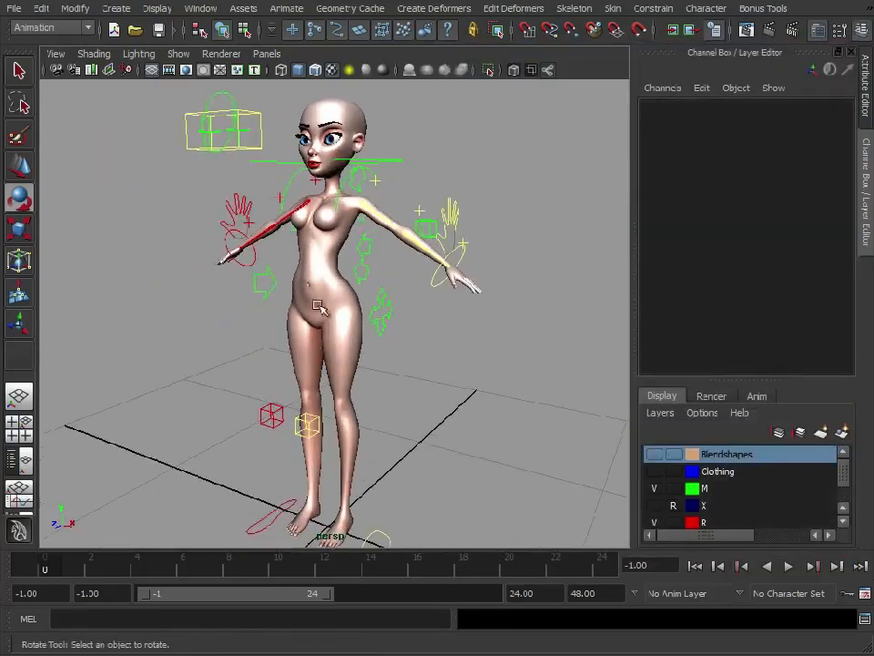
{"action": "right_click_drag", "start_coordinate": [323, 304], "coordinate": [359, 218], "text": "alt"}
{"action": "middle_click_drag", "start_coordinate": [359, 219], "coordinate": [377, 302], "text": "alt"}
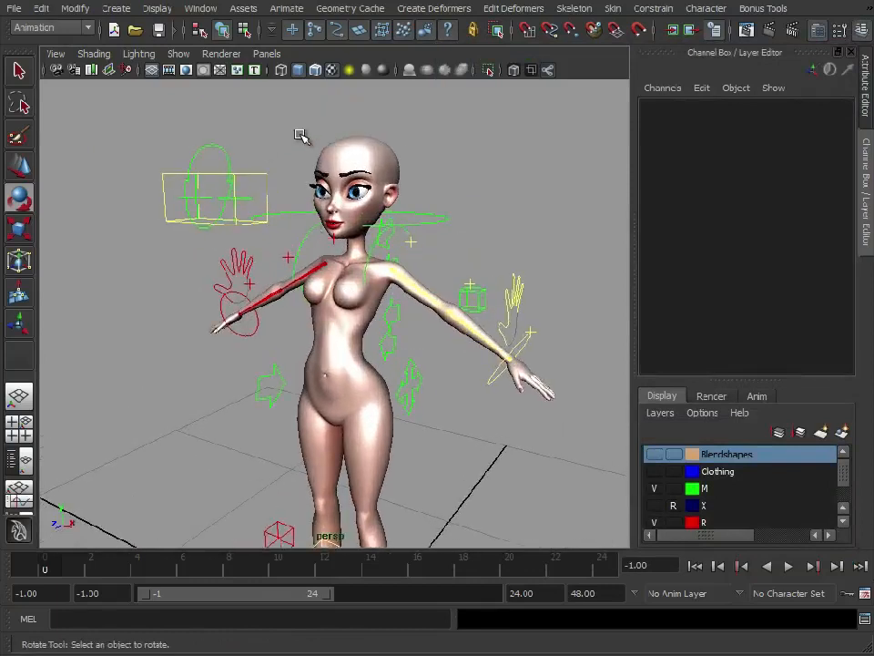
{"action": "left_click", "coordinate": [383, 152]}
{"action": "left_click", "coordinate": [683, 312]}
{"action": "scroll", "coordinate": [753, 289], "scroll_direction": "down", "scroll_amount": 5}
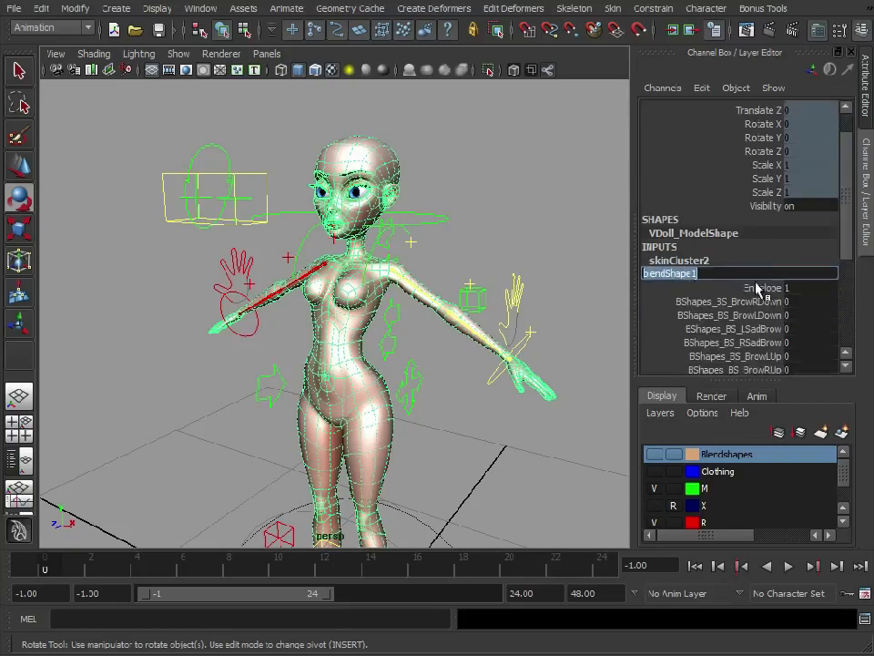
{"action": "scroll", "coordinate": [831, 267], "scroll_direction": "down", "scroll_amount": 2}
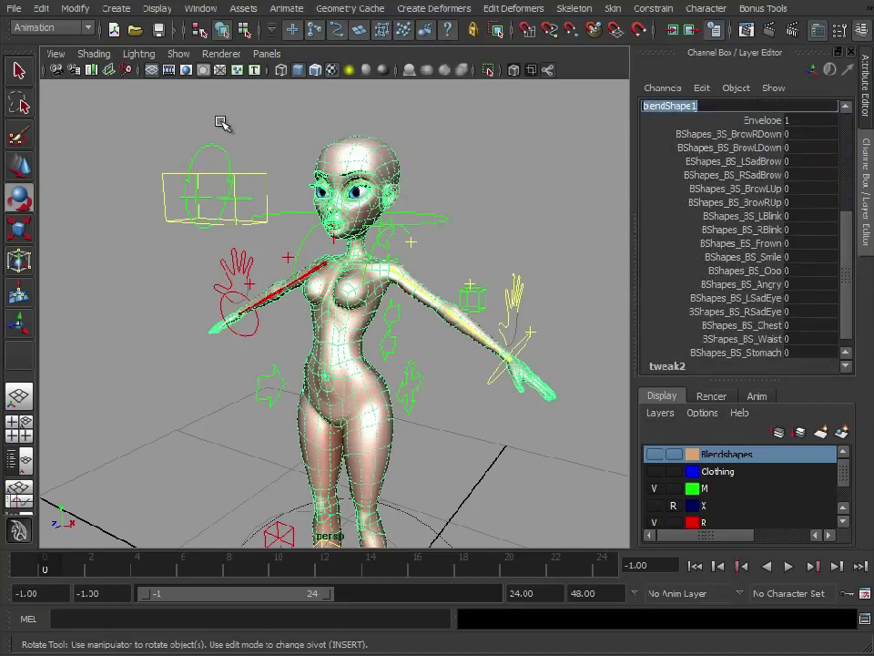
Step: Test the head rig by moving HeadControls up and sideways, and undo the move
{"action": "left_click", "coordinate": [200, 149]}
{"action": "key", "text": "w"}
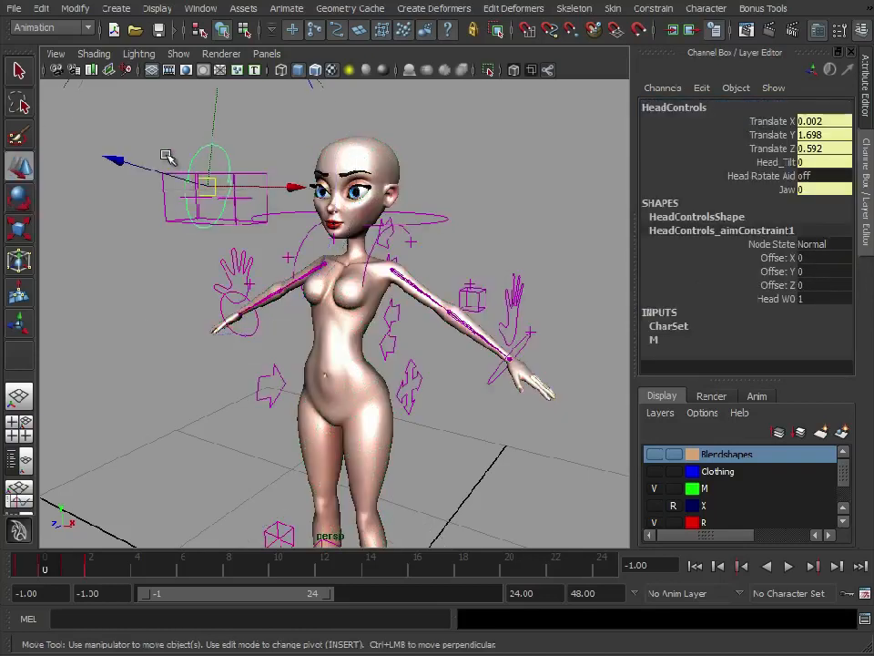
{"action": "left_click_drag", "start_coordinate": [209, 191], "coordinate": [241, 158]}
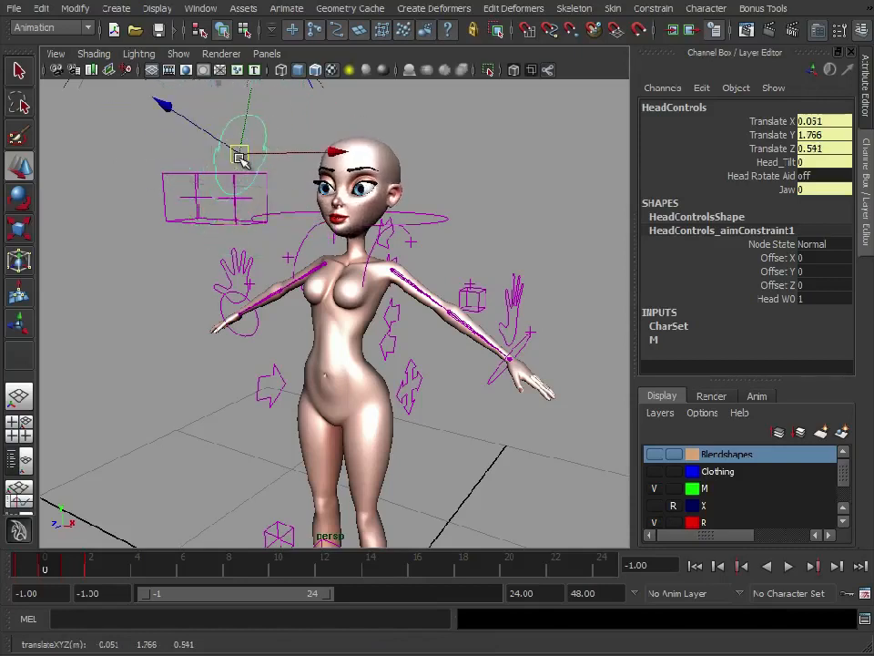
{"action": "key", "text": "ctrl+z"}
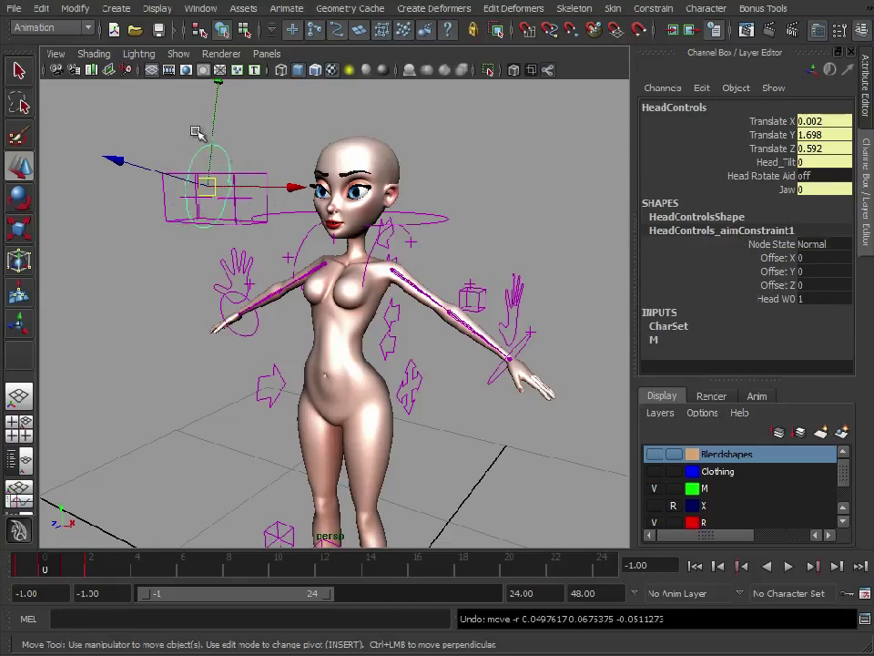
Step: Compare the model's blendShape1 inputs with the HeadControls channels and check the attribute commands available for the control
{"action": "left_click", "coordinate": [397, 162]}
{"action": "left_click", "coordinate": [706, 312]}
{"action": "left_click_drag", "start_coordinate": [189, 116], "coordinate": [217, 145]}
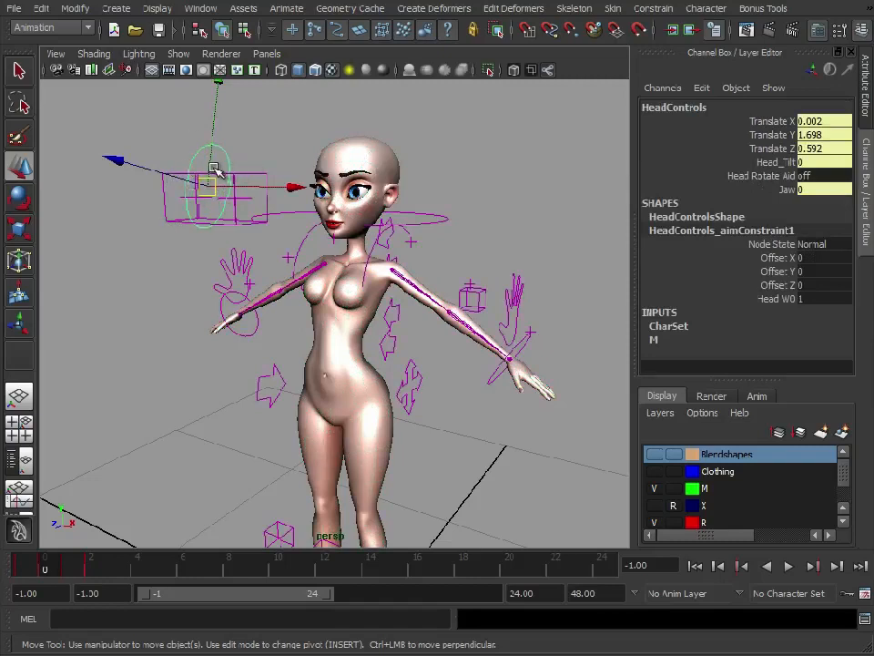
{"action": "left_click", "coordinate": [78, 10]}
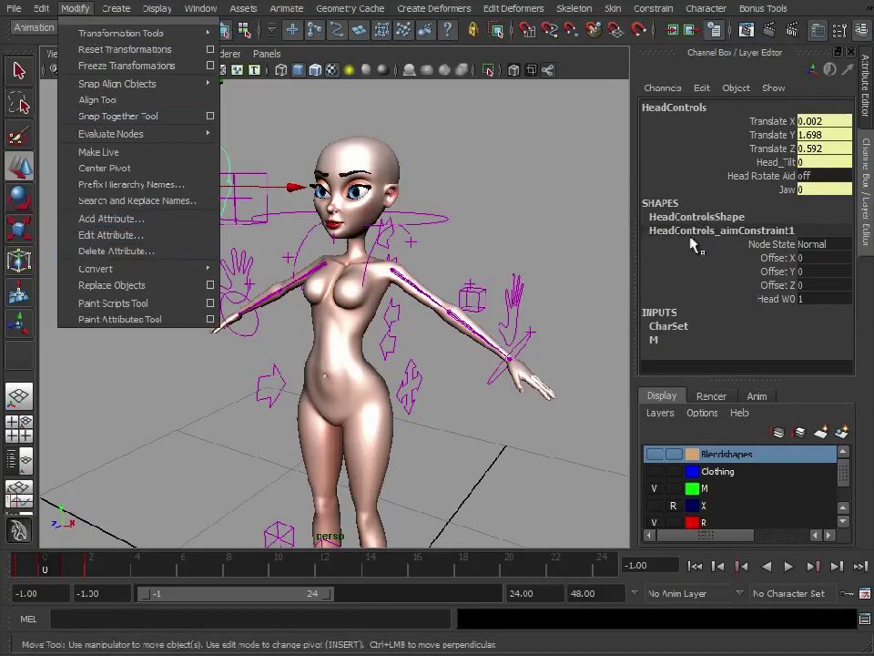
{"action": "left_click", "coordinate": [447, 170]}
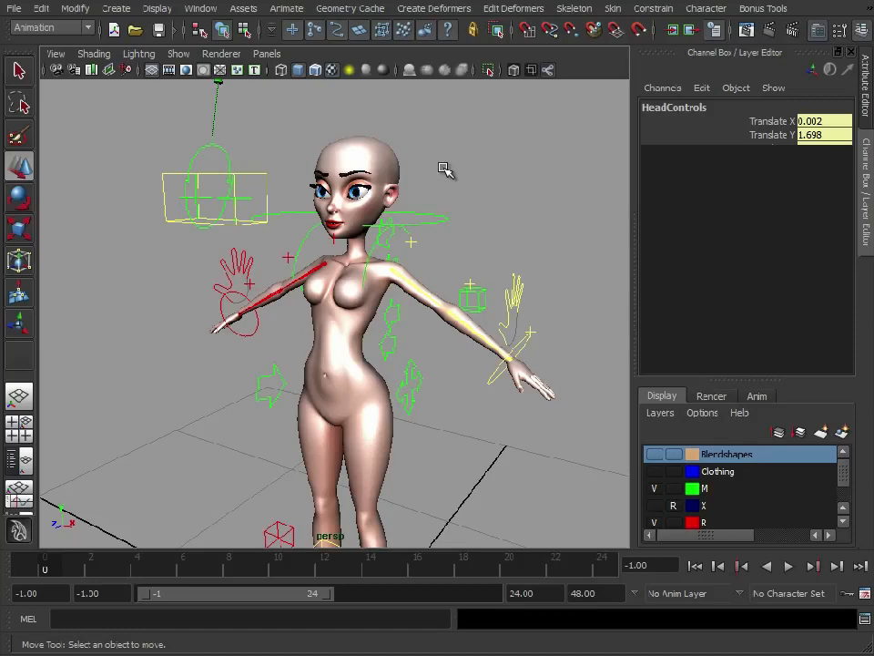
Step: Make the Clothing layer visible
{"action": "left_click", "coordinate": [654, 471]}
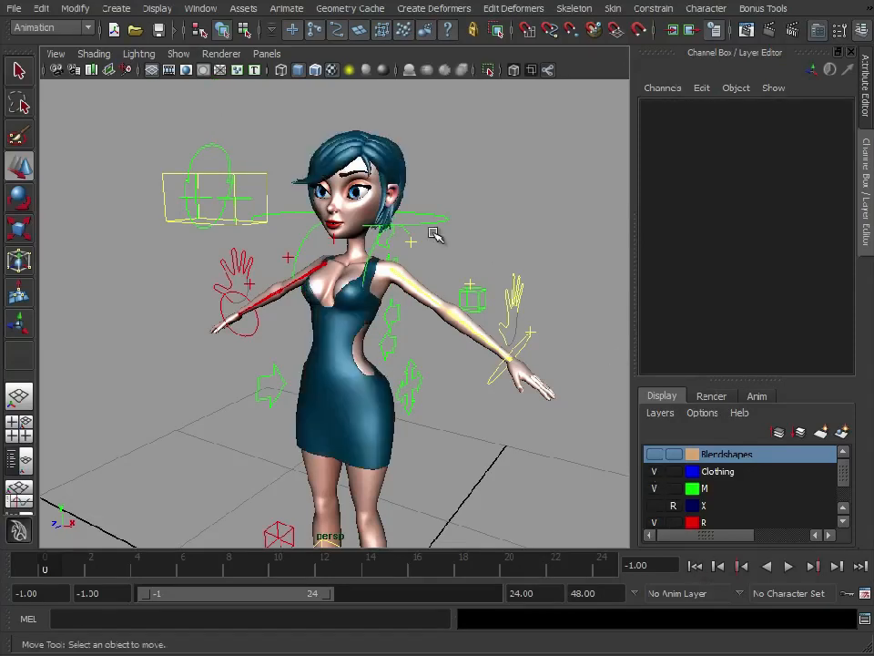
{"action": "mouse_move", "coordinate": [297, 347]}
{"action": "left_mouse_down", "text": "alt"}
{"action": "mouse_move", "coordinate": [364, 315]}
{"action": "mouse_move", "coordinate": [293, 333]}
{"action": "left_mouse_up", "text": "alt"}
{"action": "key", "text": "w"}
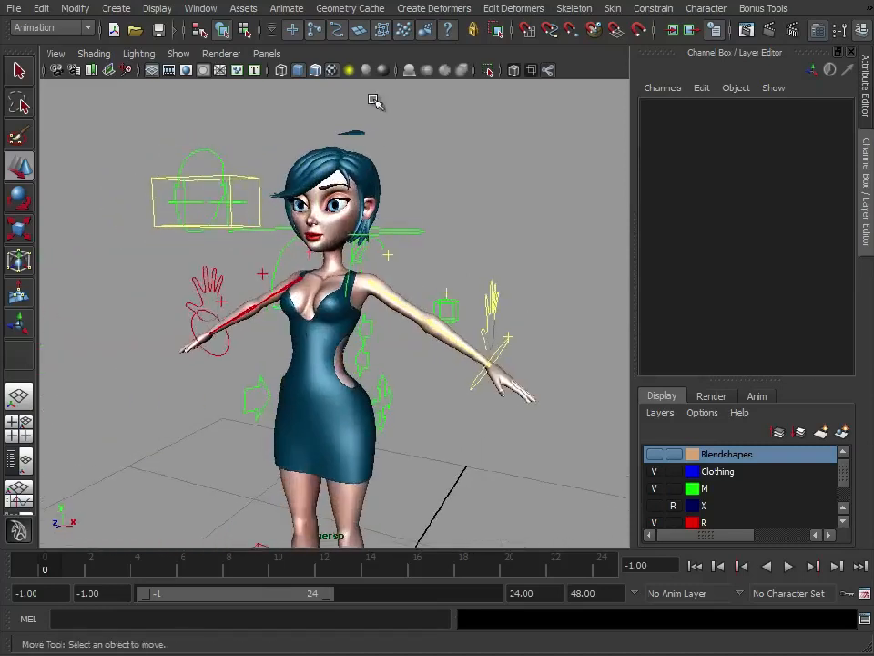
Step: Test how the hair follows the head by moving HeadControls twice, undoing each move
{"action": "left_click", "coordinate": [211, 196]}
{"action": "left_click_drag", "start_coordinate": [209, 197], "coordinate": [248, 129]}
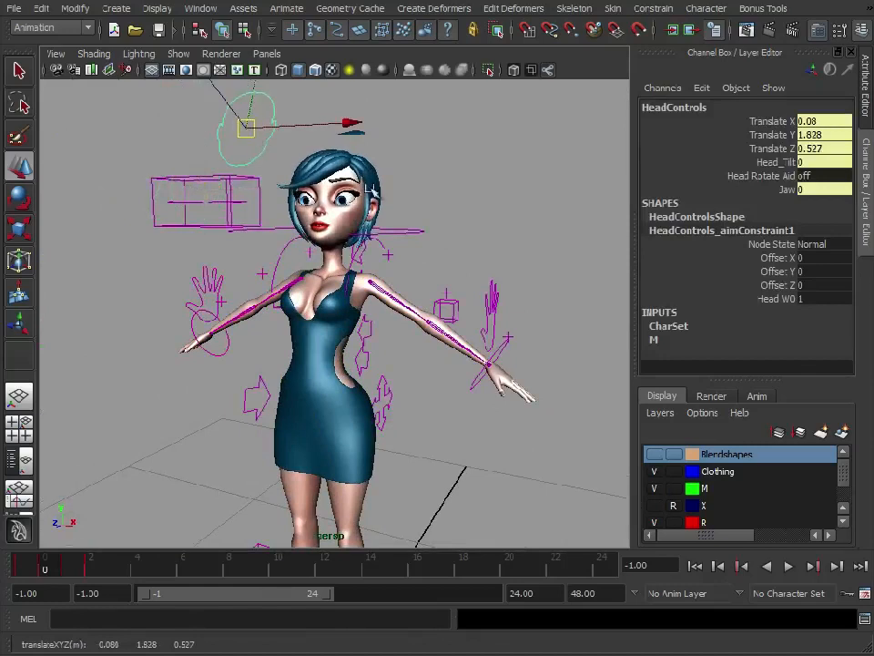
{"action": "key", "text": "ctrl+z"}
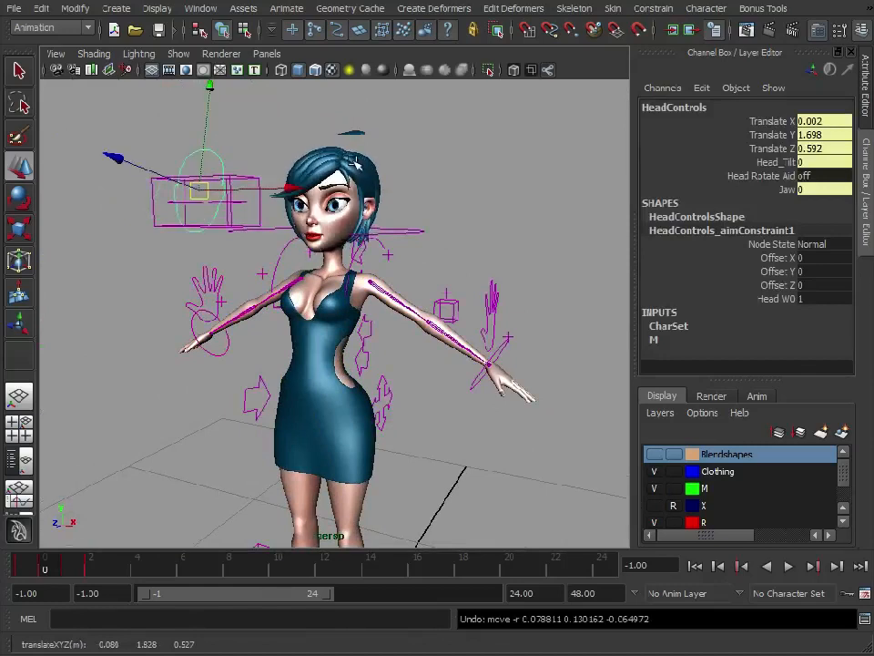
{"action": "left_click_drag", "start_coordinate": [205, 200], "coordinate": [206, 152]}
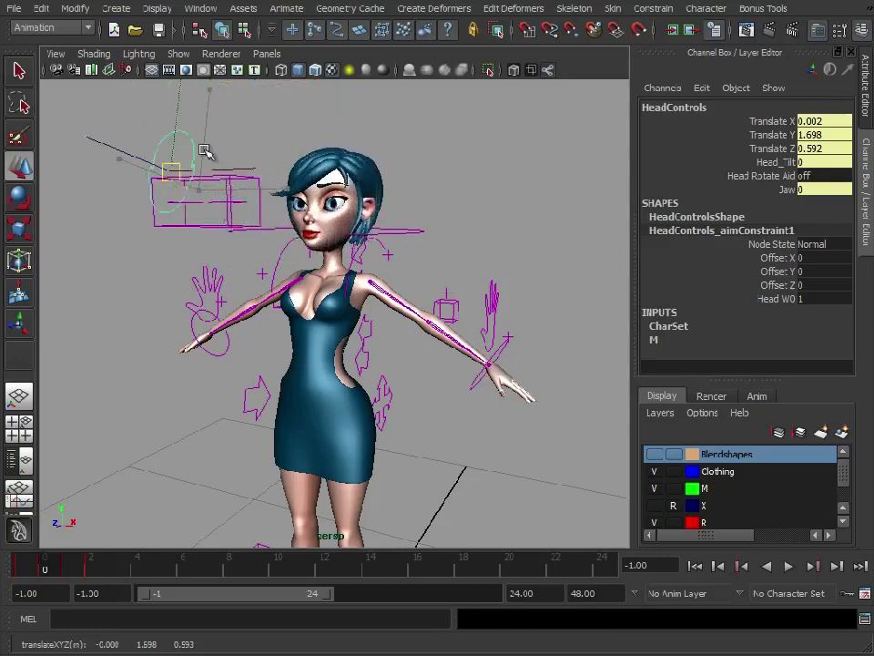
{"action": "key", "text": "ctrl+z"}
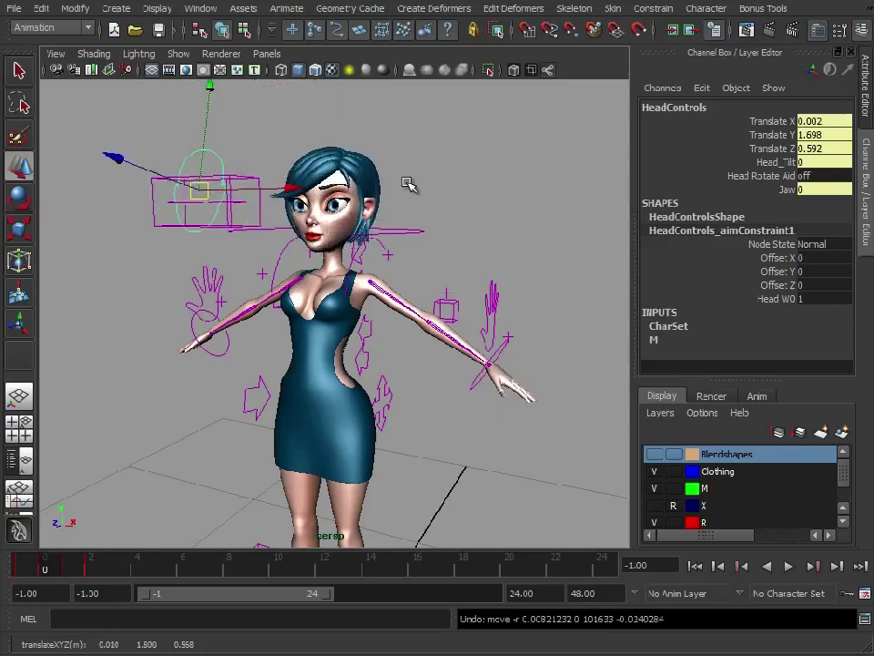
Step: Test how the dress follows the body by moving Move_Character, and undo the move
{"action": "left_click_drag", "start_coordinate": [432, 442], "coordinate": [424, 410], "text": "alt"}
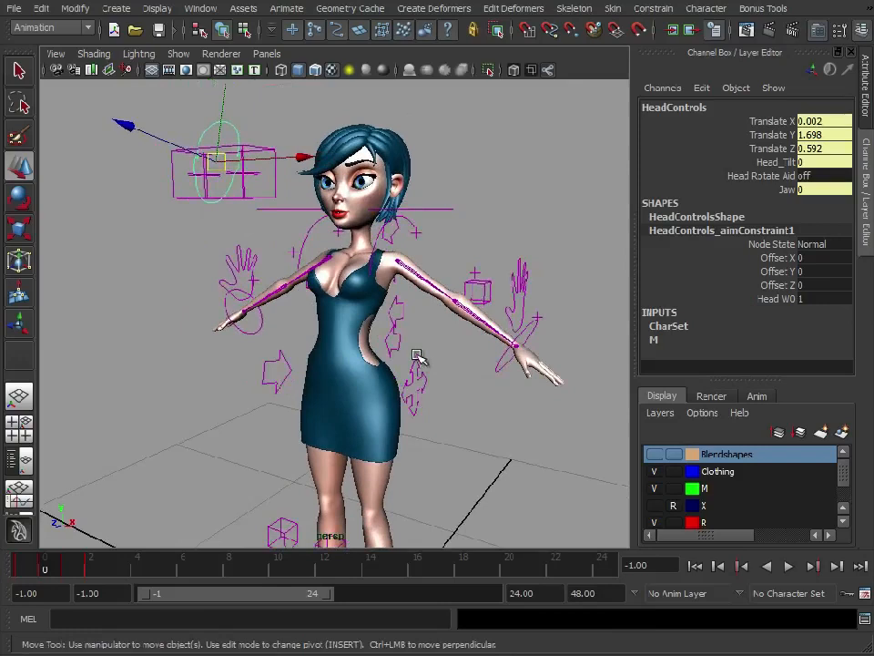
{"action": "left_click_drag", "start_coordinate": [416, 358], "coordinate": [430, 395]}
{"action": "left_click_drag", "start_coordinate": [344, 368], "coordinate": [309, 371]}
{"action": "key", "text": "ctrl+z"}
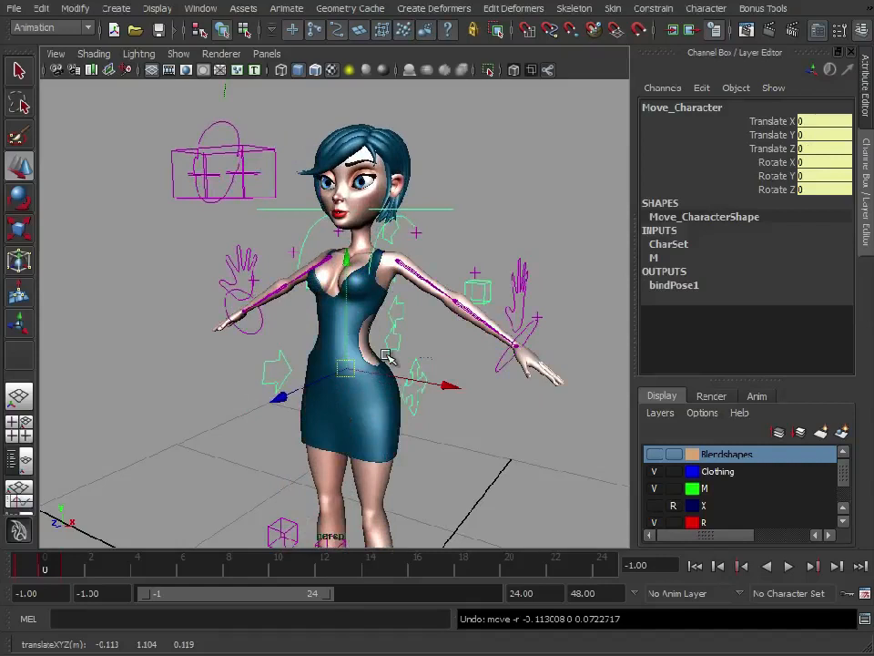
{"action": "middle_click_drag", "start_coordinate": [375, 412], "coordinate": [356, 387], "text": "alt"}
{"action": "right_click_drag", "start_coordinate": [364, 387], "coordinate": [474, 401], "text": "alt"}
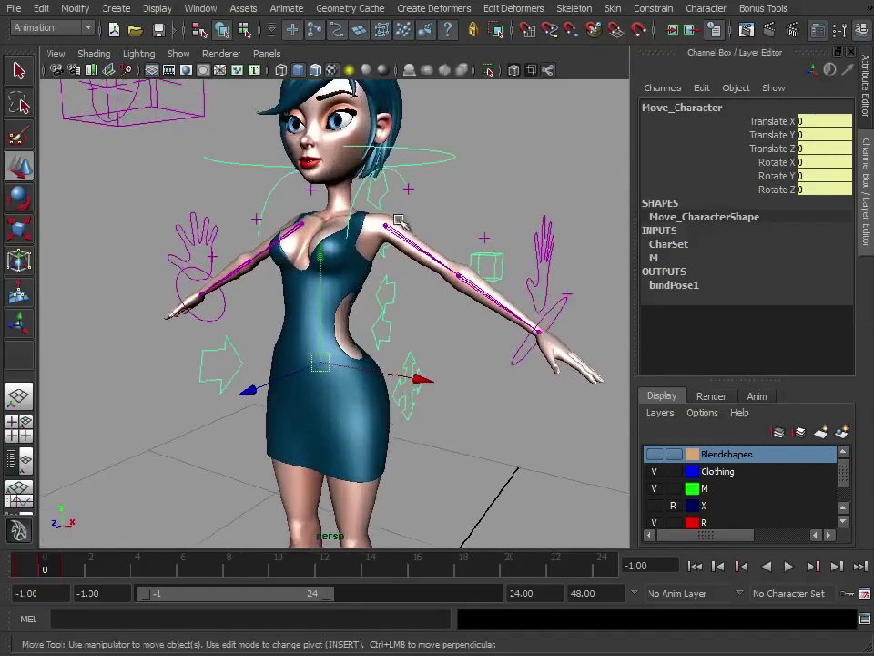
{"action": "left_click", "coordinate": [178, 54]}
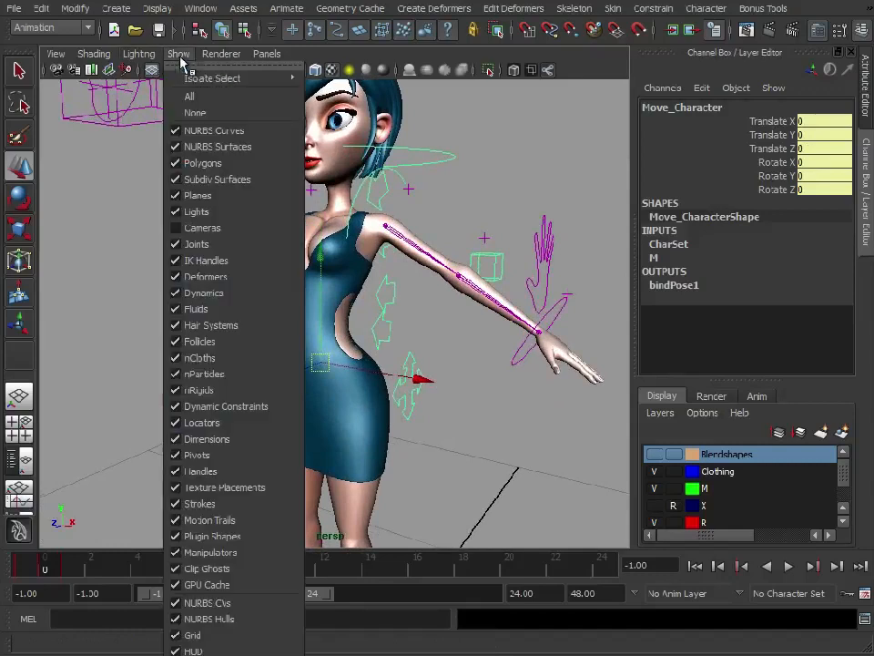
{"action": "left_click", "coordinate": [202, 227]}
{"action": "left_click", "coordinate": [343, 205]}
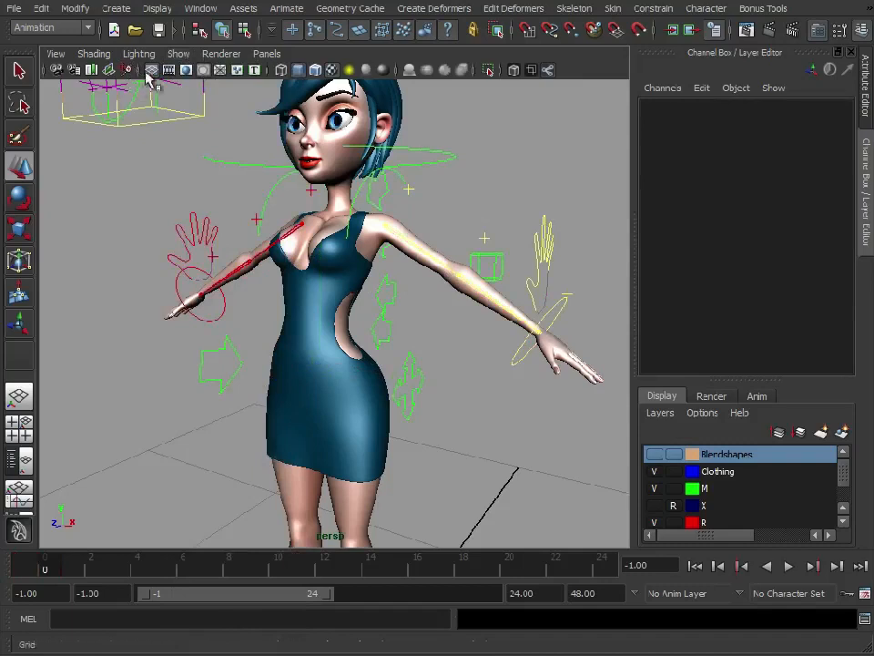
Step: Open the Outliner, expand CharRoot and Move_Character to select Root_Control, and close the Outliner
{"action": "left_click", "coordinate": [201, 8]}
{"action": "left_click", "coordinate": [252, 138]}
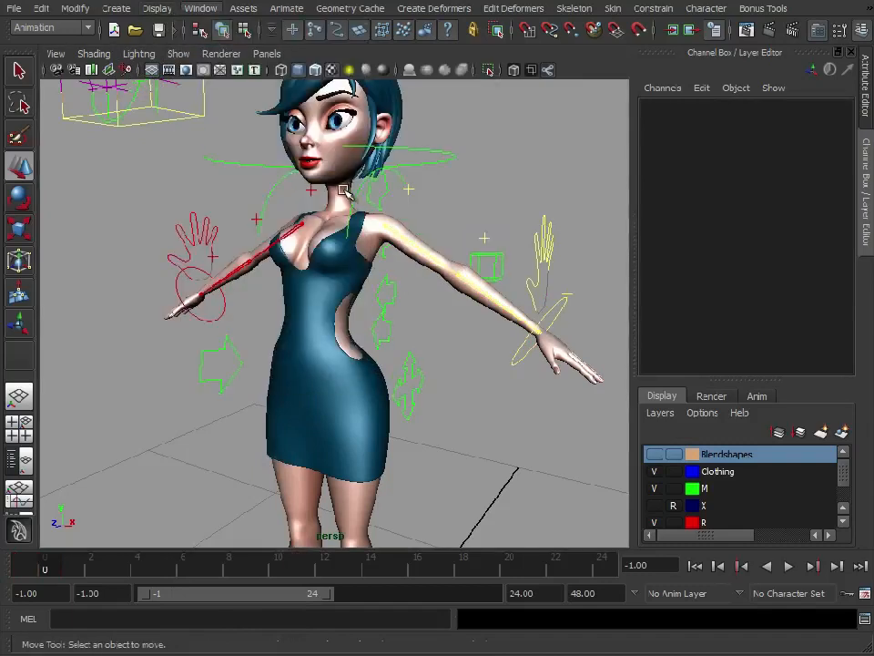
{"action": "left_click_drag", "start_coordinate": [502, 162], "coordinate": [661, 113]}
{"action": "left_click_drag", "start_coordinate": [872, 359], "coordinate": [806, 528]}
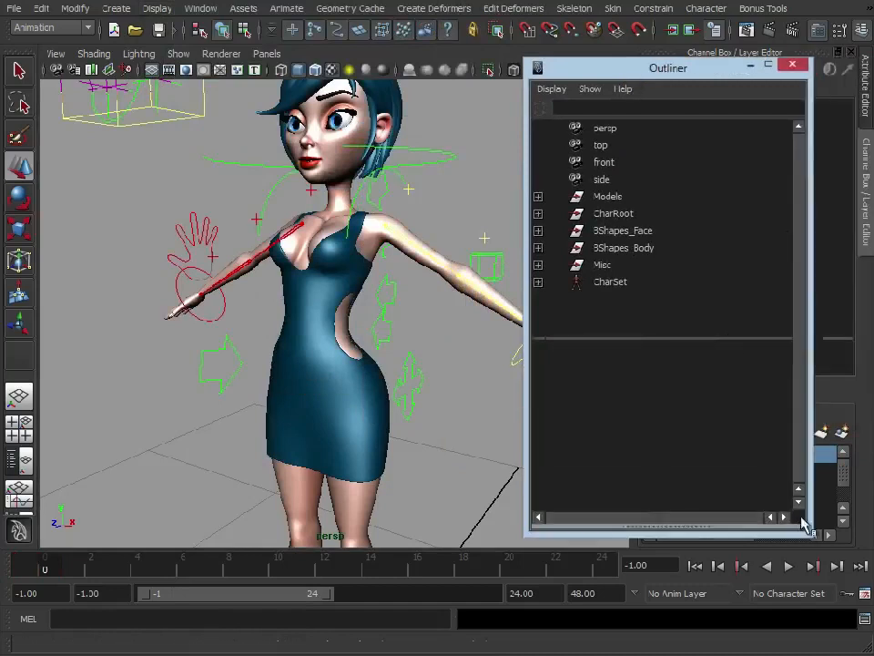
{"action": "left_click_drag", "start_coordinate": [666, 82], "coordinate": [699, 63]}
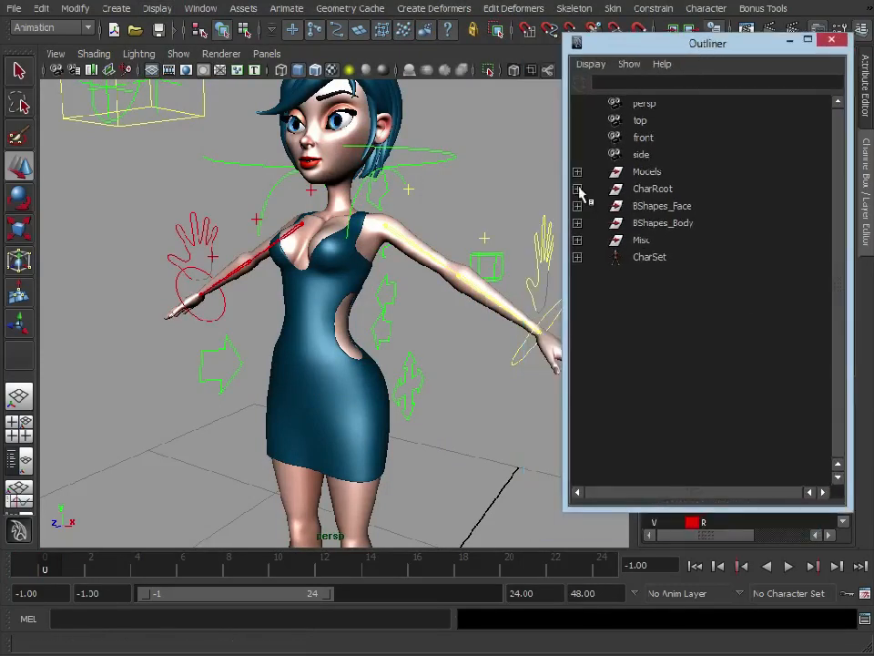
{"action": "left_click", "coordinate": [578, 189]}
{"action": "left_click", "coordinate": [578, 222]}
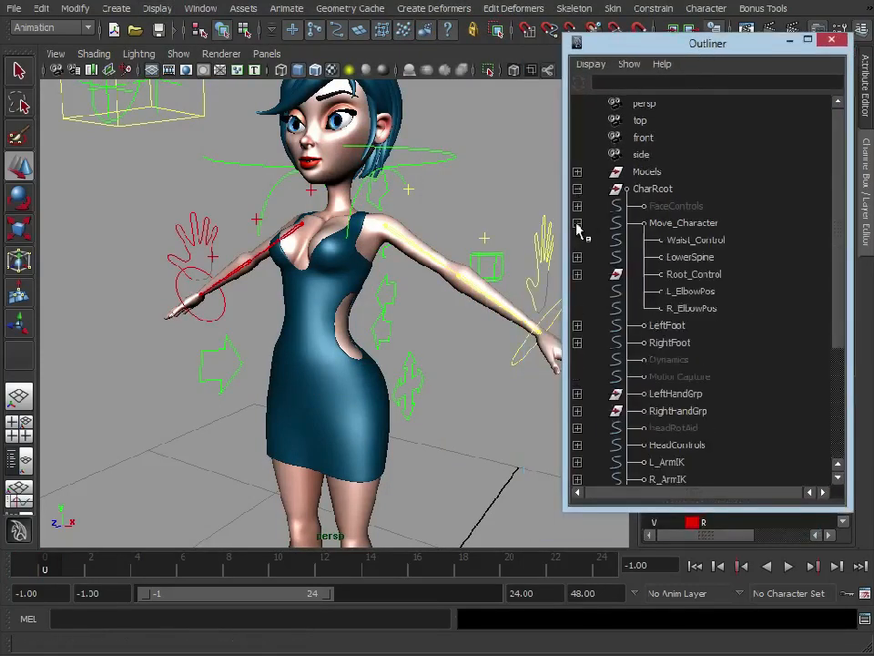
{"action": "left_click", "coordinate": [726, 275]}
{"action": "left_click", "coordinate": [831, 40]}
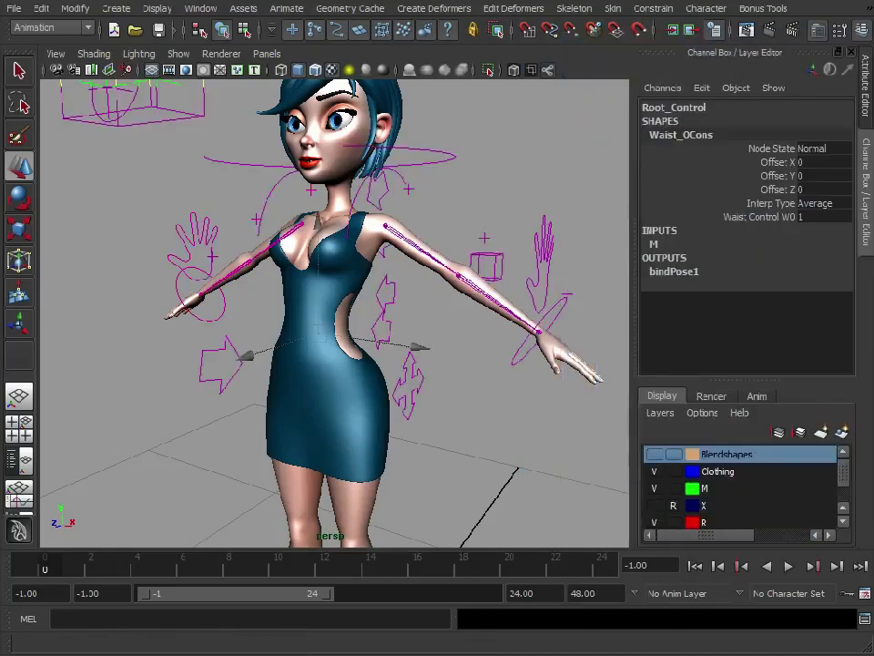
Step: Make the X skeleton layer visible and turn off its reference display mode
{"action": "left_click", "coordinate": [653, 505]}
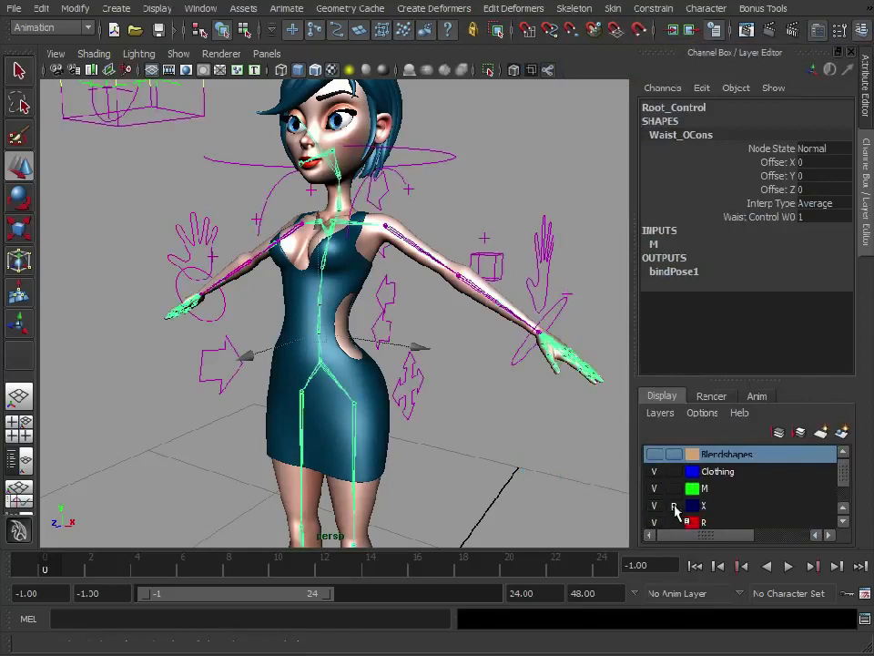
{"action": "left_click", "coordinate": [410, 318]}
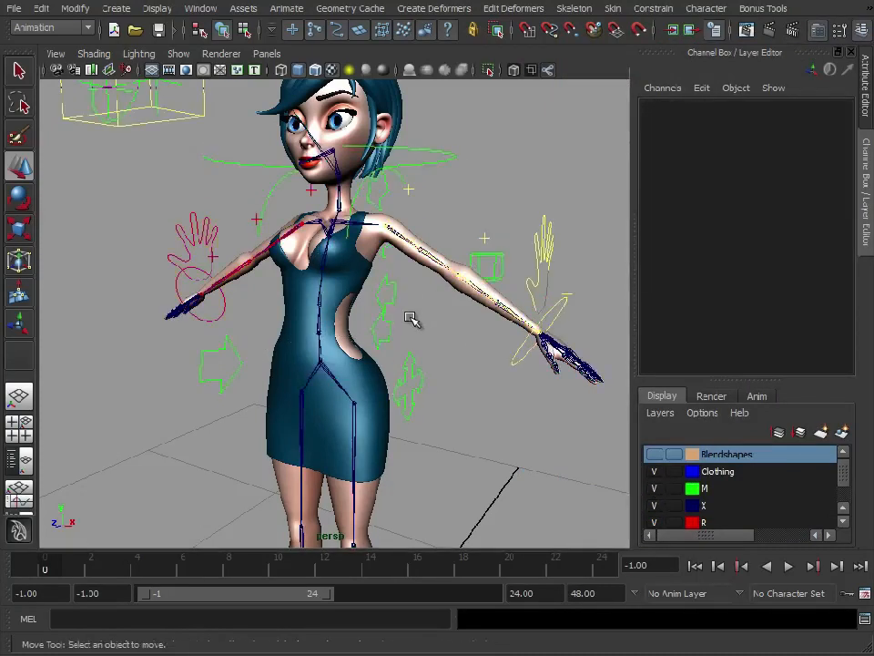
Step: Smooth bind the dress to the skeleton's root joint, keeping the current bind options
{"action": "left_click", "coordinate": [337, 279]}
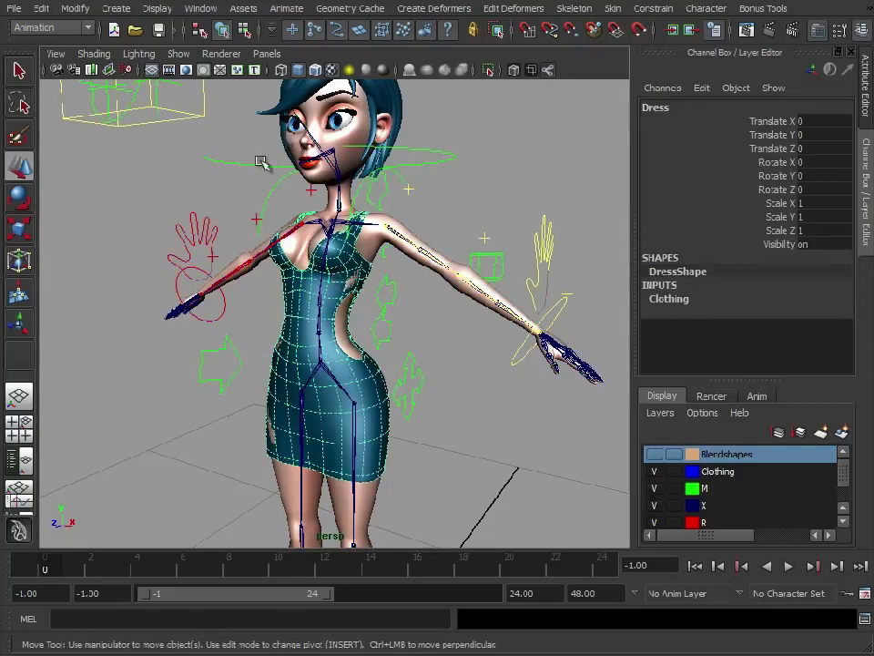
{"action": "left_click", "coordinate": [325, 365], "text": "shift"}
{"action": "left_click", "coordinate": [613, 9]}
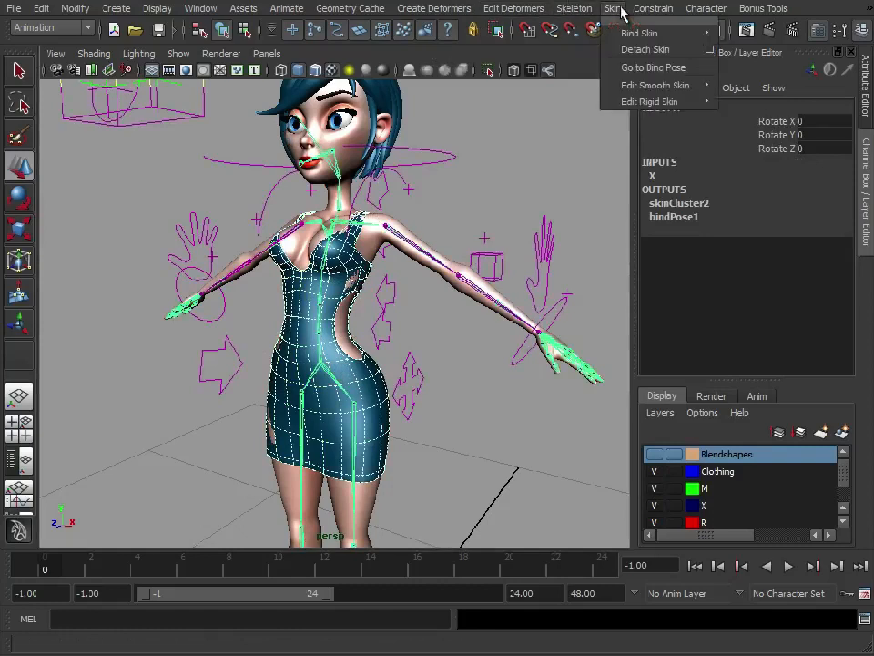
{"action": "mouse_move", "coordinate": [652, 88]}
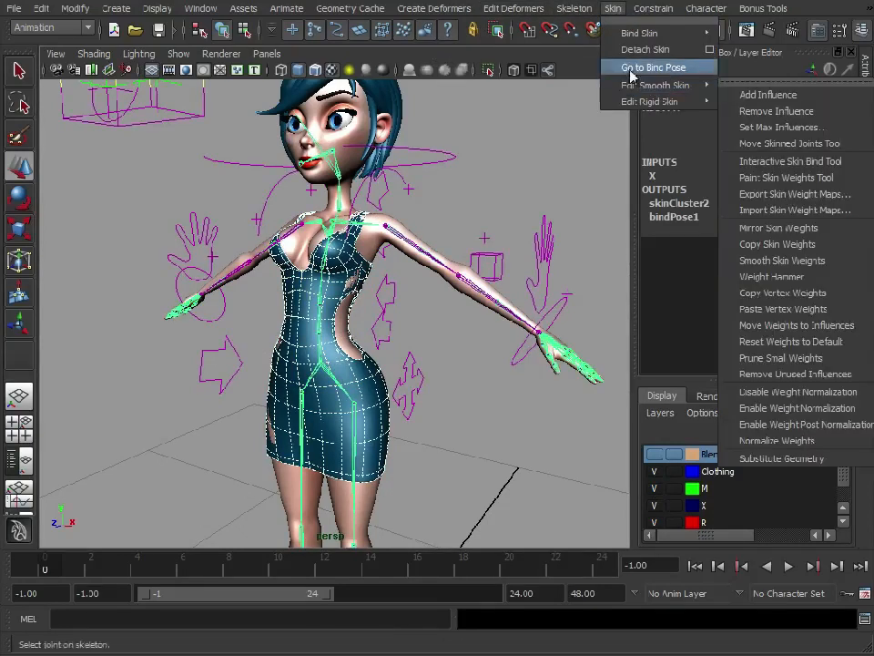
{"action": "mouse_move", "coordinate": [642, 34]}
{"action": "left_click", "coordinate": [833, 43]}
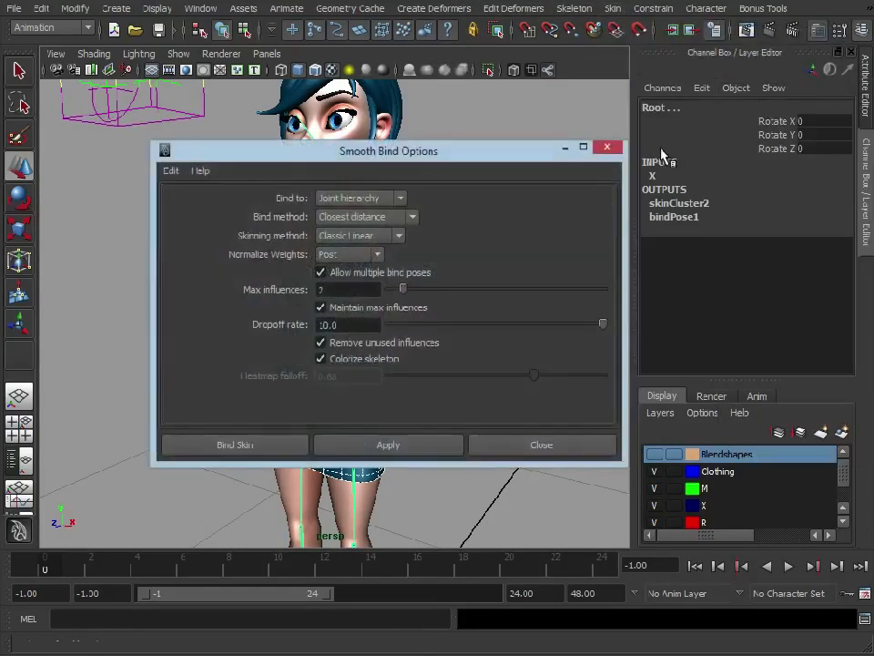
{"action": "left_click_drag", "start_coordinate": [425, 151], "coordinate": [635, 64]}
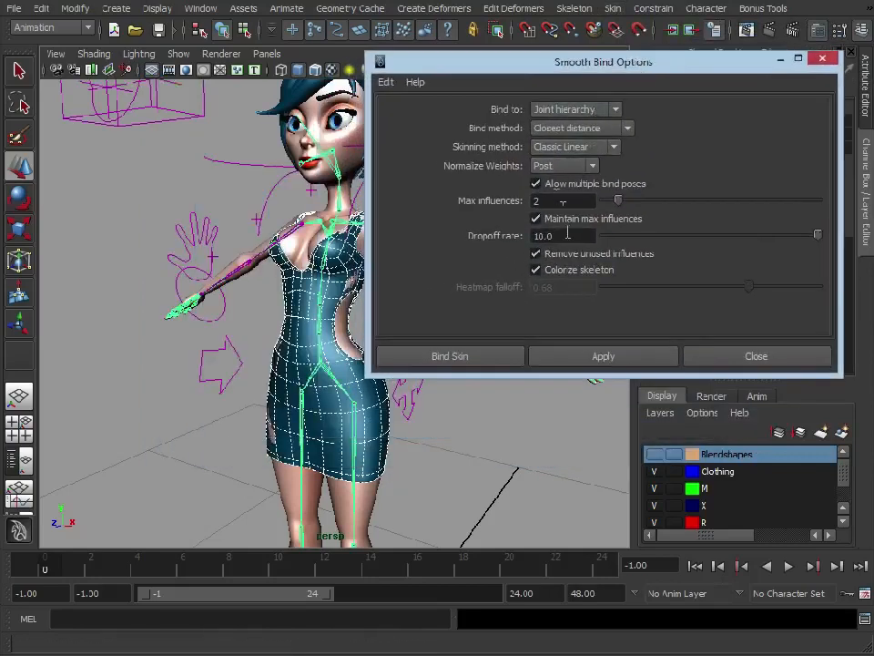
{"action": "left_click", "coordinate": [627, 361]}
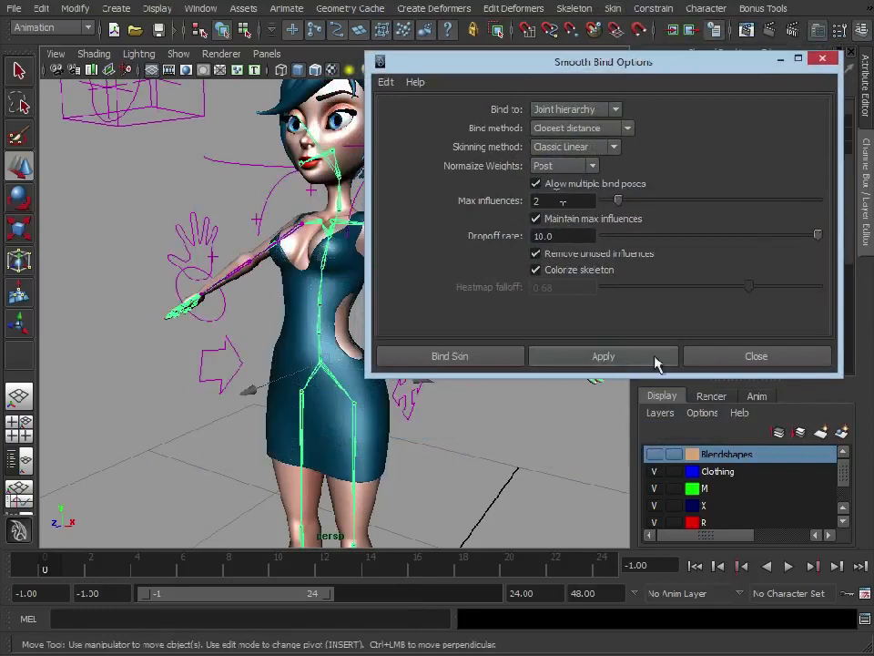
{"action": "left_click", "coordinate": [707, 357]}
Step: Test the dress binding by moving Move_Character freely, and undo the move
{"action": "left_click", "coordinate": [378, 380]}
{"action": "left_click_drag", "start_coordinate": [378, 381], "coordinate": [301, 375]}
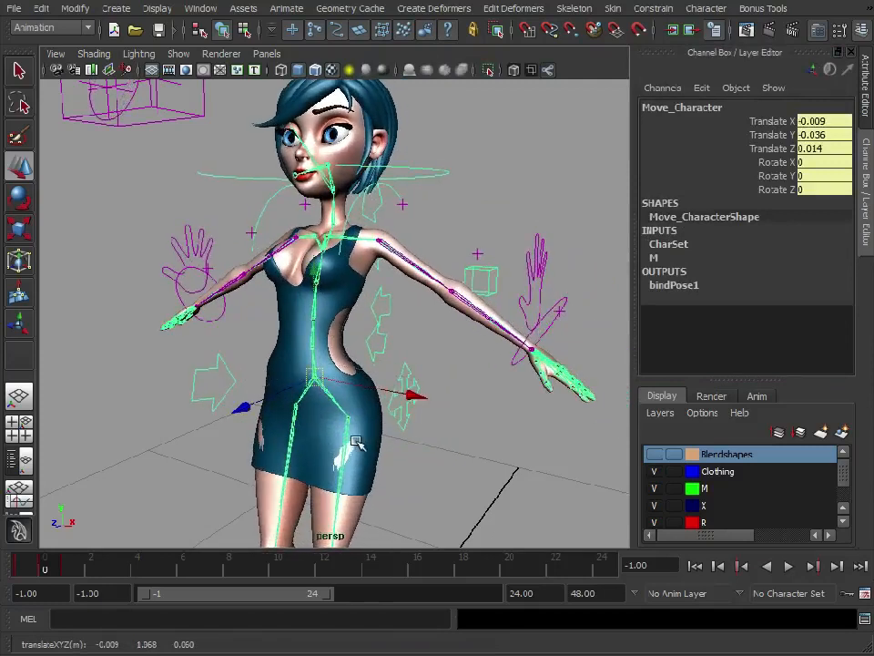
{"action": "key", "text": "ctrl+z"}
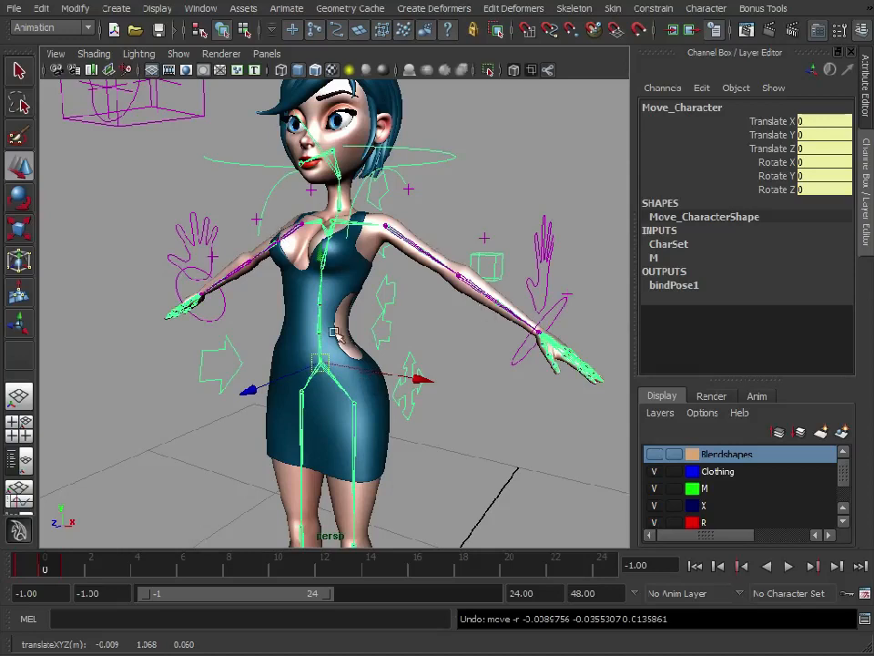
Step: Copy the skin weights from VDoll_Model to the dress
{"action": "left_click", "coordinate": [361, 278]}
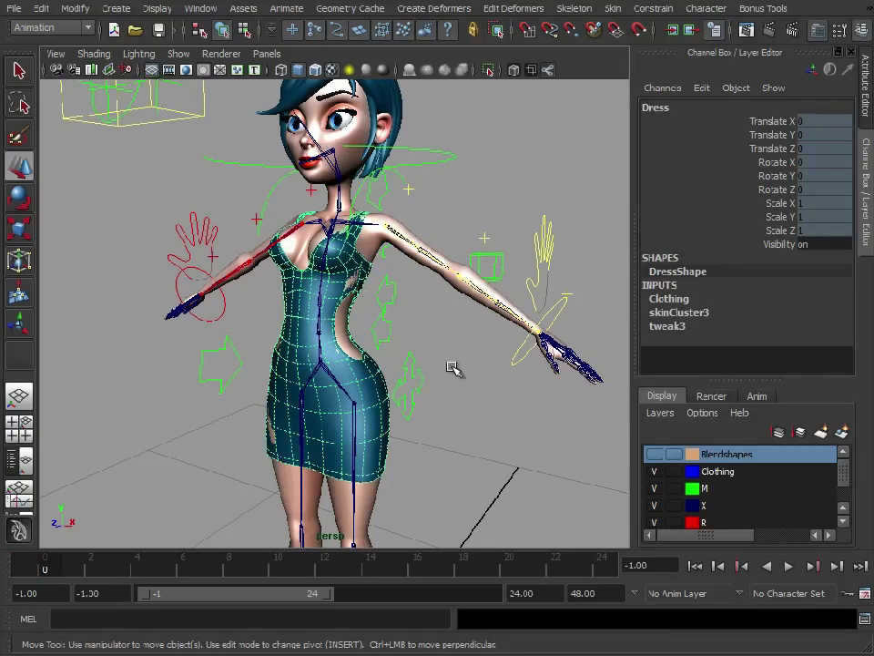
{"action": "left_click", "coordinate": [379, 248]}
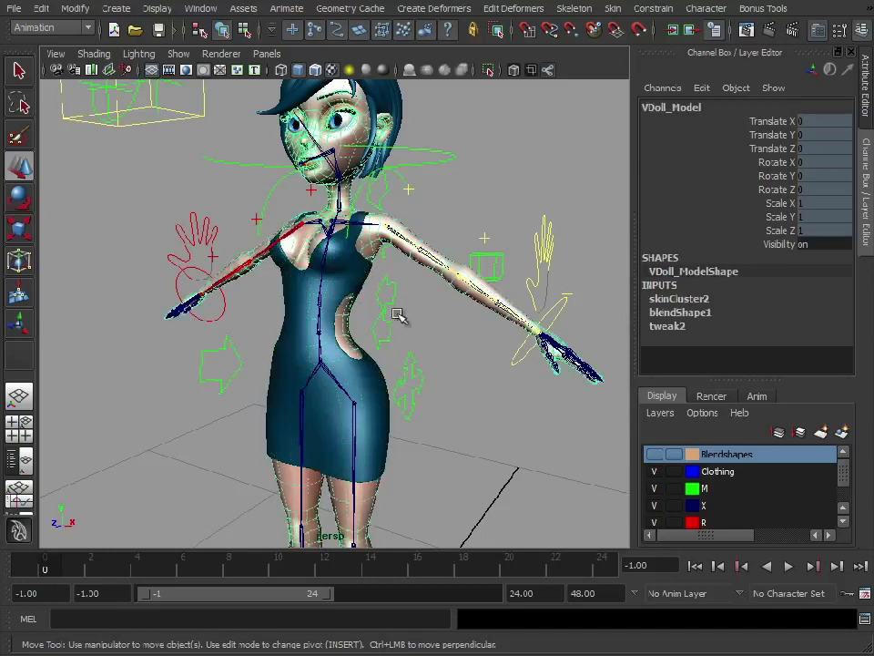
{"action": "left_click", "coordinate": [381, 365]}
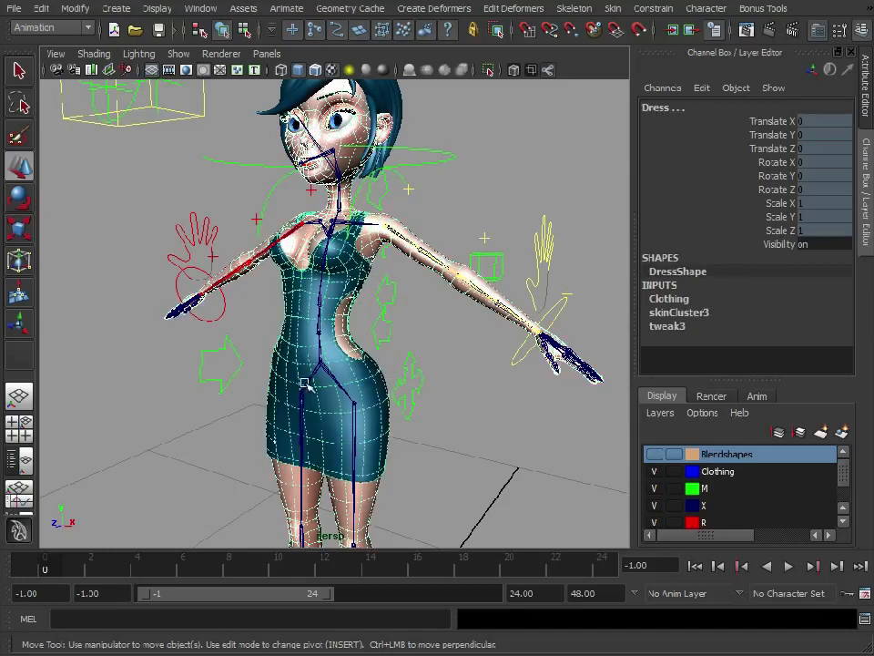
{"action": "left_click", "coordinate": [614, 11]}
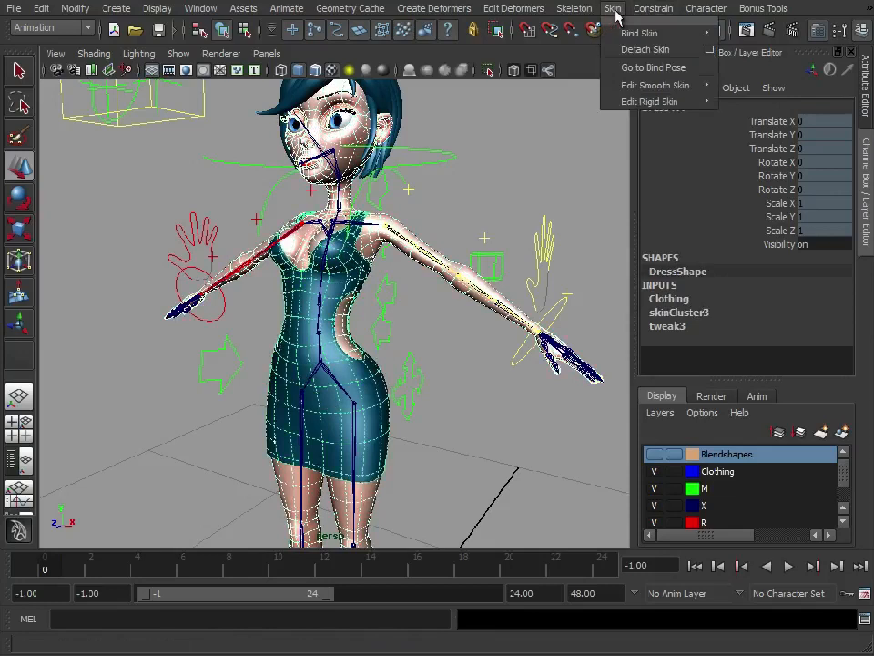
{"action": "mouse_move", "coordinate": [648, 86]}
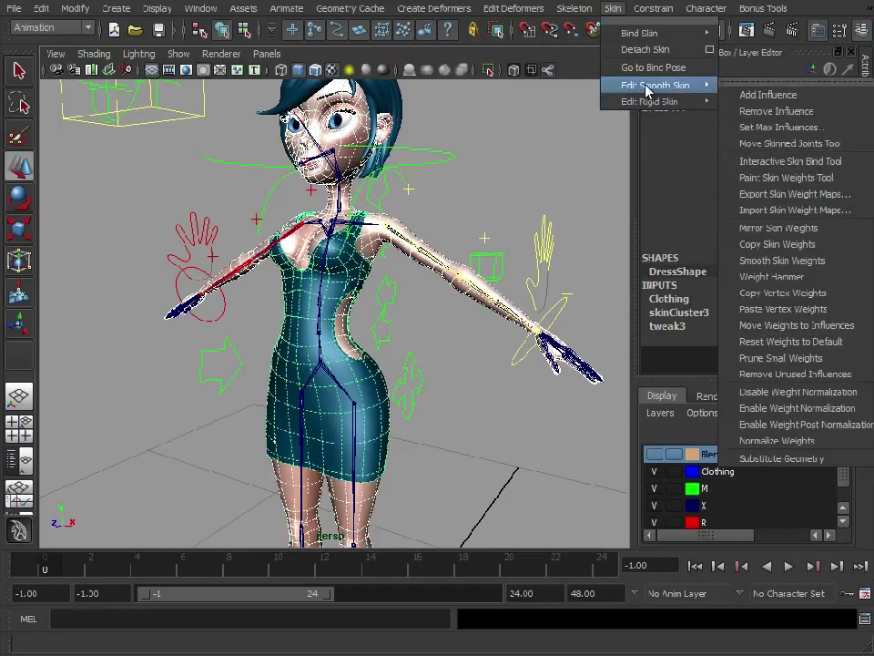
{"action": "left_click", "coordinate": [772, 244]}
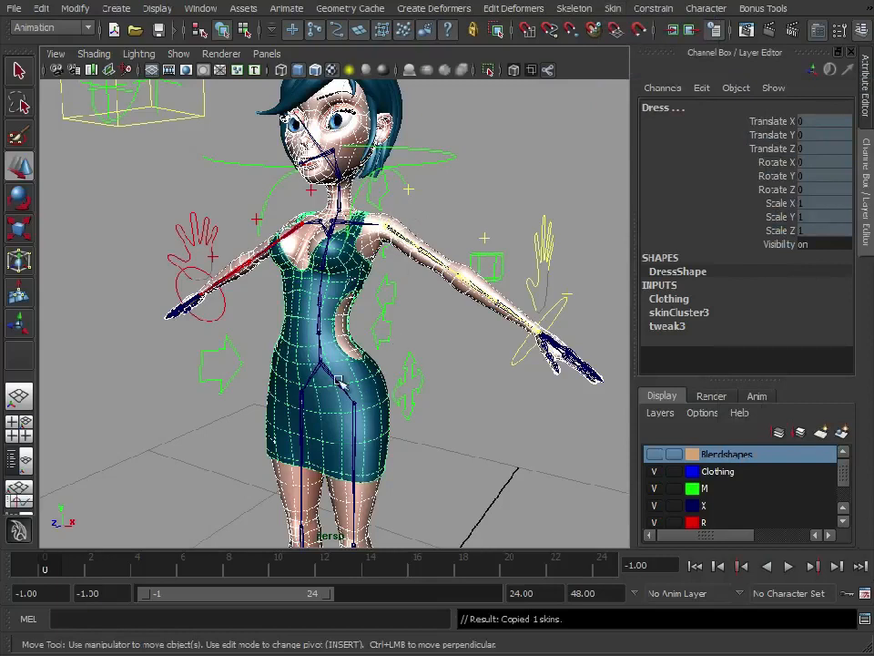
Step: Test the copied dress weights by moving Move_Character, undo the move, and clear the selection
{"action": "left_click", "coordinate": [412, 403]}
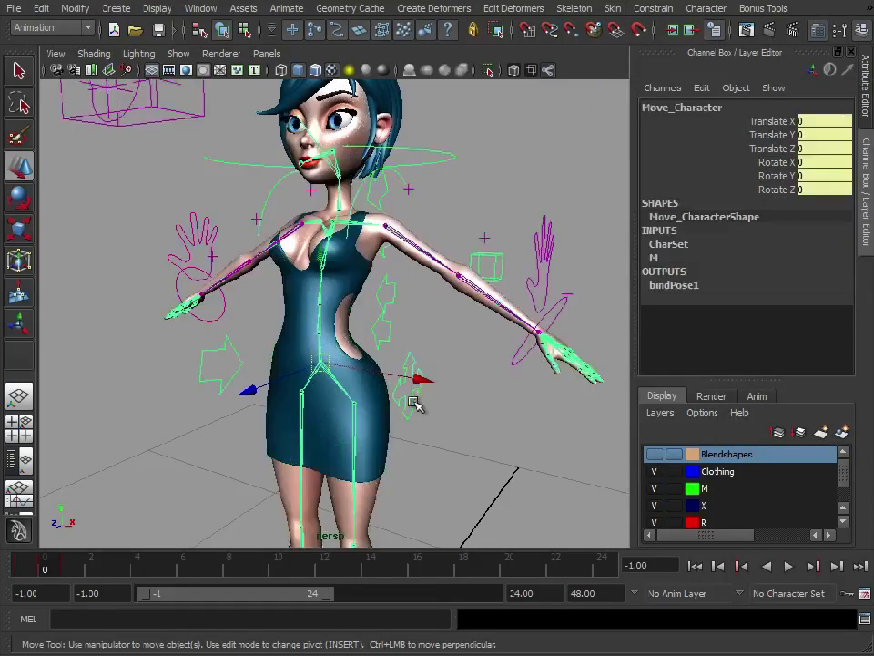
{"action": "mouse_move", "coordinate": [322, 366]}
{"action": "left_mouse_down"}
{"action": "mouse_move", "coordinate": [331, 405]}
{"action": "mouse_move", "coordinate": [359, 398]}
{"action": "mouse_move", "coordinate": [345, 383]}
{"action": "mouse_move", "coordinate": [316, 409]}
{"action": "mouse_move", "coordinate": [328, 386]}
{"action": "mouse_move", "coordinate": [319, 365]}
{"action": "left_mouse_up"}
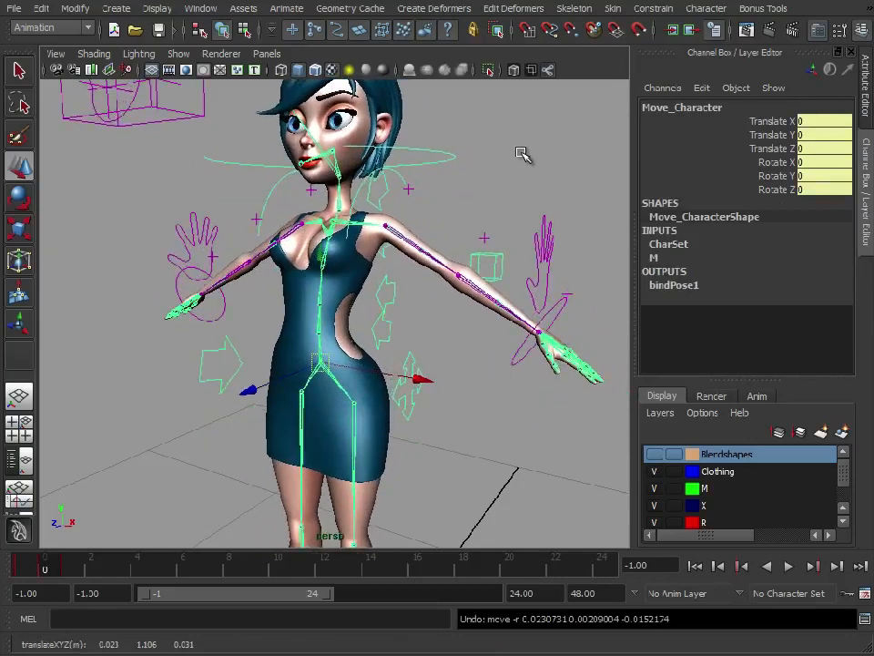
{"action": "left_click", "coordinate": [522, 153]}
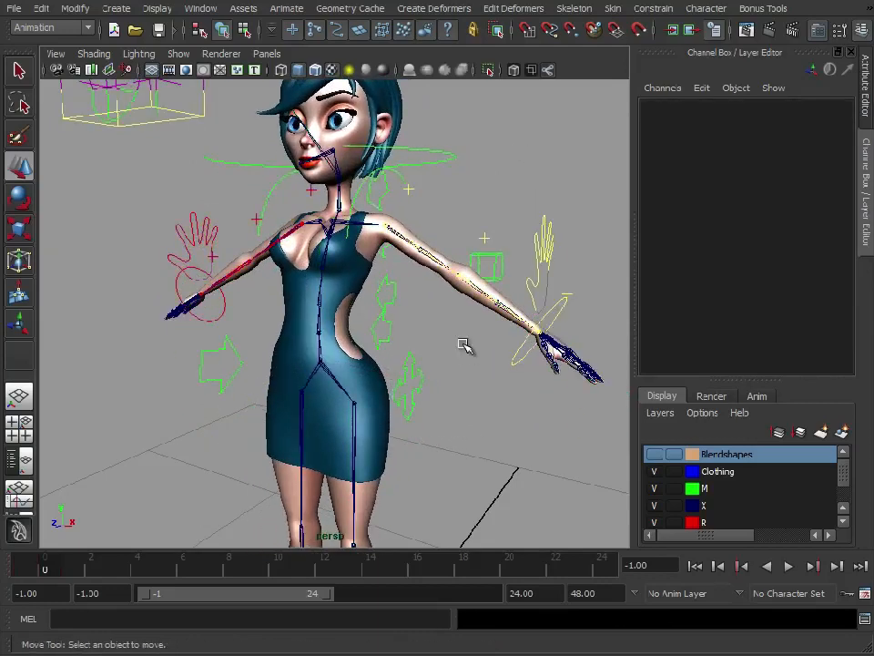
Step: Test the BShapes_BS_Stomach blend shape of VDoll_Model against the dress, return it to 0, and deselect the model
{"action": "left_click", "coordinate": [454, 260]}
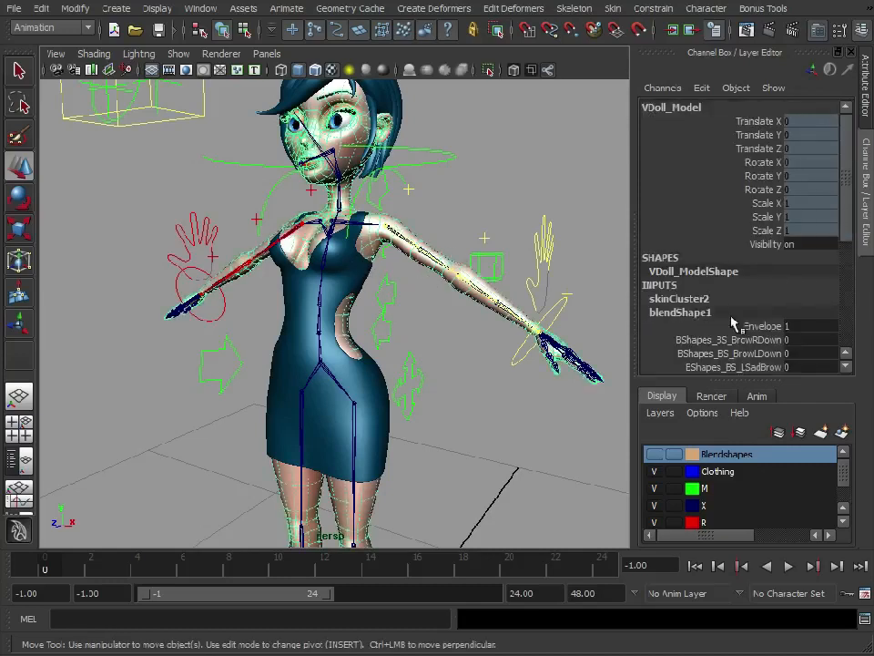
{"action": "left_click_drag", "start_coordinate": [845, 183], "coordinate": [845, 302]}
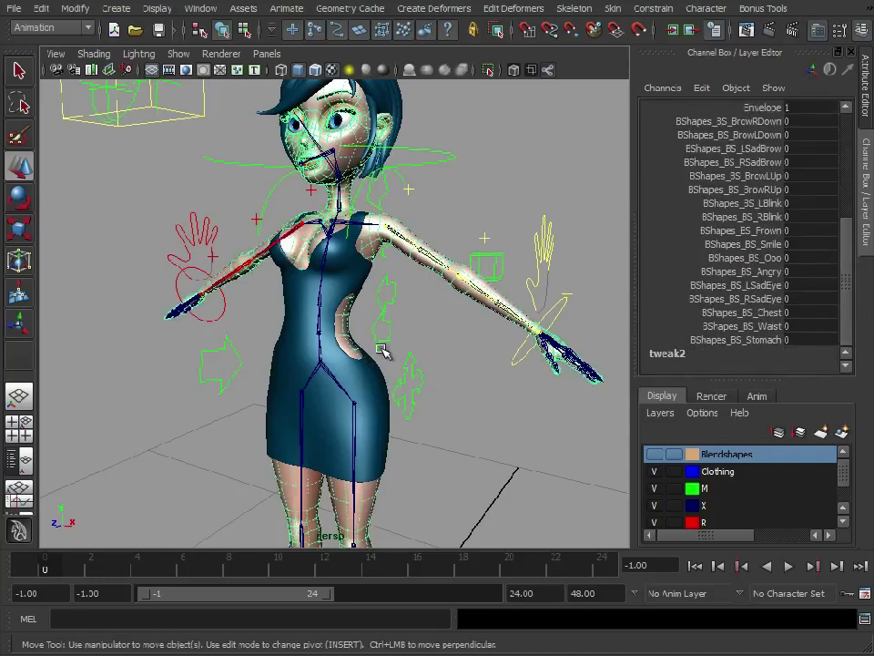
{"action": "left_click", "coordinate": [767, 340]}
{"action": "middle_click_drag", "start_coordinate": [447, 382], "coordinate": [424, 376]}
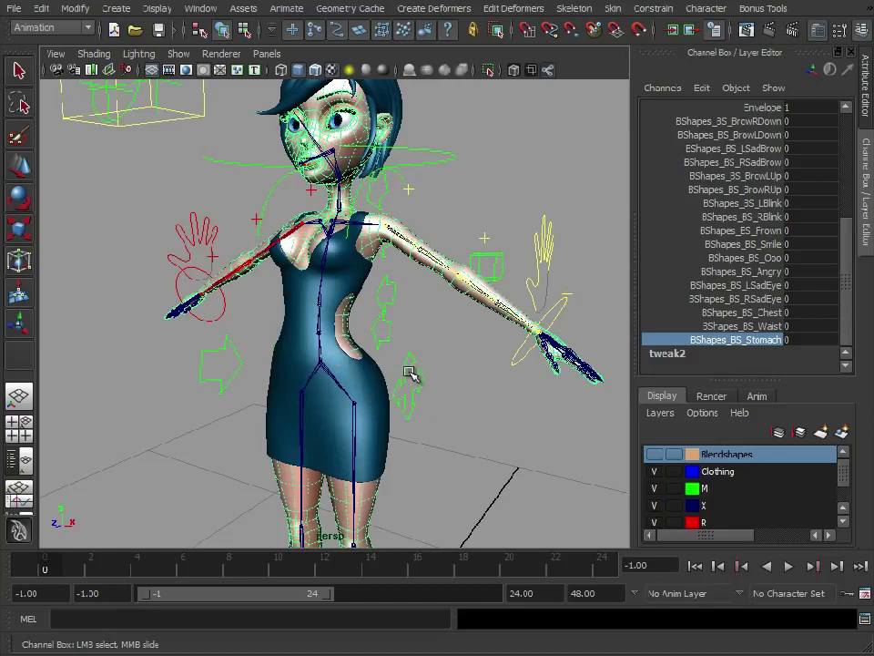
{"action": "middle_click_drag", "start_coordinate": [460, 346], "coordinate": [400, 350]}
{"action": "left_click", "coordinate": [436, 335]}
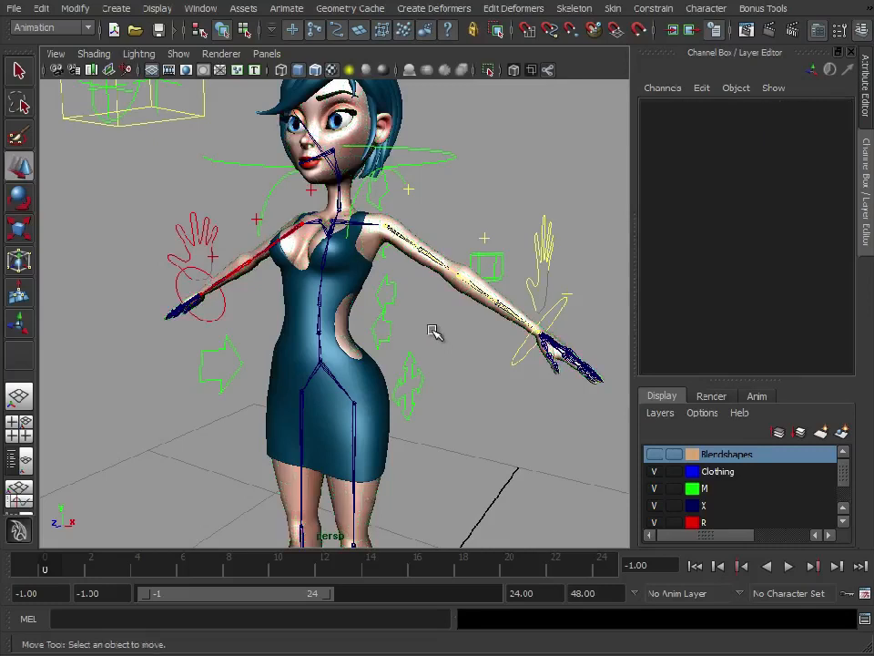
Step: Delete the construction history of the dress to remove its skin binding
{"action": "left_click", "coordinate": [382, 366]}
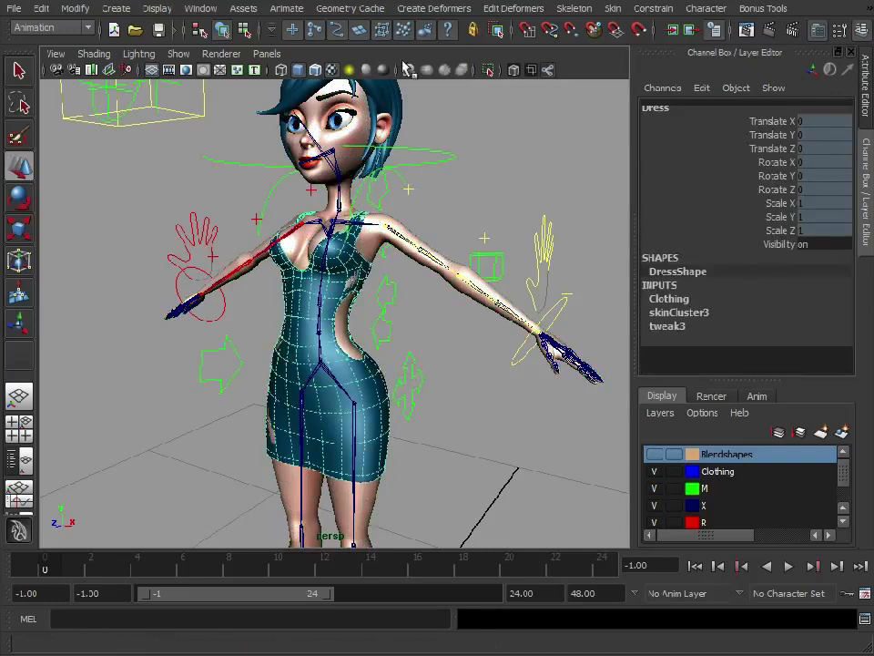
{"action": "left_click", "coordinate": [41, 8]}
{"action": "mouse_move", "coordinate": [108, 191]}
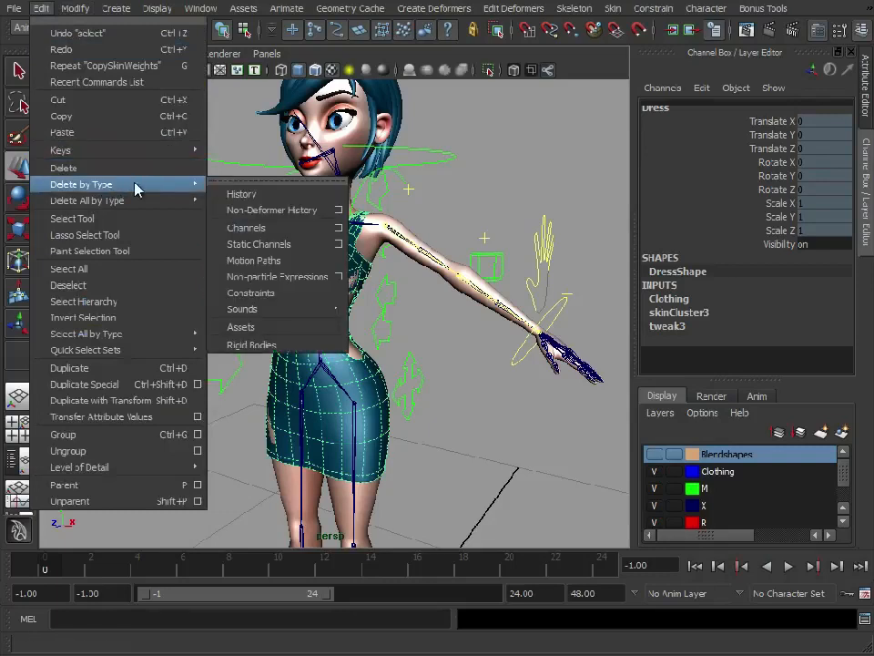
{"action": "left_click", "coordinate": [241, 194]}
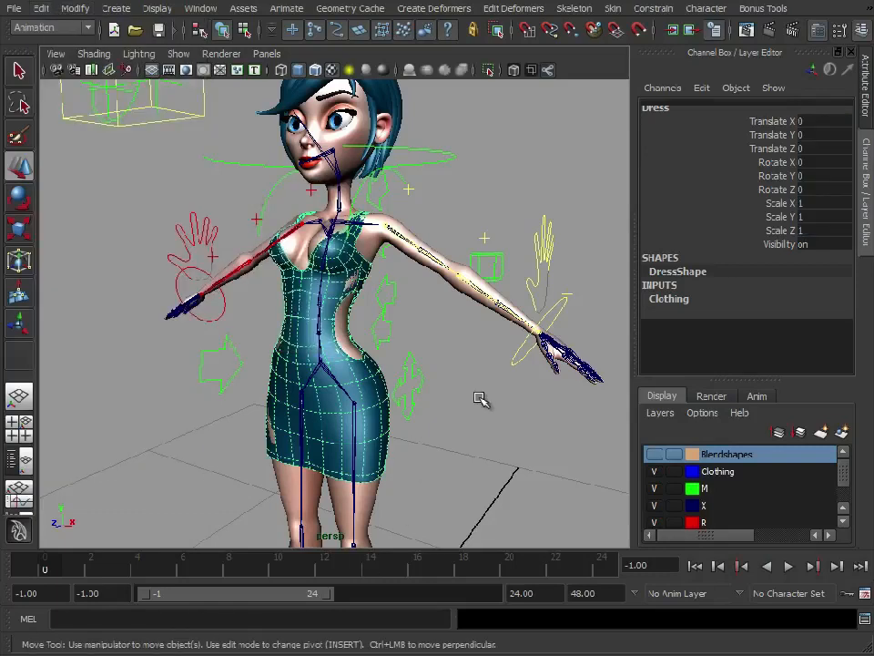
Step: Check the unbound dress by moving Move_Character about -0.038 in X, undo the move, and clear the selection
{"action": "left_click_drag", "start_coordinate": [413, 350], "coordinate": [415, 375]}
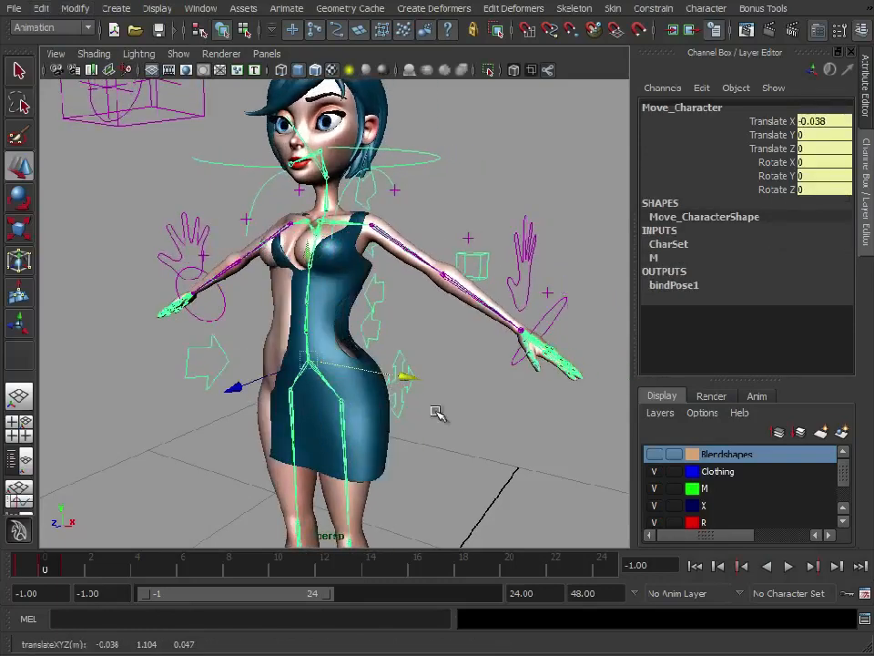
{"action": "key", "text": "ctrl+z"}
{"action": "left_click", "coordinate": [489, 440]}
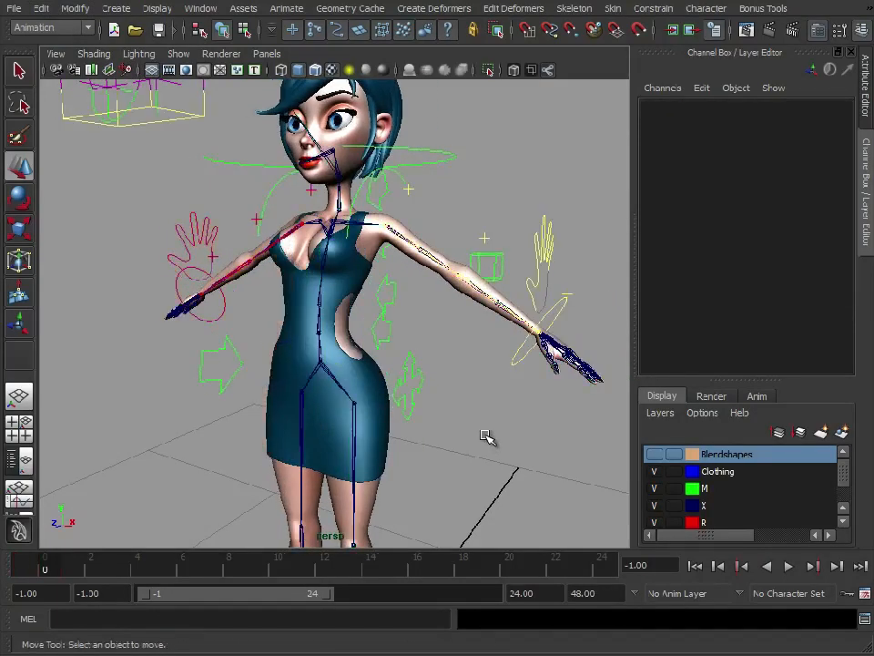
Step: Apply a Wrap deformer to VDoll_Model, using the dress as the influence object
{"action": "left_click", "coordinate": [381, 363]}
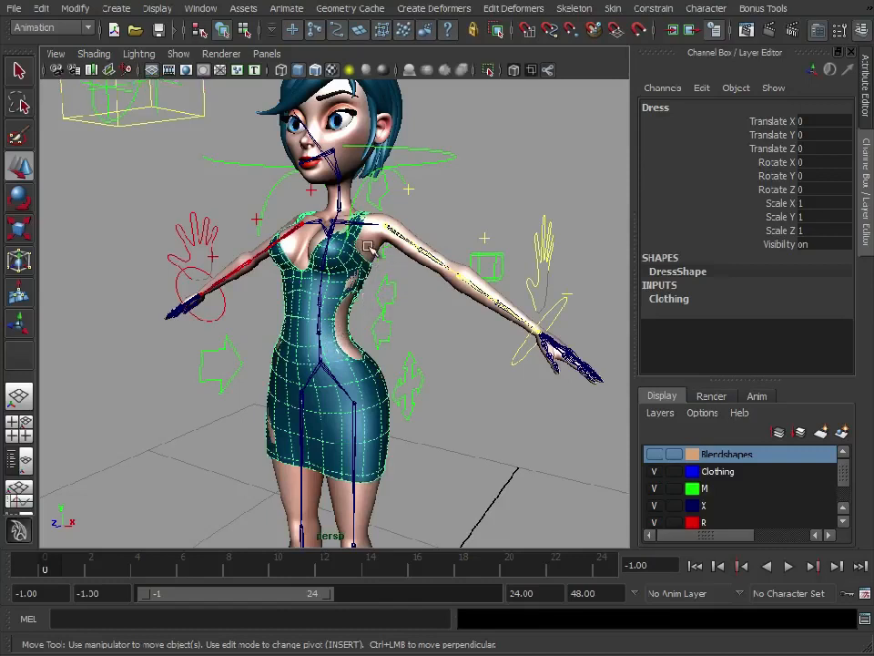
{"action": "left_click", "coordinate": [414, 261]}
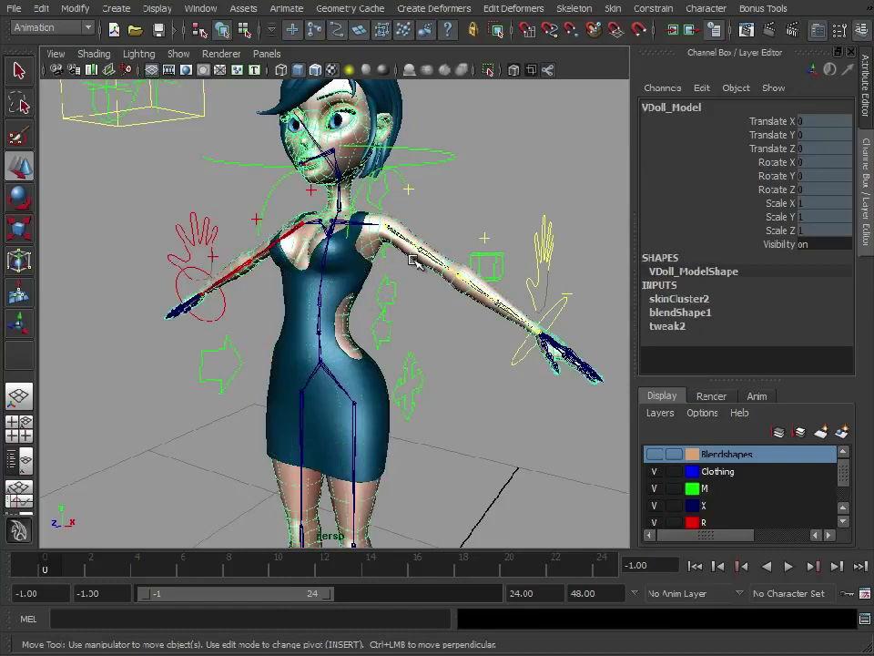
{"action": "left_click", "coordinate": [364, 282]}
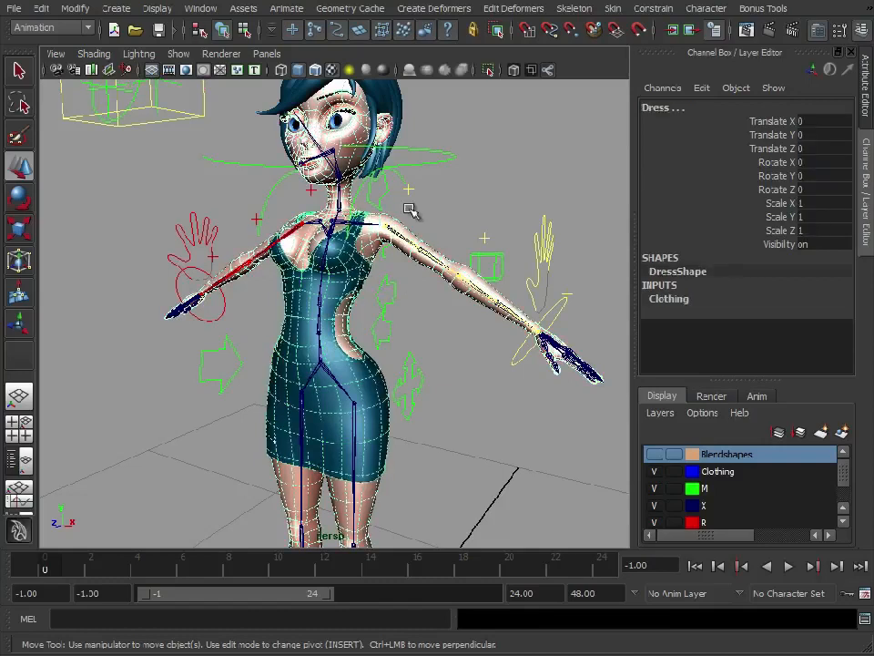
{"action": "left_click", "coordinate": [446, 11]}
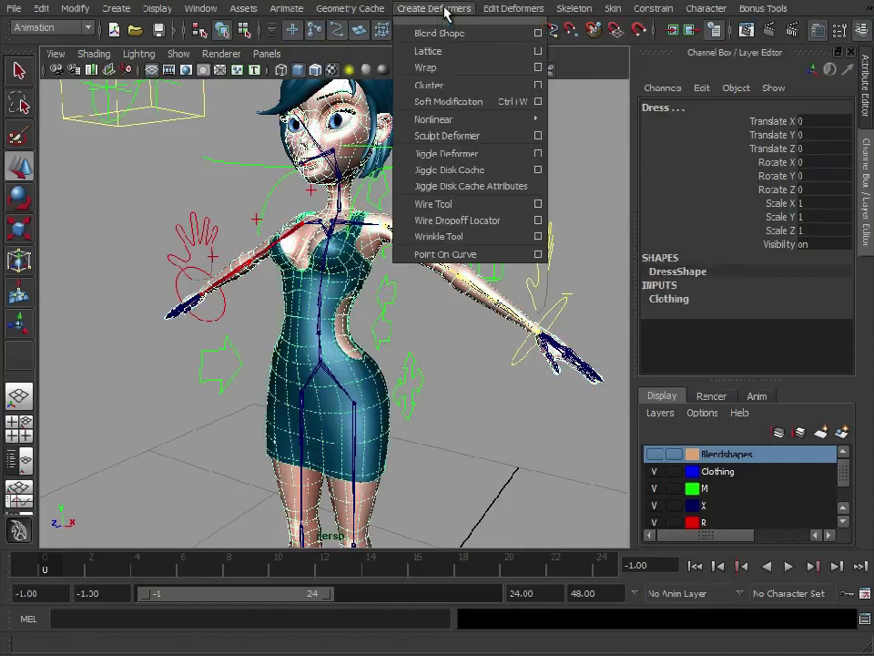
{"action": "left_click", "coordinate": [444, 66]}
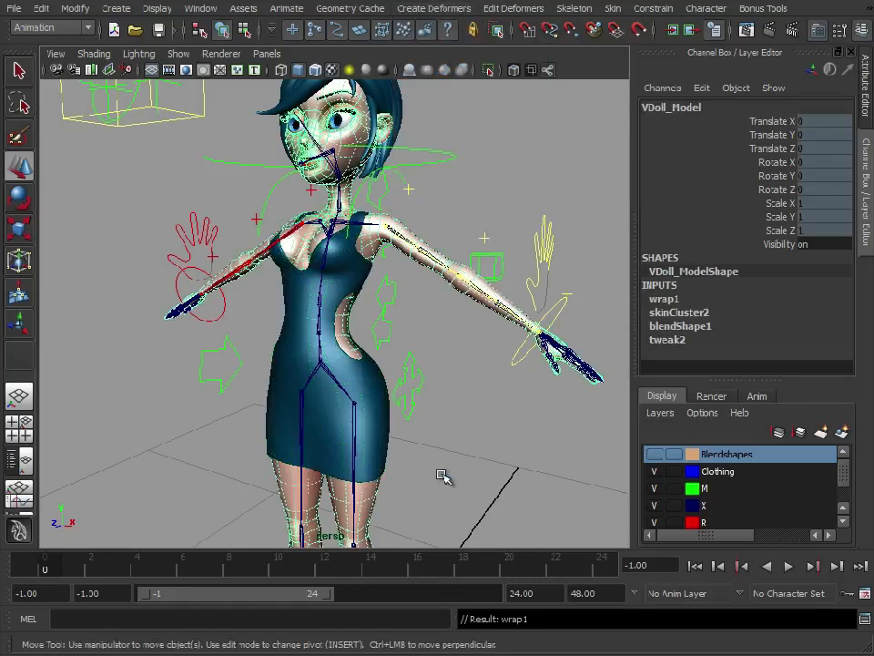
Step: Test the wrap by moving Move_Character about -0.094 in Y, and undo both the move and its selection
{"action": "left_click", "coordinate": [318, 264]}
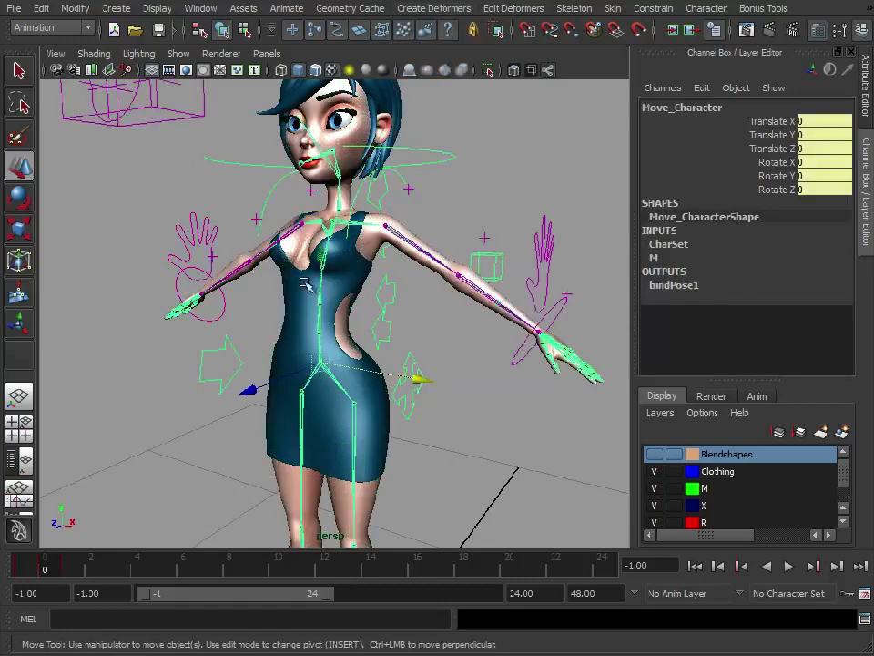
{"action": "left_click_drag", "start_coordinate": [320, 258], "coordinate": [480, 456]}
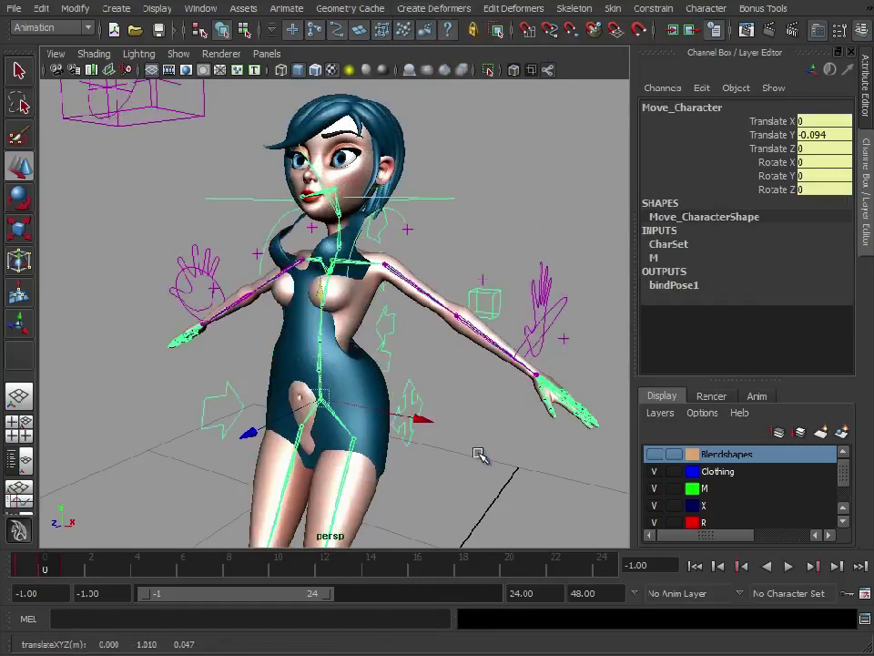
{"action": "key", "text": "ctrl+z"}
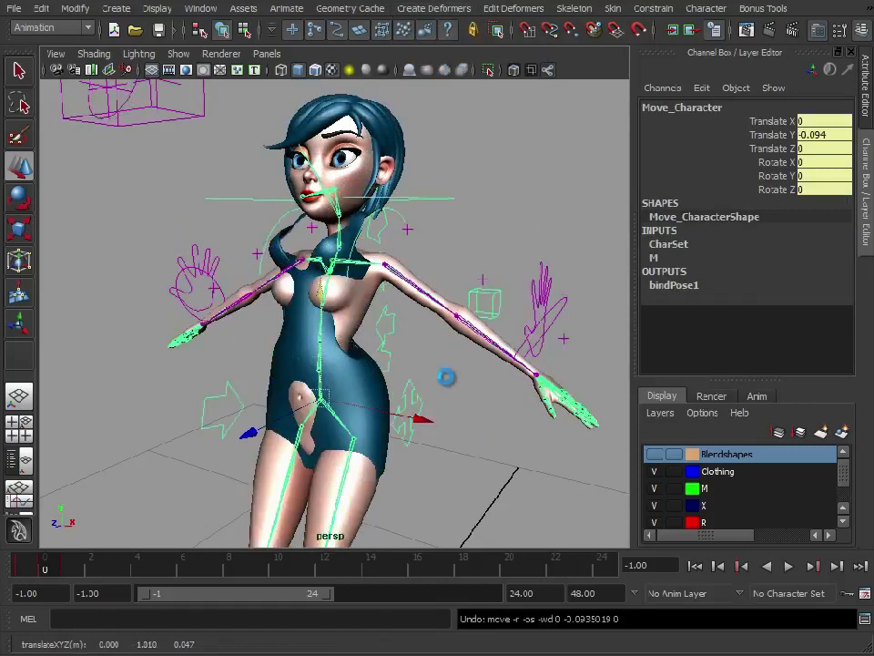
{"action": "key", "text": "ctrl+z"}
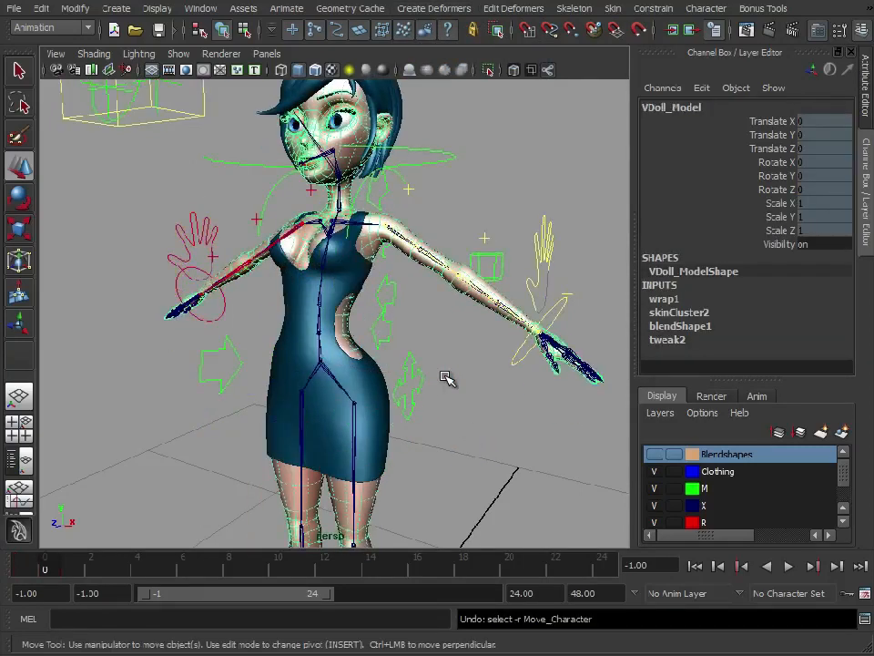
Step: Undo the wrap on VDoll_Model, and apply a Wrap deformer to the dress using VDoll_Model as the influence object
{"action": "key", "text": "ctrl+z"}
{"action": "left_click", "coordinate": [333, 286]}
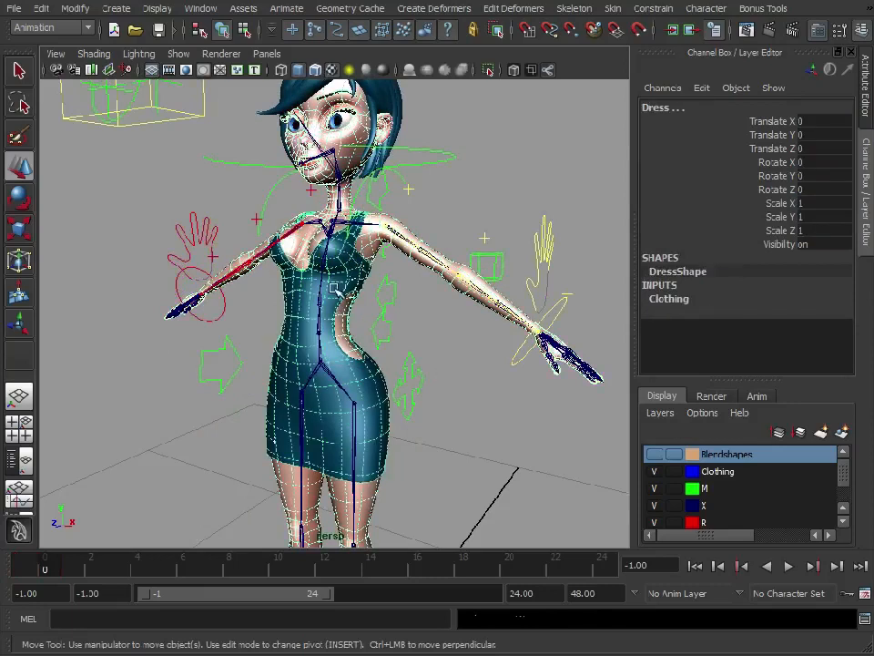
{"action": "left_click", "coordinate": [374, 248], "text": "shift"}
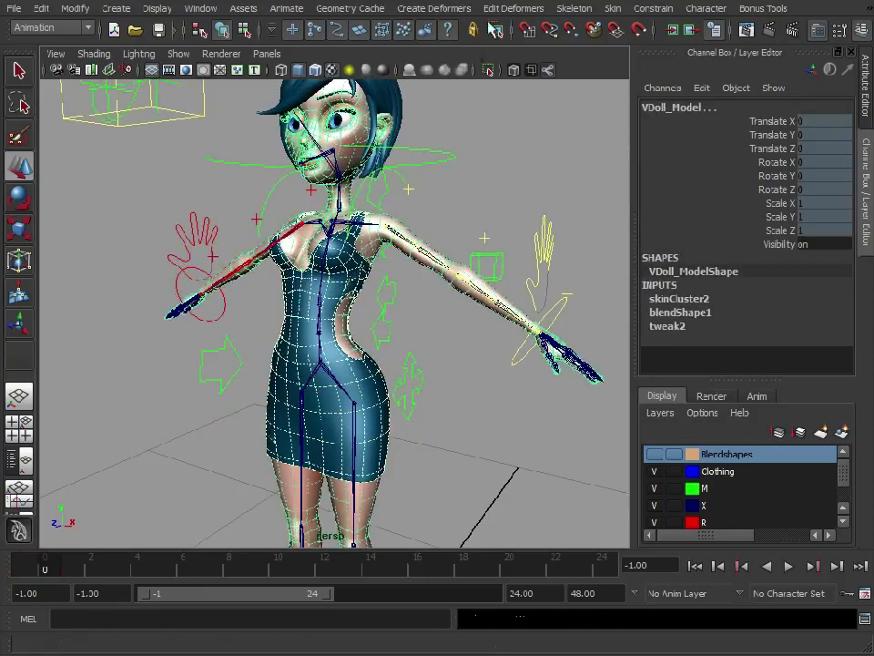
{"action": "left_click", "coordinate": [446, 9]}
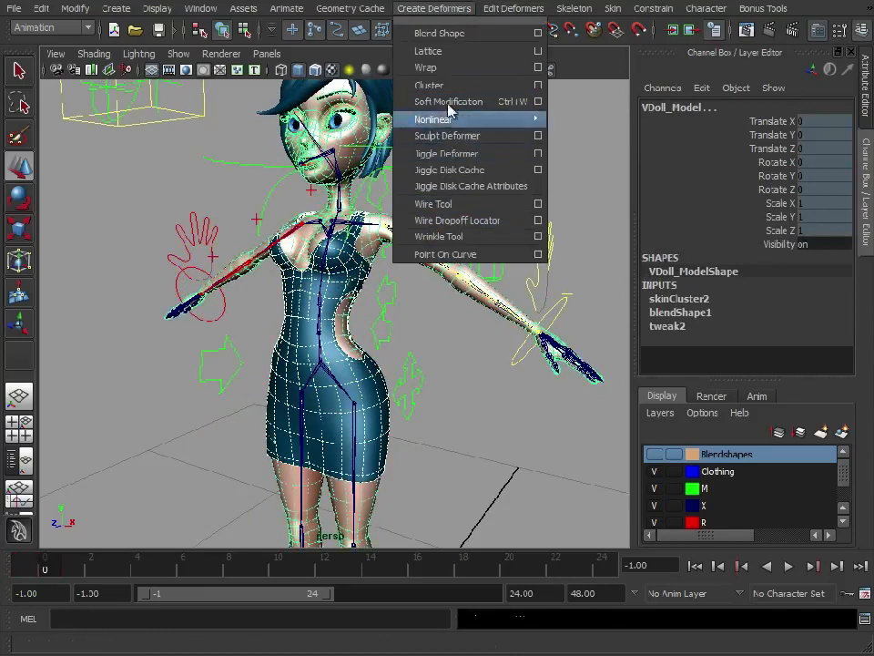
{"action": "left_click", "coordinate": [436, 68]}
{"action": "left_click", "coordinate": [365, 355]}
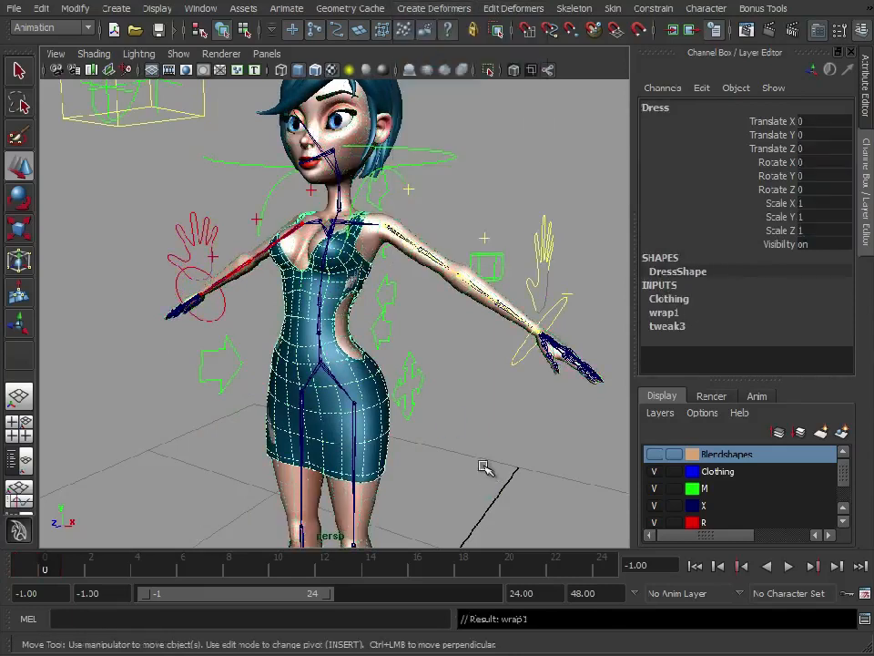
Step: Test the dress wrap by moving Move_Character about -0.11 in Y, and undo the move
{"action": "left_click", "coordinate": [410, 370]}
{"action": "left_click_drag", "start_coordinate": [320, 252], "coordinate": [314, 298]}
{"action": "key", "text": "ctrl+z"}
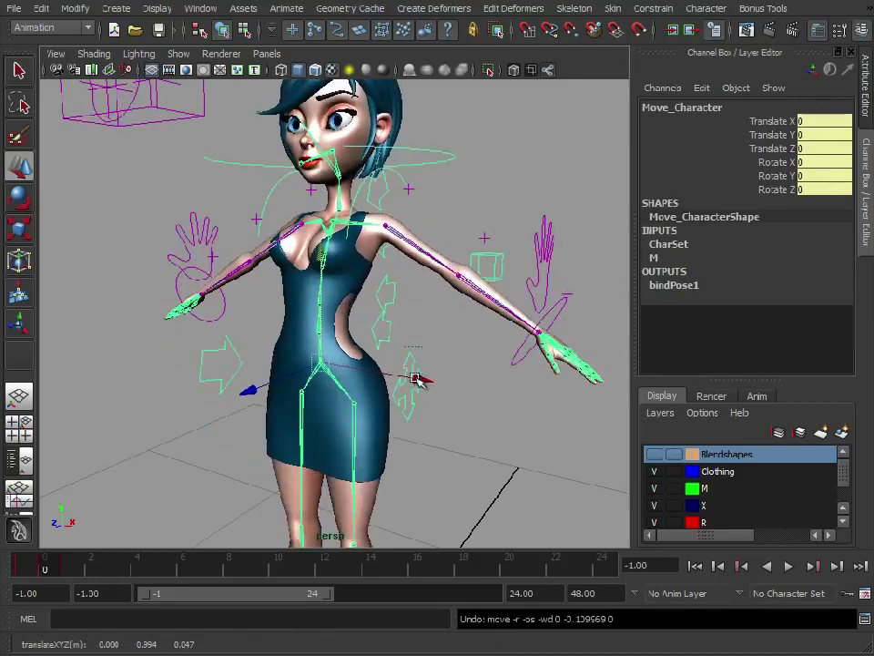
Step: With Waist_Control selected, set the Rotate Tool's pivot to Object and its rotate mode to Local
{"action": "left_click", "coordinate": [203, 366]}
{"action": "key", "text": "e"}
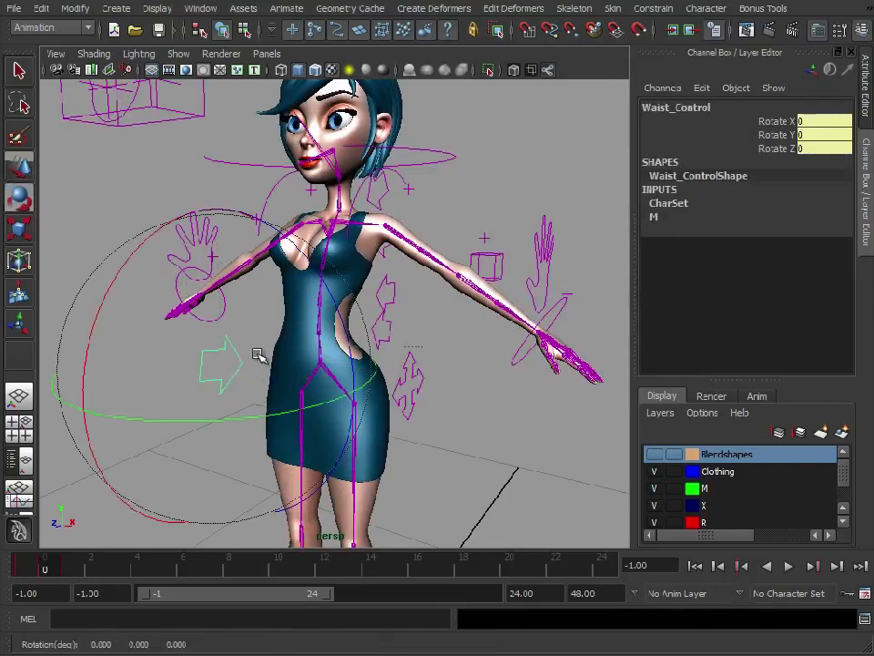
{"action": "double_click", "coordinate": [16, 199]}
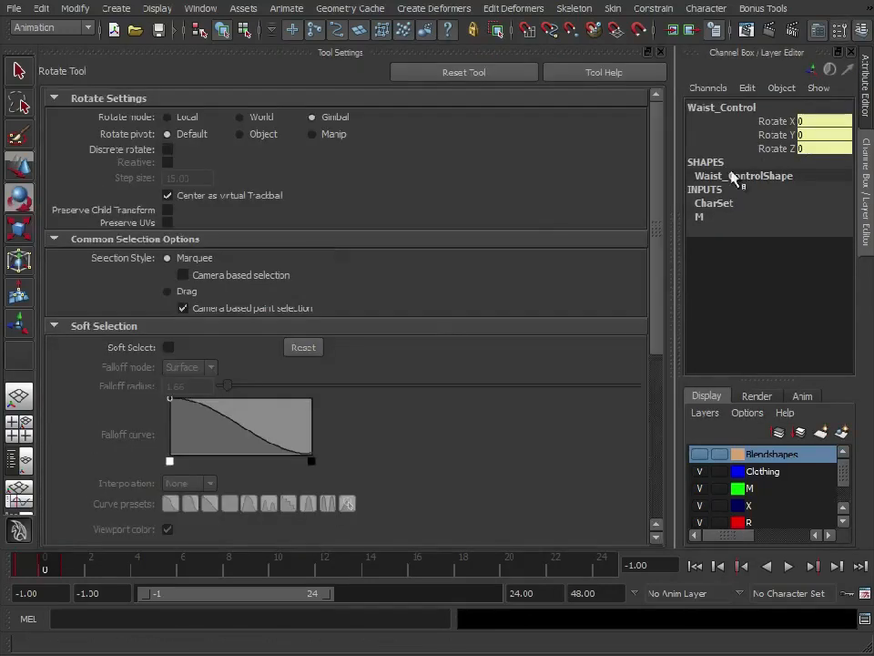
{"action": "left_click", "coordinate": [244, 134]}
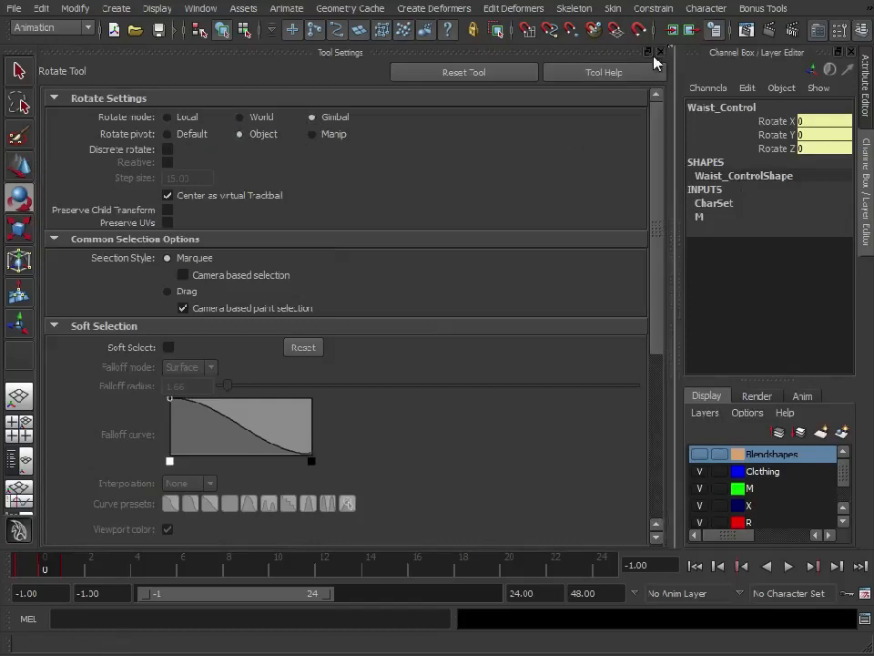
{"action": "left_click", "coordinate": [659, 52]}
{"action": "key", "text": "w"}
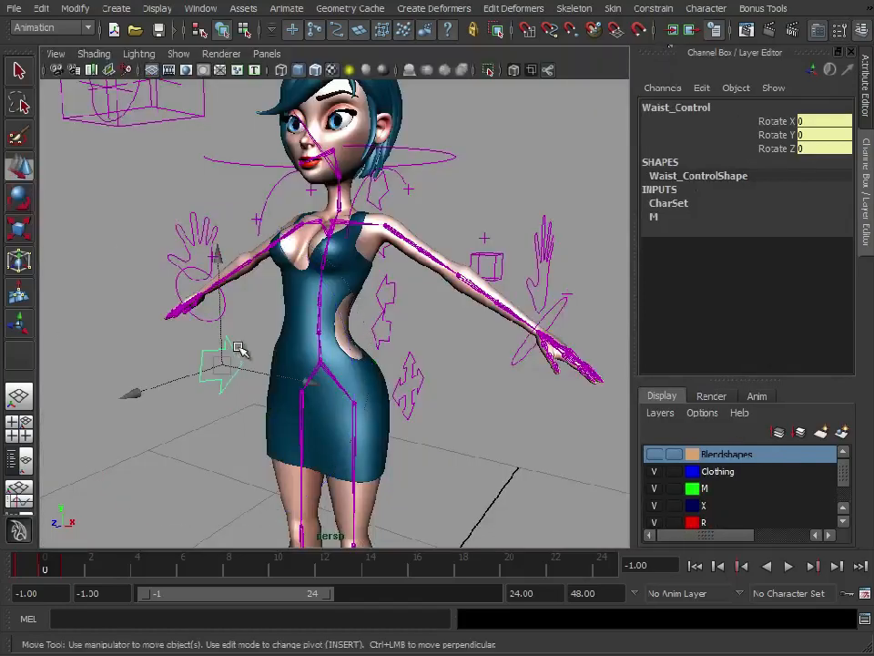
{"action": "key", "text": "e"}
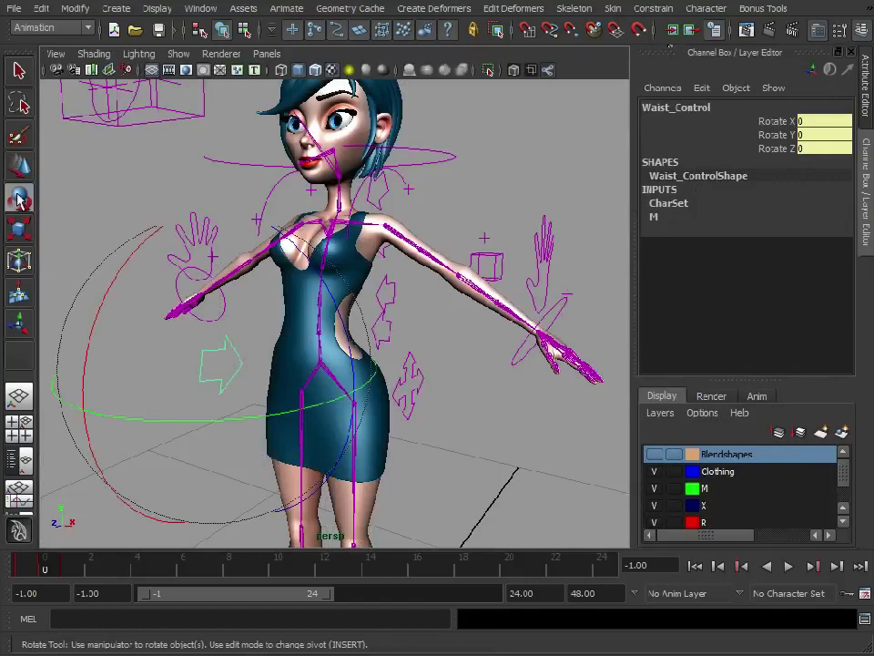
{"action": "double_click", "coordinate": [20, 198]}
{"action": "left_click", "coordinate": [189, 117]}
{"action": "left_click", "coordinate": [674, 29]}
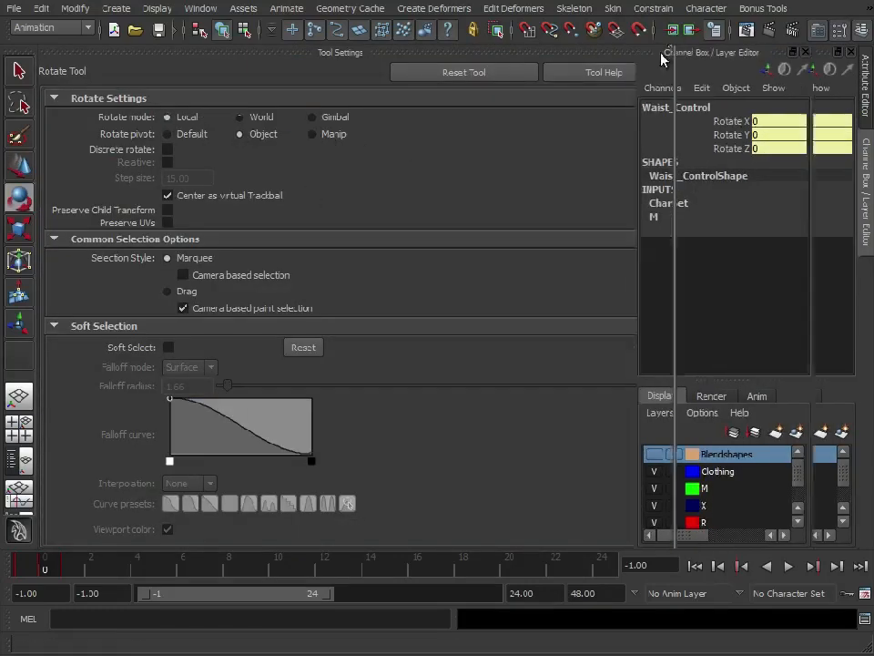
Step: Test the dress deformation by rotating Waist_Control, undo the rotation, and clear the selection
{"action": "left_click_drag", "start_coordinate": [246, 329], "coordinate": [392, 316]}
{"action": "key", "text": "ctrl+z"}
{"action": "left_click_drag", "start_coordinate": [495, 413], "coordinate": [409, 410], "text": "alt"}
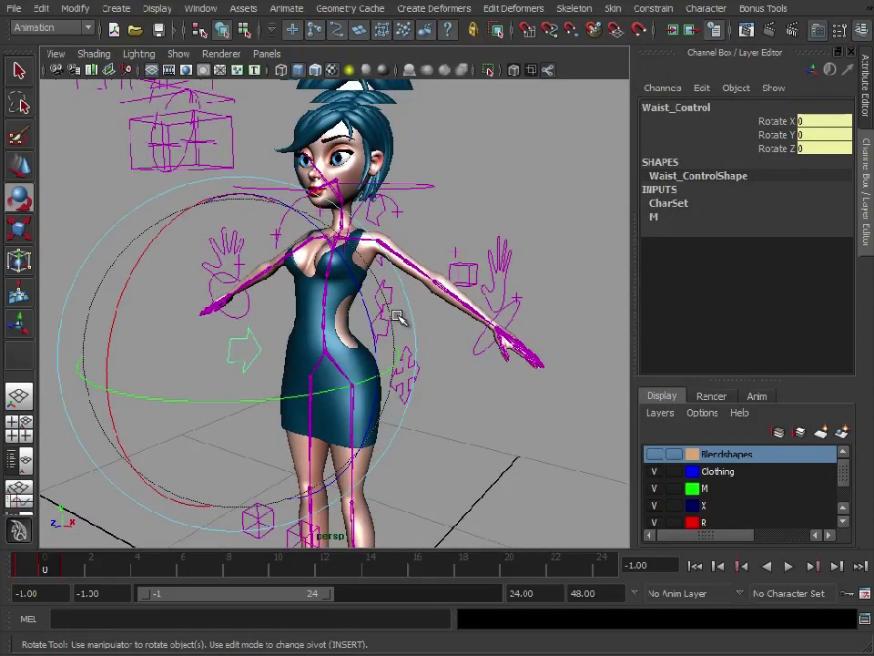
{"action": "left_click", "coordinate": [463, 188]}
Step: Set the Stomach blend shape of VDoll_Model's blendShape1 to 1 to test how the dress follows
{"action": "left_click", "coordinate": [405, 234]}
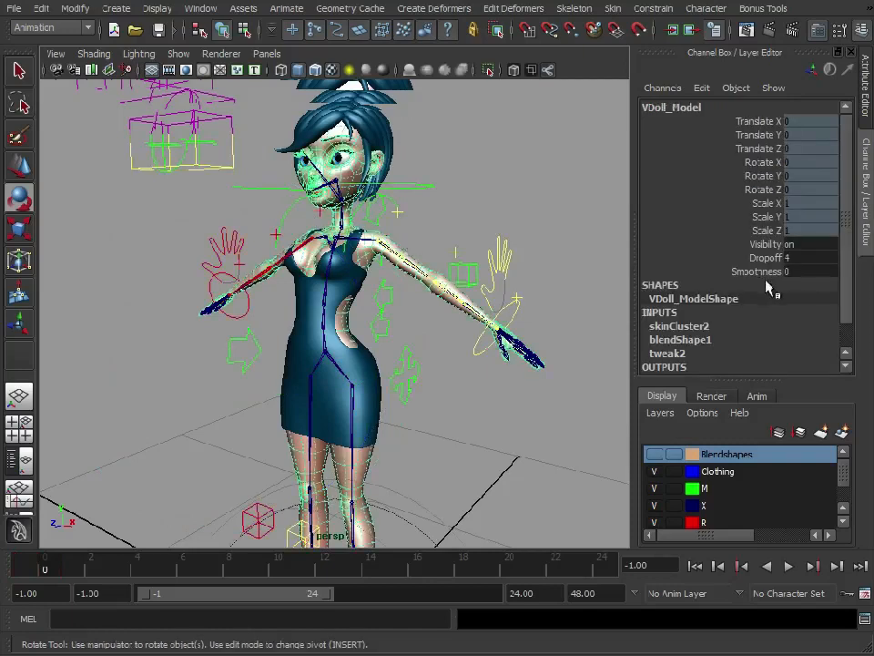
{"action": "left_click", "coordinate": [703, 340]}
{"action": "scroll", "coordinate": [752, 291], "scroll_direction": "down", "scroll_amount": 6}
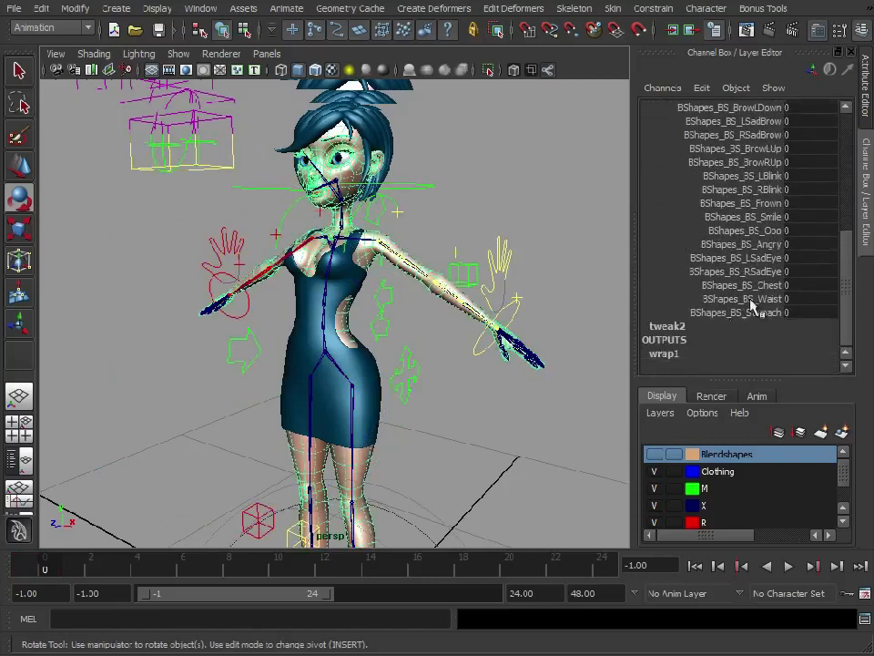
{"action": "left_click", "coordinate": [752, 309]}
{"action": "right_click_drag", "start_coordinate": [389, 303], "coordinate": [410, 303], "text": "alt"}
{"action": "middle_click_drag", "start_coordinate": [410, 303], "coordinate": [420, 306]}
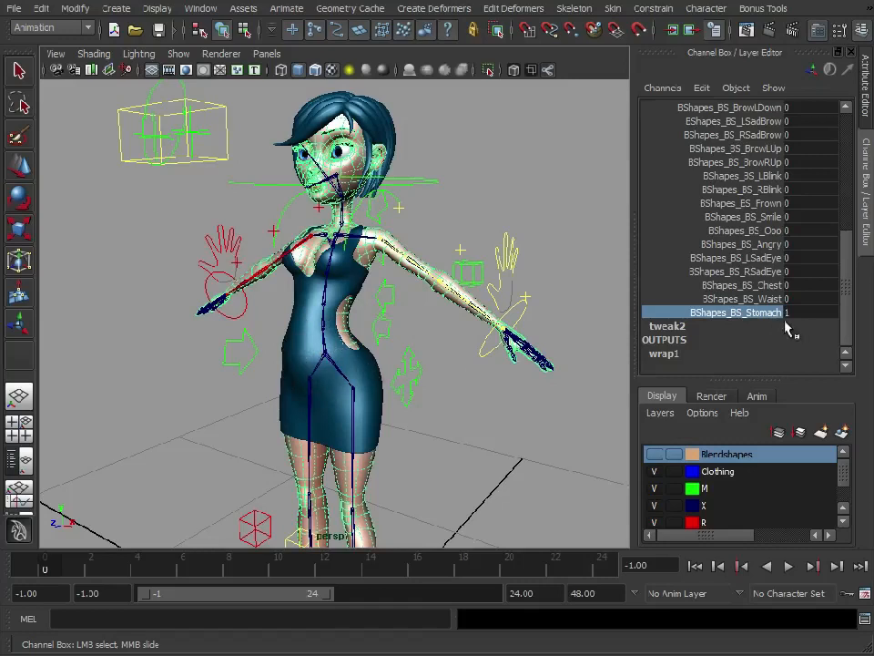
Step: Set the Chest blend shape to 1 and hide display layer X to see the dress clearly
{"action": "left_click", "coordinate": [742, 285]}
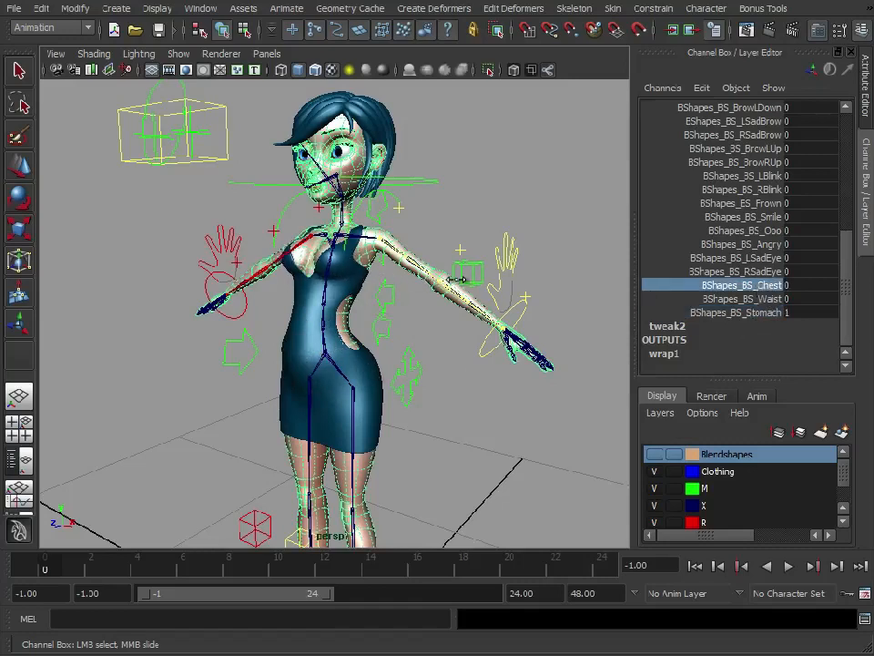
{"action": "left_click", "coordinate": [653, 506]}
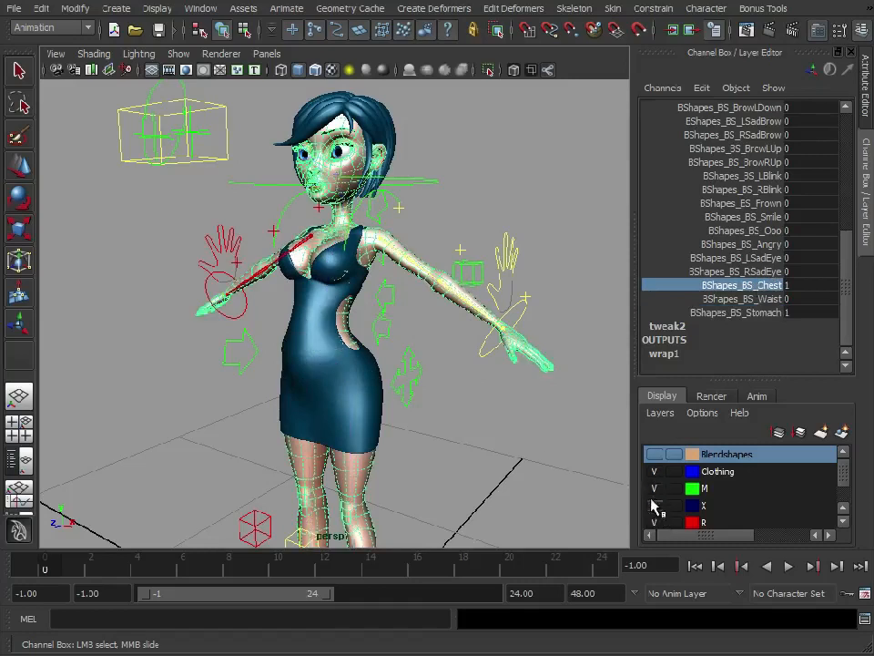
{"action": "right_click_drag", "start_coordinate": [237, 339], "coordinate": [697, 339], "text": "alt"}
Step: Set the Waist blend shape to 1, recheck the Chest shape at 1, and clear the selection
{"action": "left_click", "coordinate": [742, 299]}
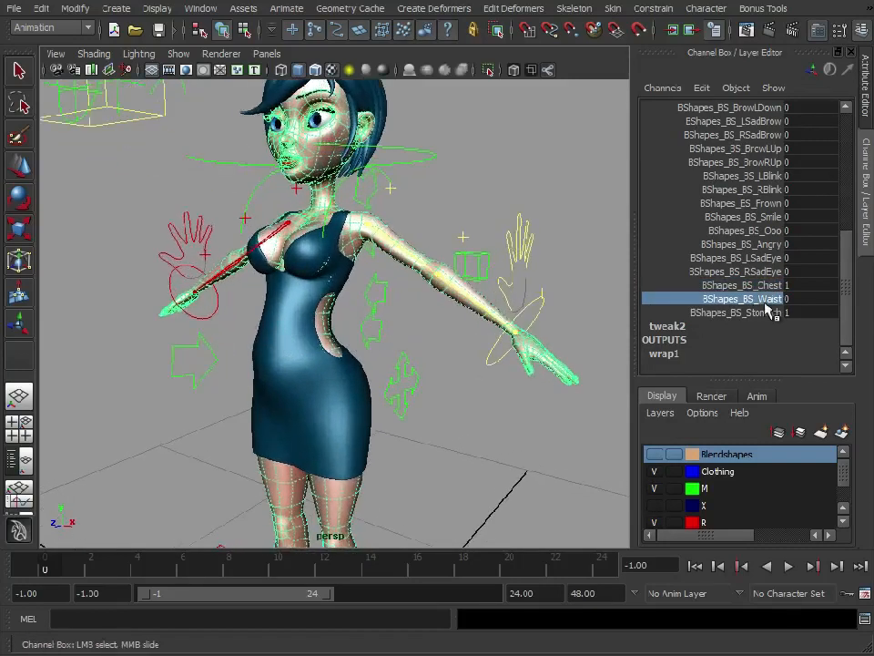
{"action": "middle_click_drag", "start_coordinate": [488, 302], "coordinate": [562, 312]}
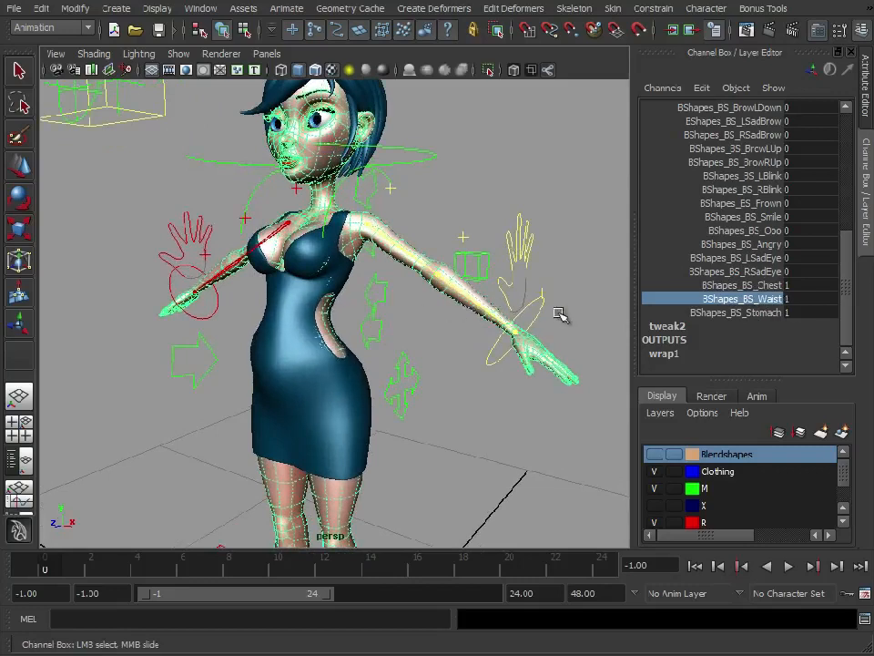
{"action": "left_click", "coordinate": [754, 285]}
{"action": "middle_click_drag", "start_coordinate": [400, 300], "coordinate": [570, 306]}
{"action": "right_click_drag", "start_coordinate": [544, 311], "coordinate": [330, 258], "text": "alt"}
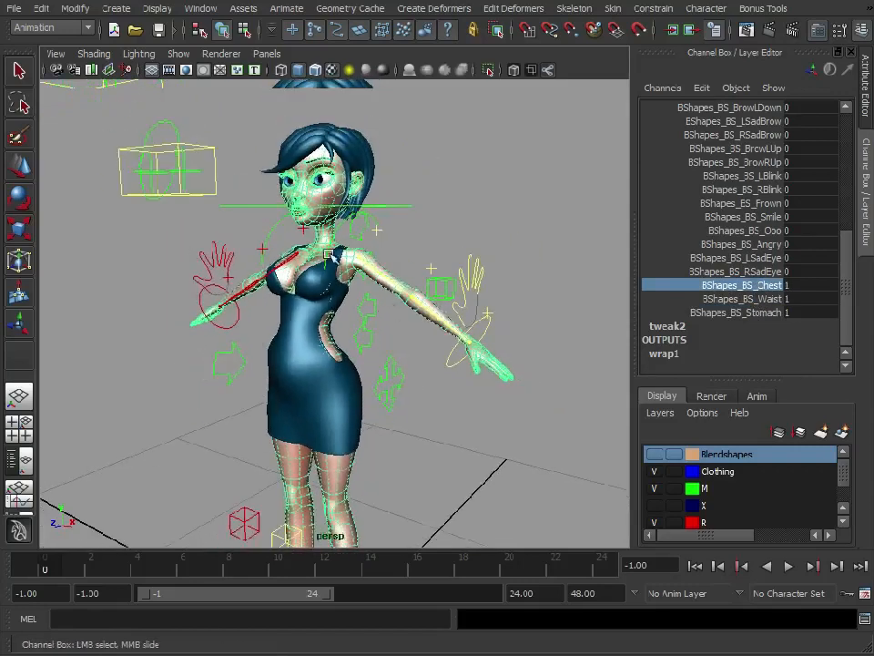
{"action": "left_click", "coordinate": [445, 215]}
{"action": "key", "text": "e"}
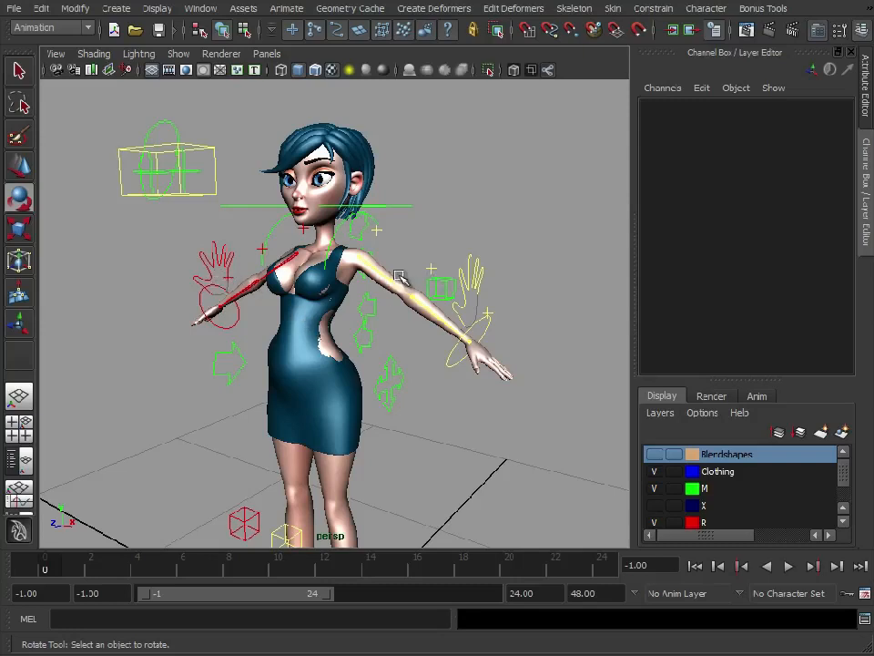
Step: Reset the Chest, Waist and Stomach blend shapes of VDoll_Model to 0
{"action": "left_click", "coordinate": [299, 210]}
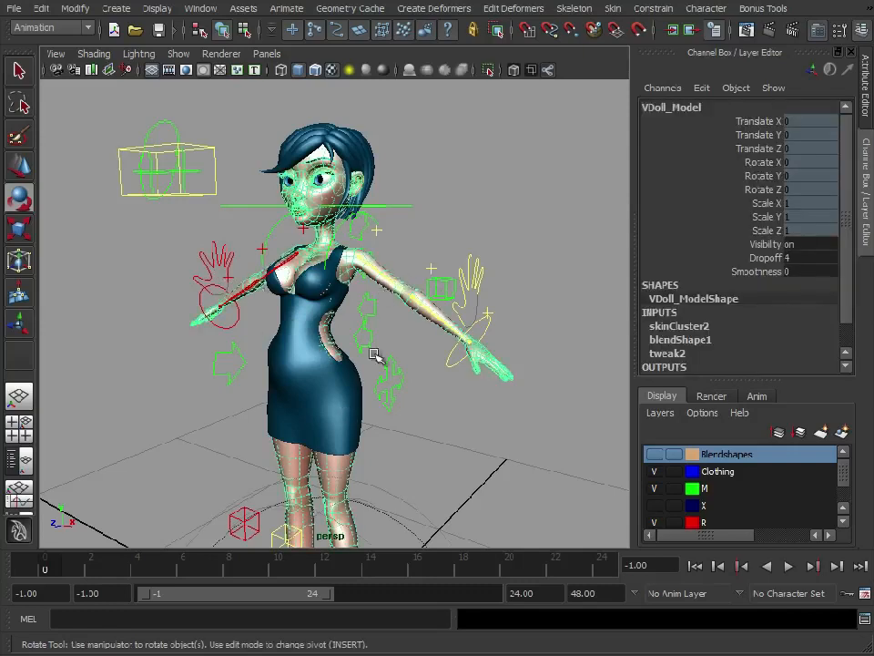
{"action": "left_click", "coordinate": [680, 339]}
{"action": "scroll", "coordinate": [741, 326], "scroll_direction": "down", "scroll_amount": 5}
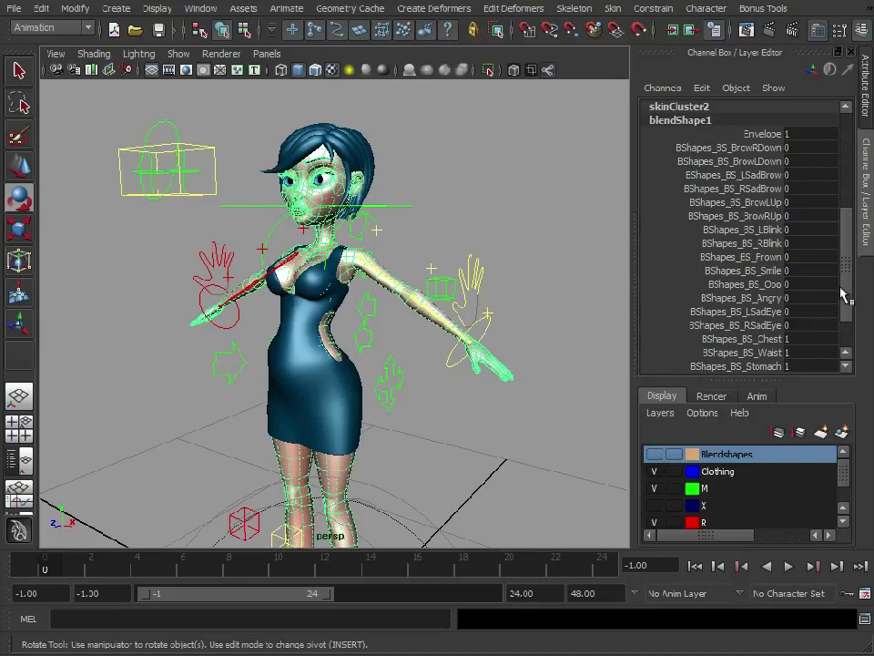
{"action": "left_click_drag", "start_coordinate": [844, 289], "coordinate": [848, 306]}
{"action": "left_click", "coordinate": [772, 316]}
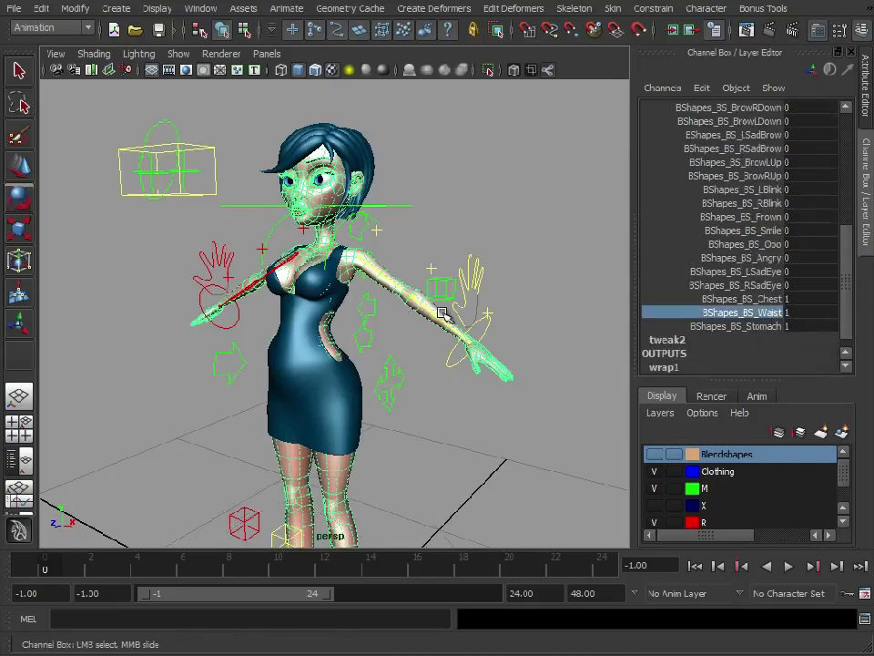
{"action": "left_click", "coordinate": [735, 300]}
{"action": "middle_click_drag", "start_coordinate": [479, 293], "coordinate": [392, 293]}
{"action": "middle_click_drag", "start_coordinate": [455, 276], "coordinate": [377, 274]}
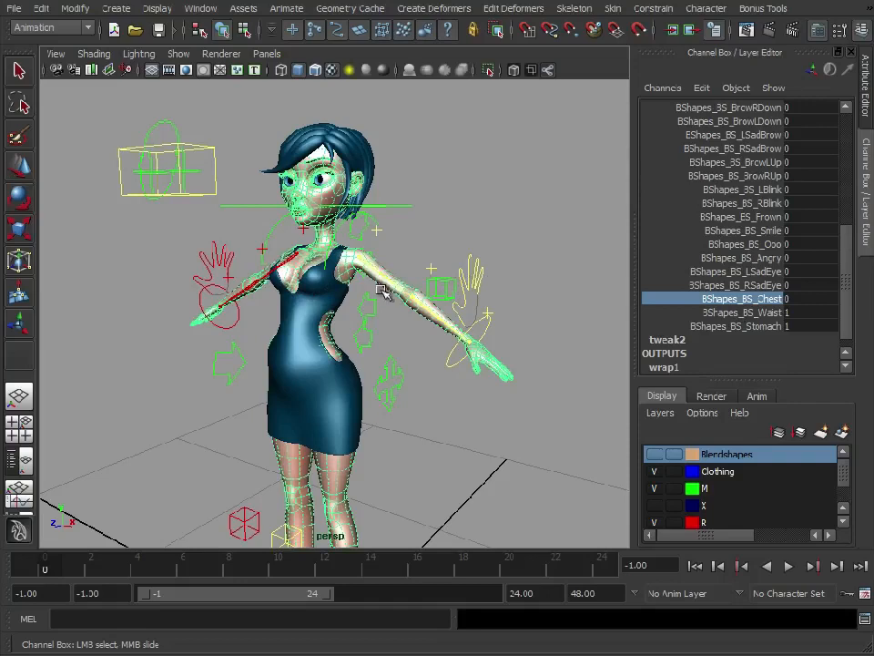
{"action": "left_click", "coordinate": [769, 311]}
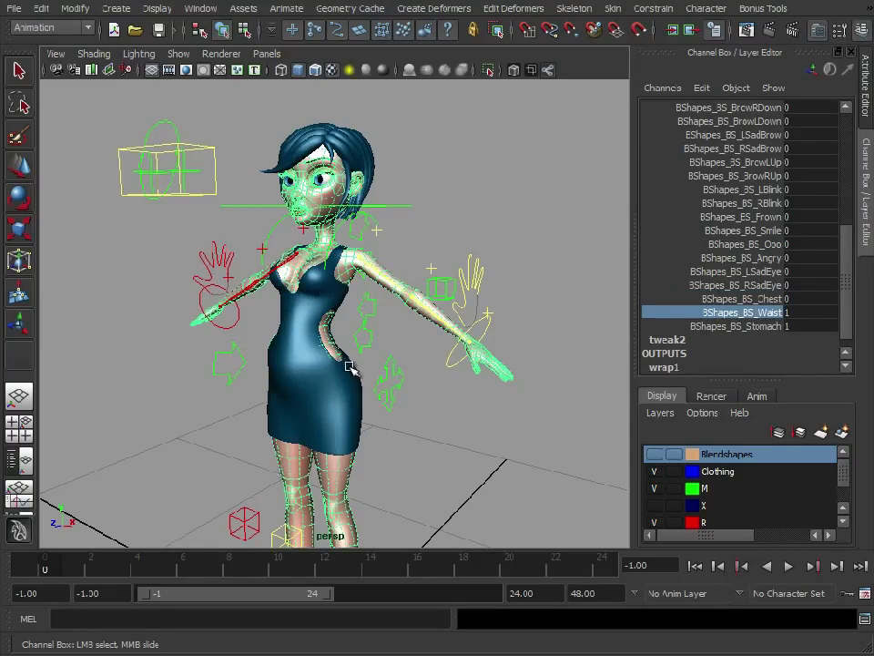
{"action": "middle_click_drag", "start_coordinate": [484, 357], "coordinate": [333, 356]}
{"action": "left_click", "coordinate": [766, 326]}
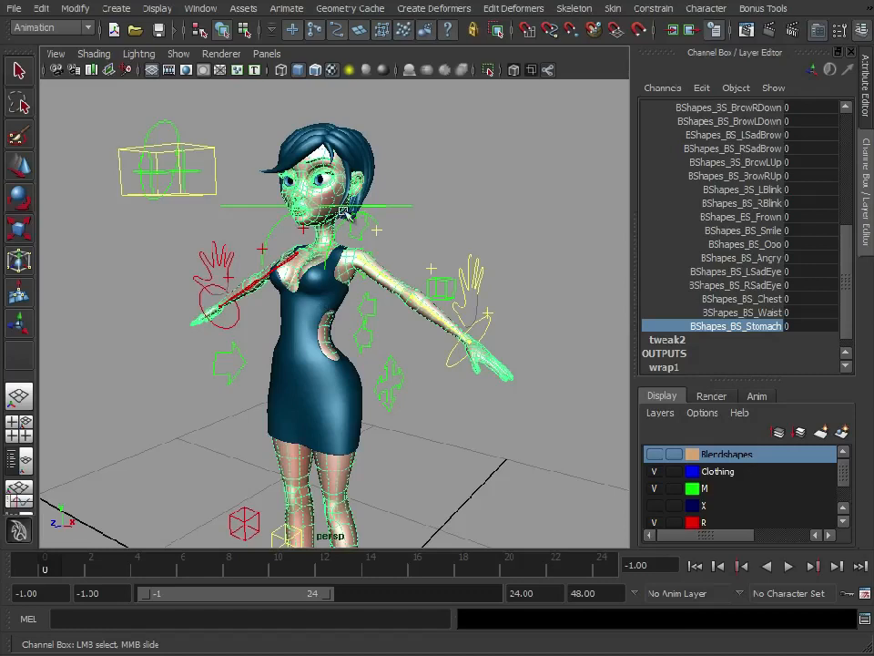
Step: Clear the selection and examine how the dress fits the full figure from different angles
{"action": "left_click", "coordinate": [495, 137]}
{"action": "key", "text": "e"}
{"action": "left_click_drag", "start_coordinate": [400, 361], "coordinate": [433, 357], "text": "alt"}
{"action": "right_click_drag", "start_coordinate": [433, 357], "coordinate": [342, 332], "text": "alt"}
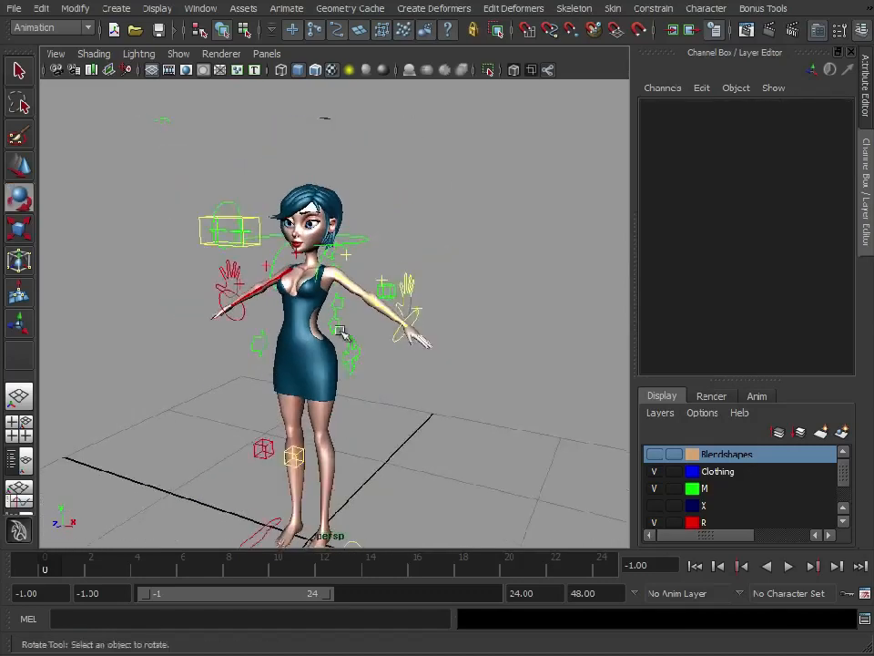
{"action": "middle_click_drag", "start_coordinate": [342, 331], "coordinate": [359, 275], "text": "alt"}
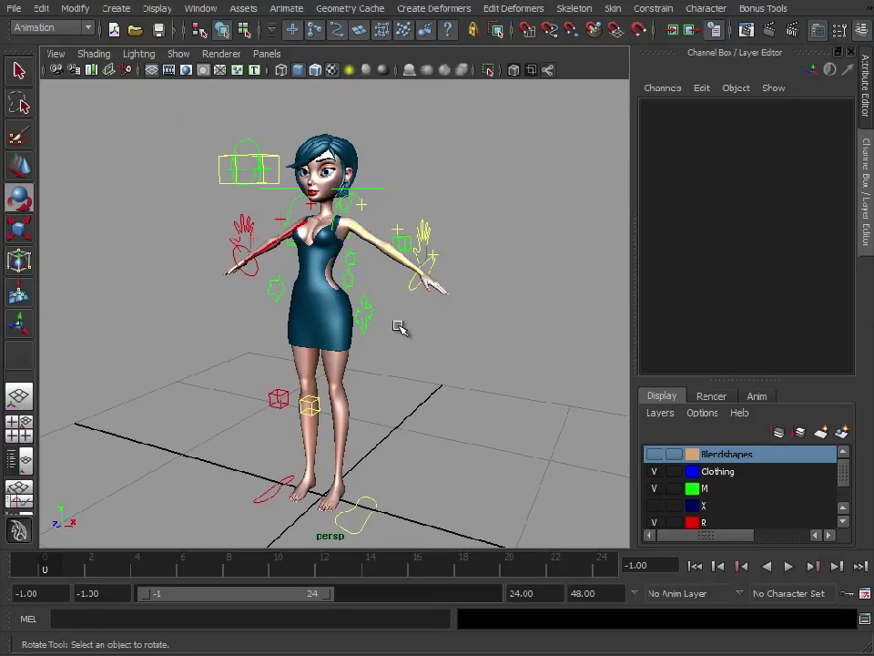
{"action": "left_click_drag", "start_coordinate": [250, 238], "coordinate": [278, 233], "text": "alt"}
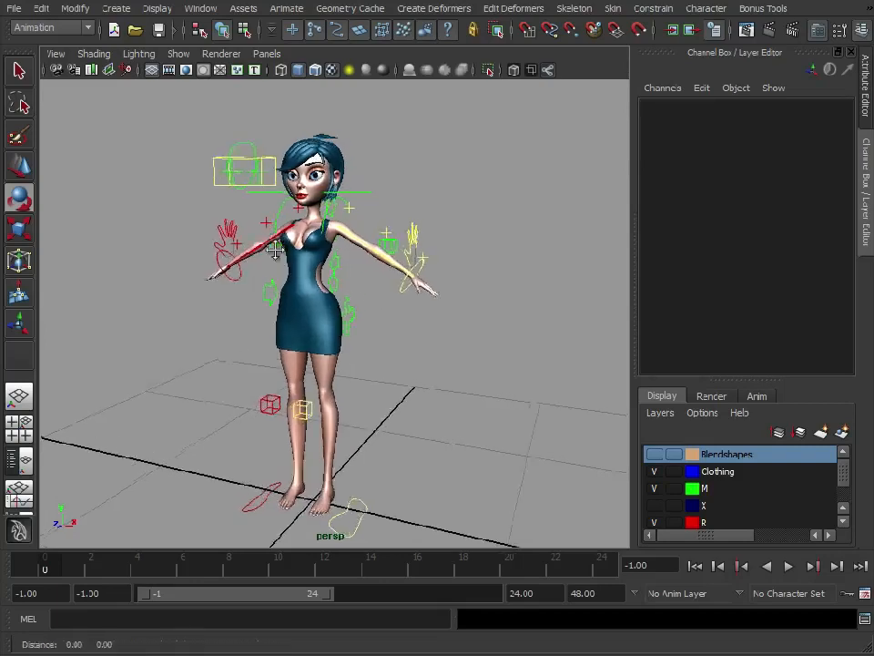
{"action": "right_click_drag", "start_coordinate": [278, 233], "coordinate": [394, 191], "text": "alt"}
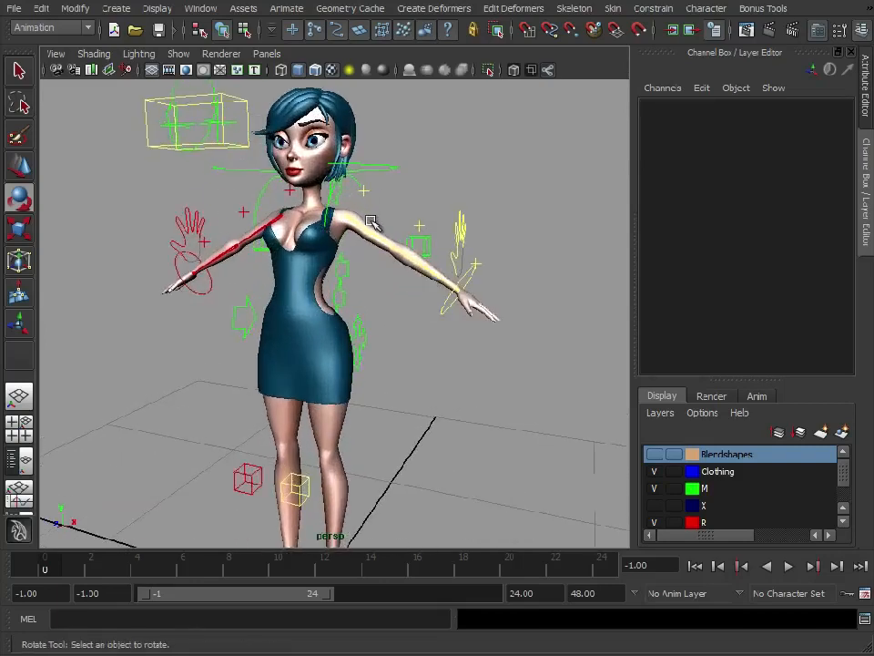
Step: Try the Frown blend shape on VDoll_Model and undo the change
{"action": "left_click", "coordinate": [278, 169]}
{"action": "right_click_drag", "start_coordinate": [274, 178], "coordinate": [571, 287], "text": "alt"}
{"action": "left_click", "coordinate": [680, 339]}
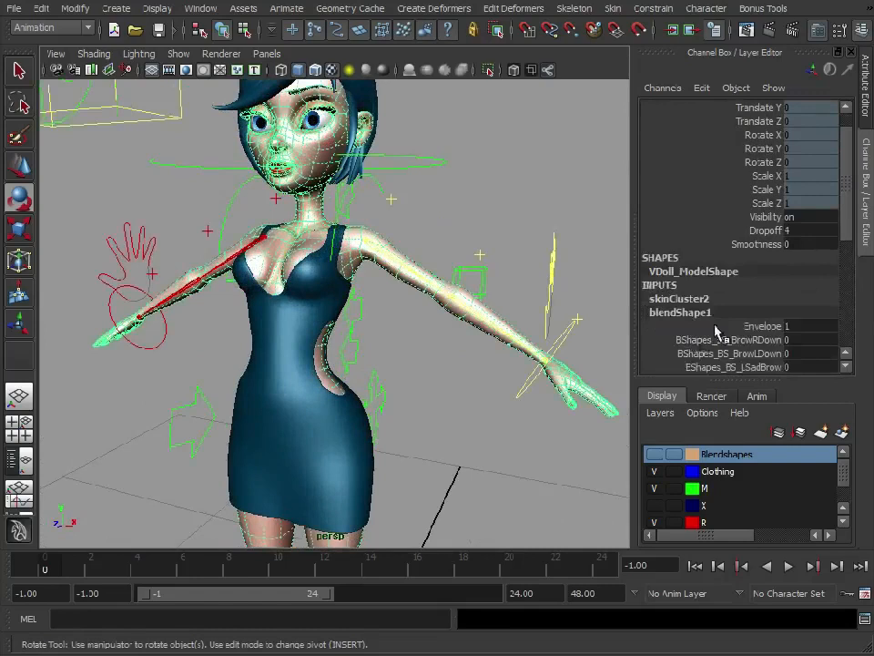
{"action": "scroll", "coordinate": [692, 339], "scroll_direction": "down", "scroll_amount": 4}
{"action": "left_click", "coordinate": [715, 295]}
{"action": "middle_click_drag", "start_coordinate": [437, 236], "coordinate": [478, 210]}
{"action": "key", "text": "ctrl+z"}
Step: Set VDoll_Model's Smile blend shape to 1, and clear the selection to inspect the face and dress
{"action": "left_click", "coordinate": [749, 309]}
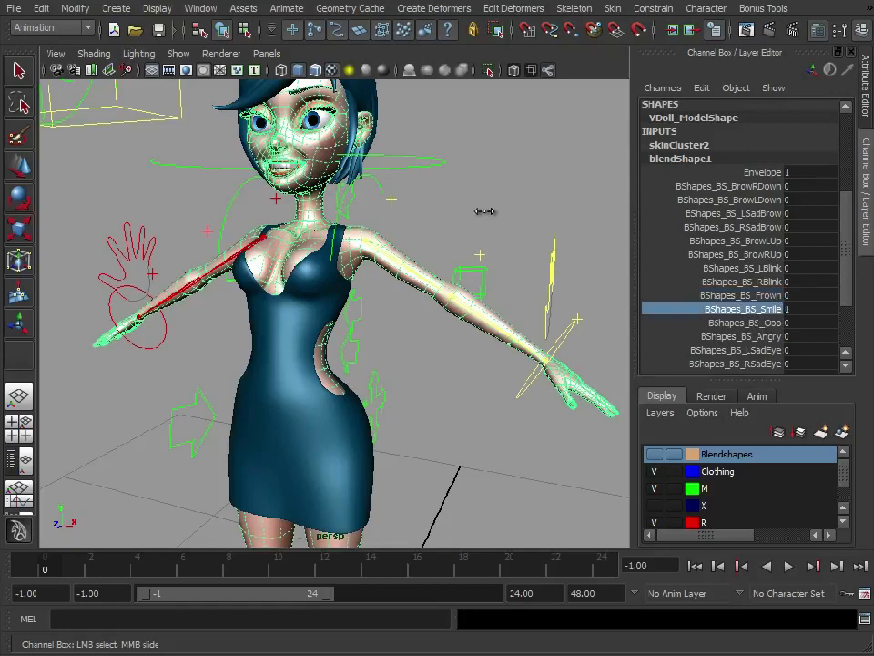
{"action": "left_click", "coordinate": [510, 180]}
{"action": "right_click_drag", "start_coordinate": [503, 325], "coordinate": [400, 314], "text": "alt"}
{"action": "left_click_drag", "start_coordinate": [400, 314], "coordinate": [423, 296], "text": "alt"}
{"action": "right_click_drag", "start_coordinate": [446, 299], "coordinate": [534, 306], "text": "alt"}
{"action": "left_click_drag", "start_coordinate": [533, 306], "coordinate": [476, 328], "text": "alt"}
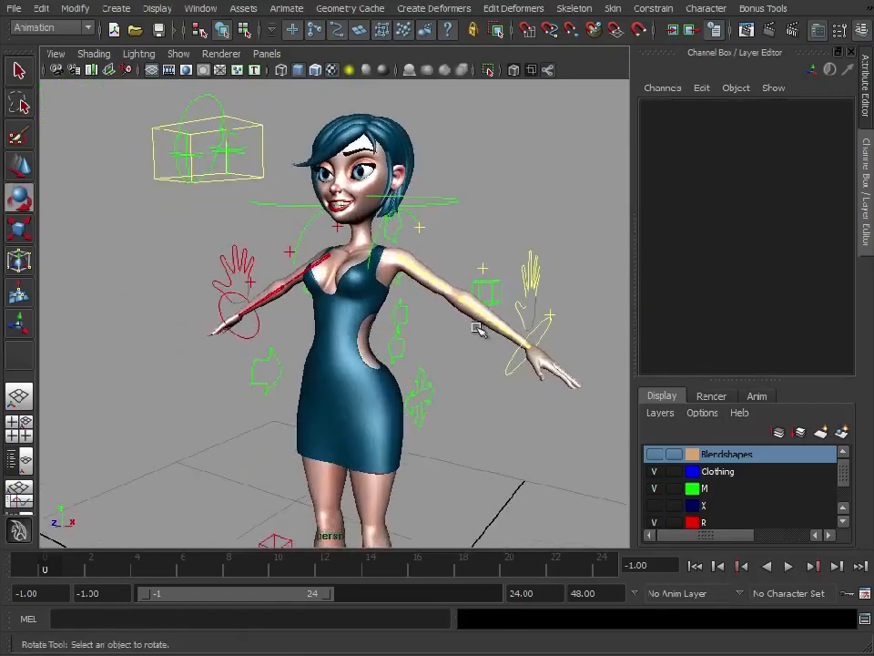